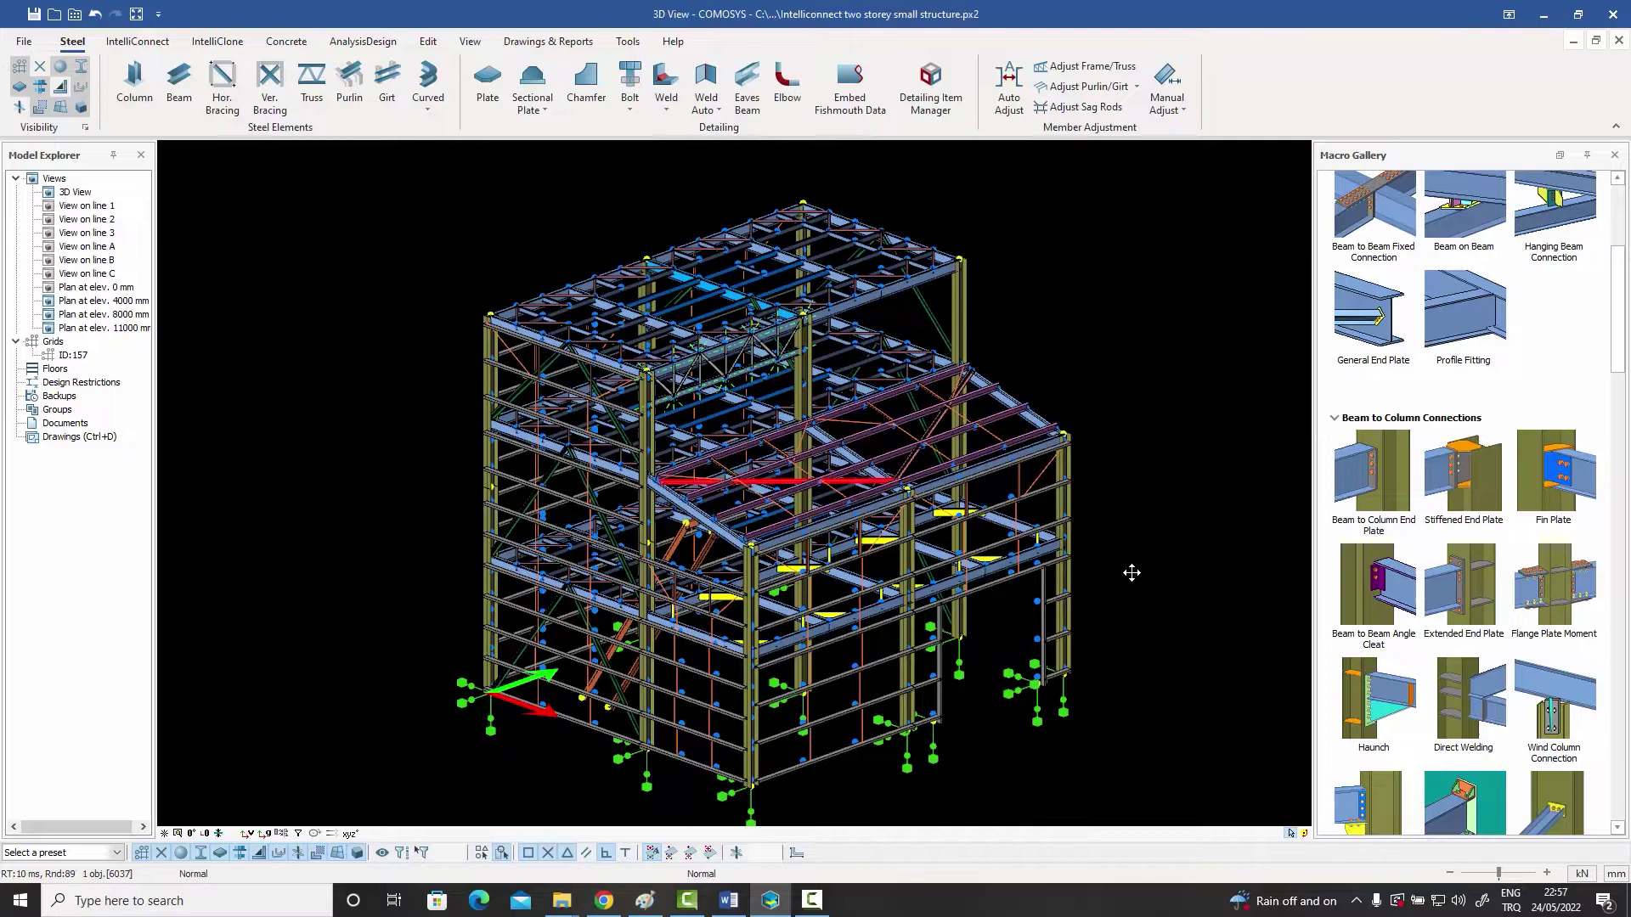
# Orbit, pan and zoom the 3D view close in on the red members of the upper roof framing
pyautogui.moveTo(913, 469); pyautogui.dragTo(953, 453, button='middle')
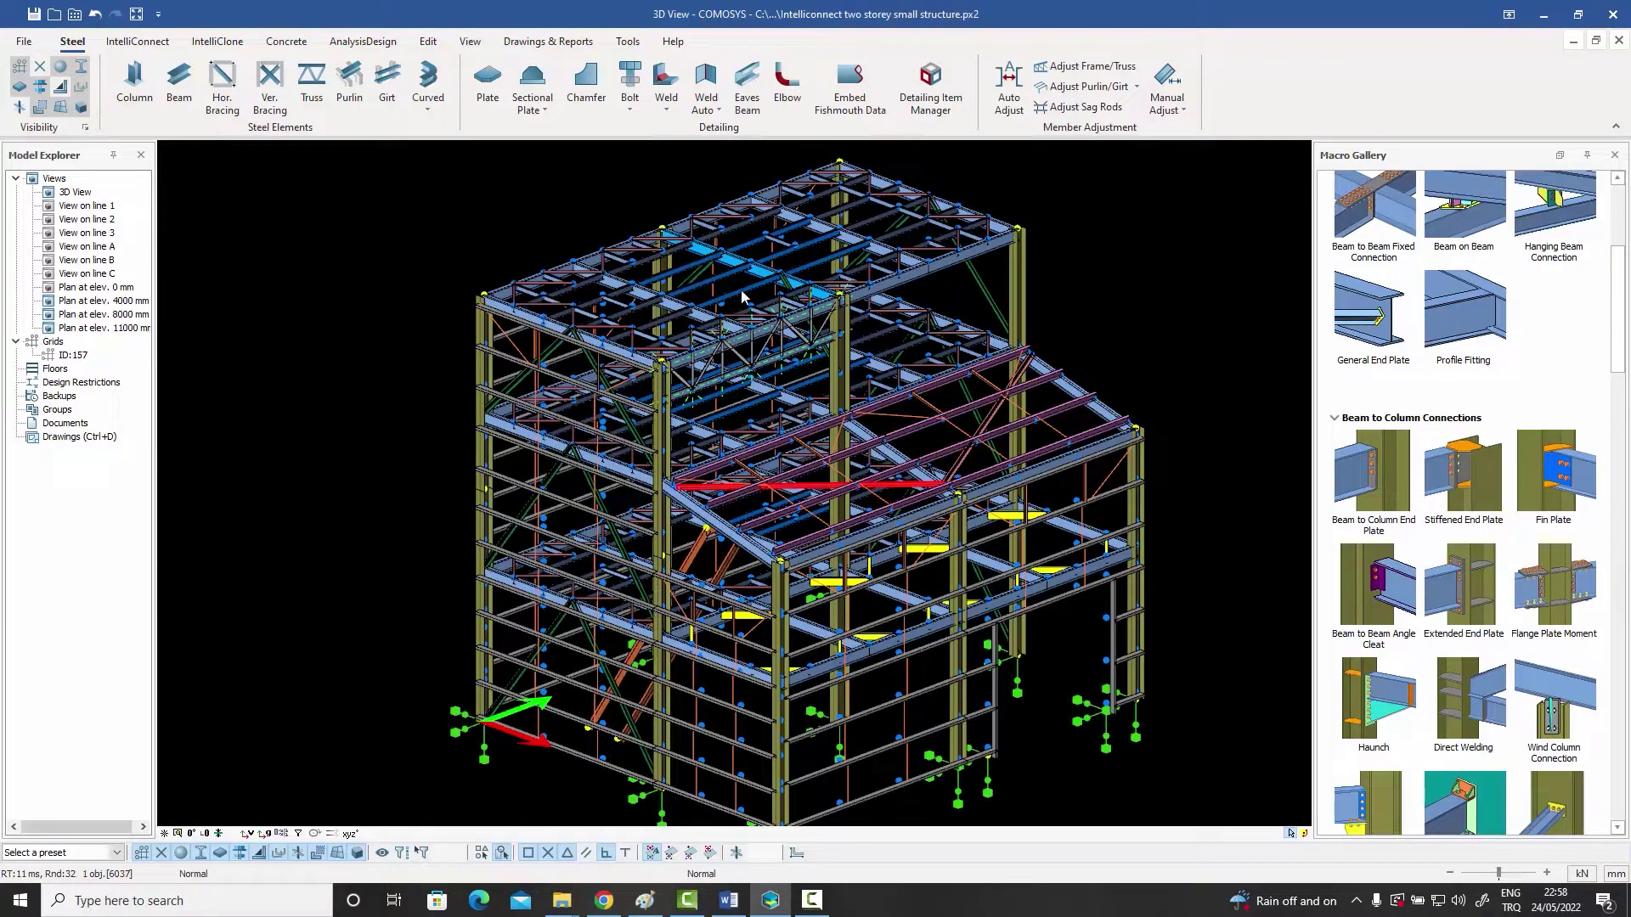
pyautogui.moveTo(745, 299); pyautogui.dragTo(786, 350, button='middle')
pyautogui.scroll(3, 667, 340)
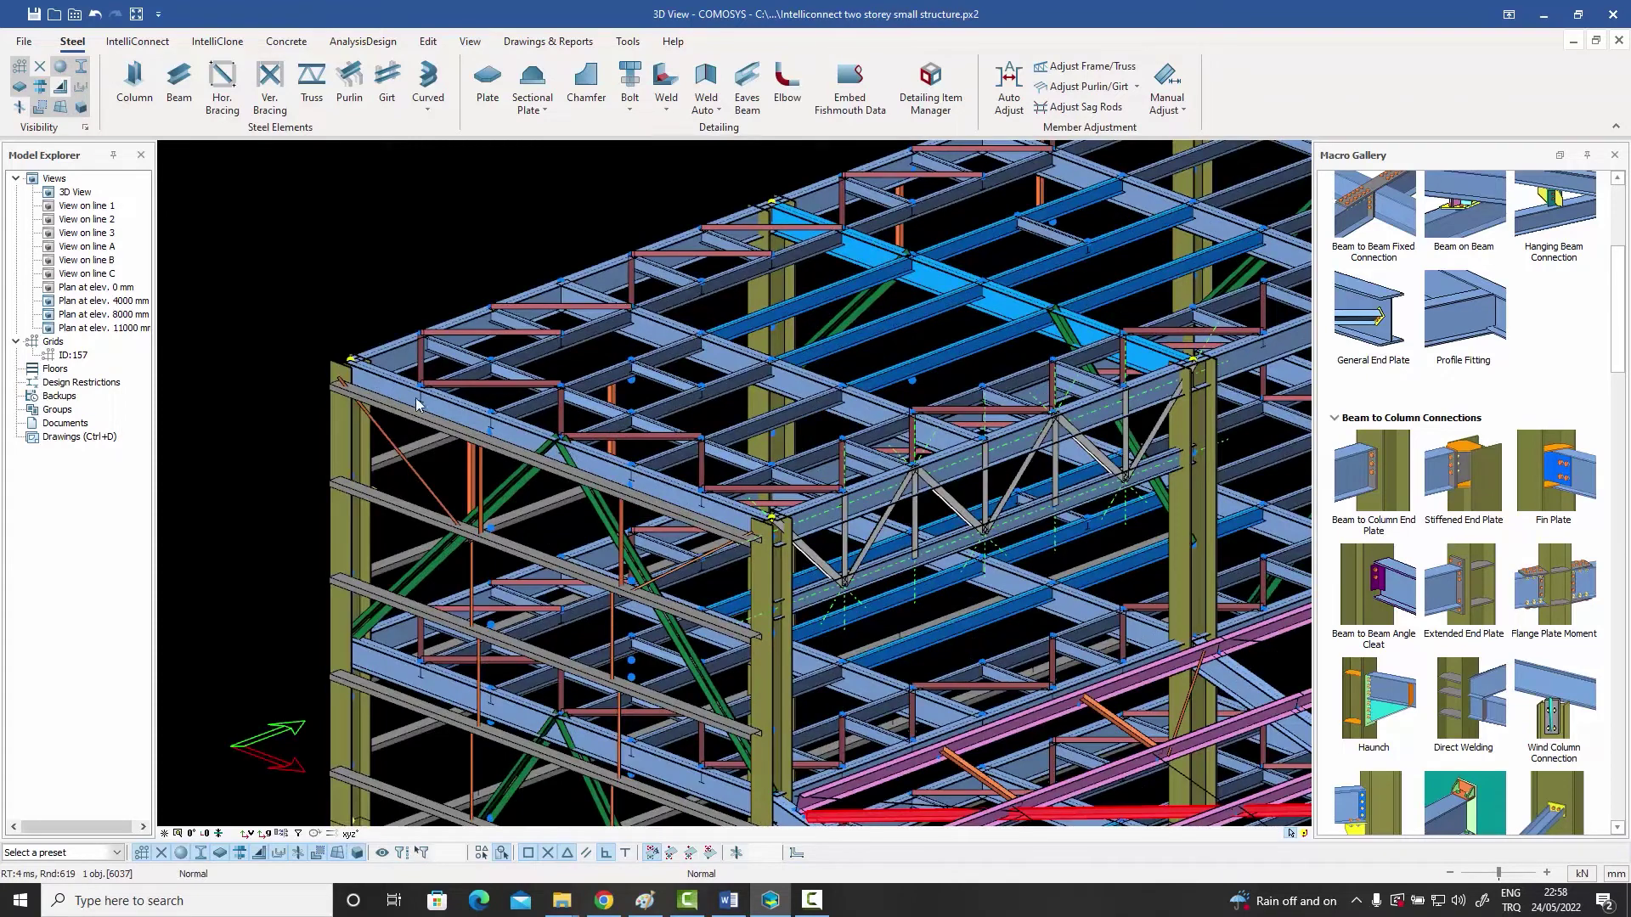
pyautogui.scroll(1, 428, 370)
pyautogui.scroll(1, 430, 363)
pyautogui.scroll(2, 572, 420)
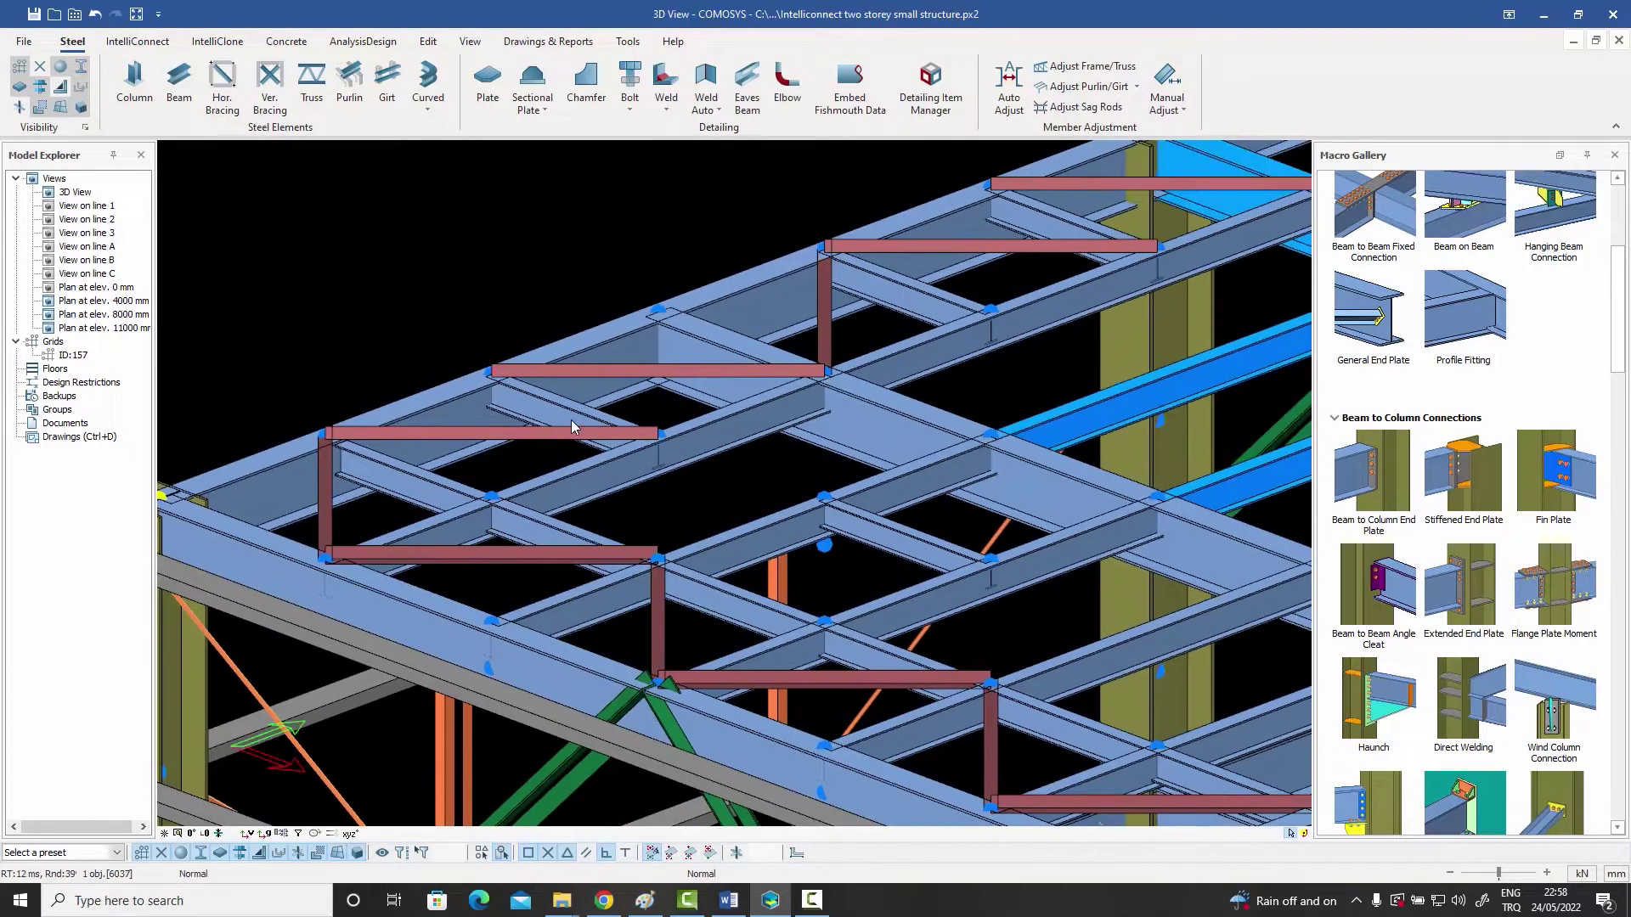
pyautogui.moveTo(576, 420); pyautogui.dragTo(543, 523, button='middle')
pyautogui.moveTo(935, 424); pyautogui.dragTo(719, 461, button='middle')
pyautogui.scroll(-5, 720, 461)
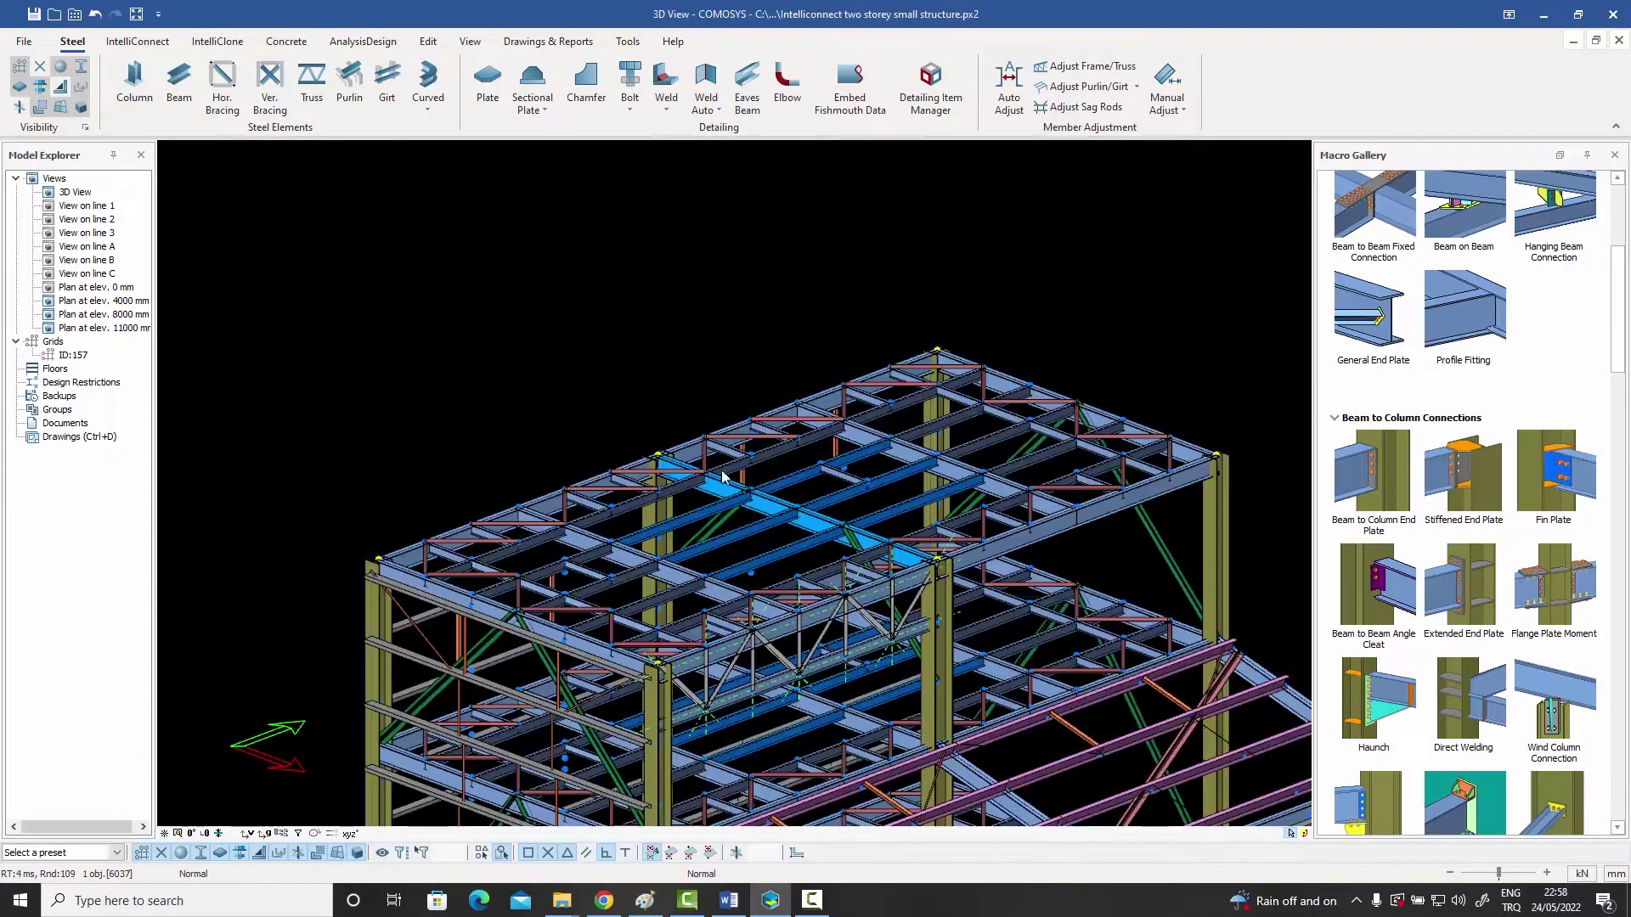
pyautogui.scroll(3, 586, 512)
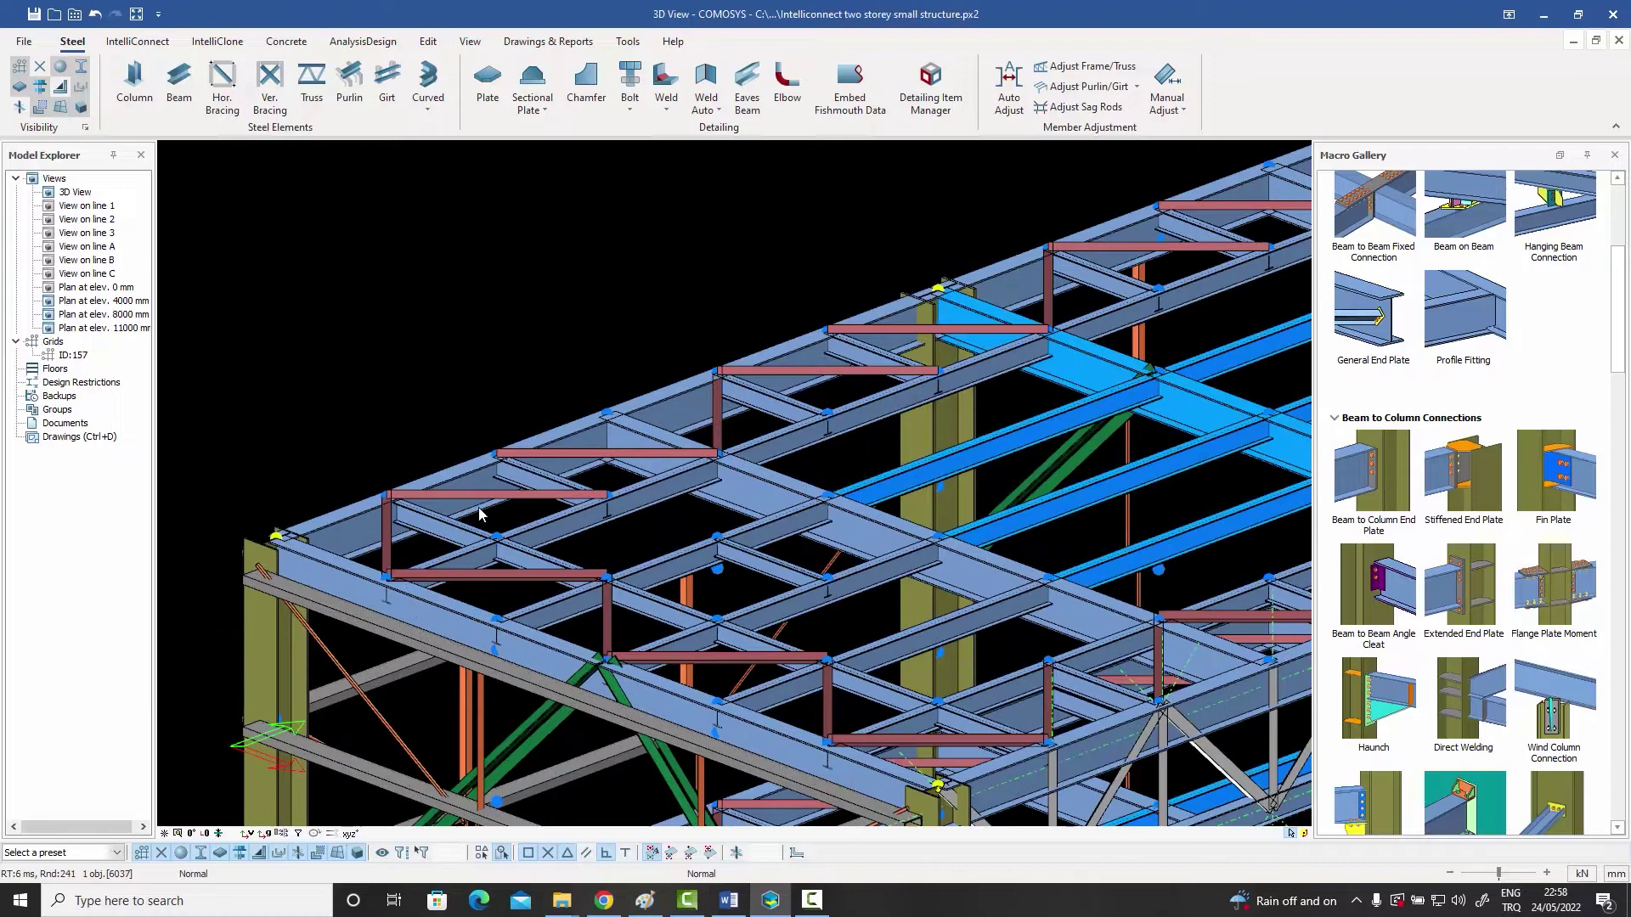
pyautogui.moveTo(465, 518); pyautogui.dragTo(473, 462, button='middle')
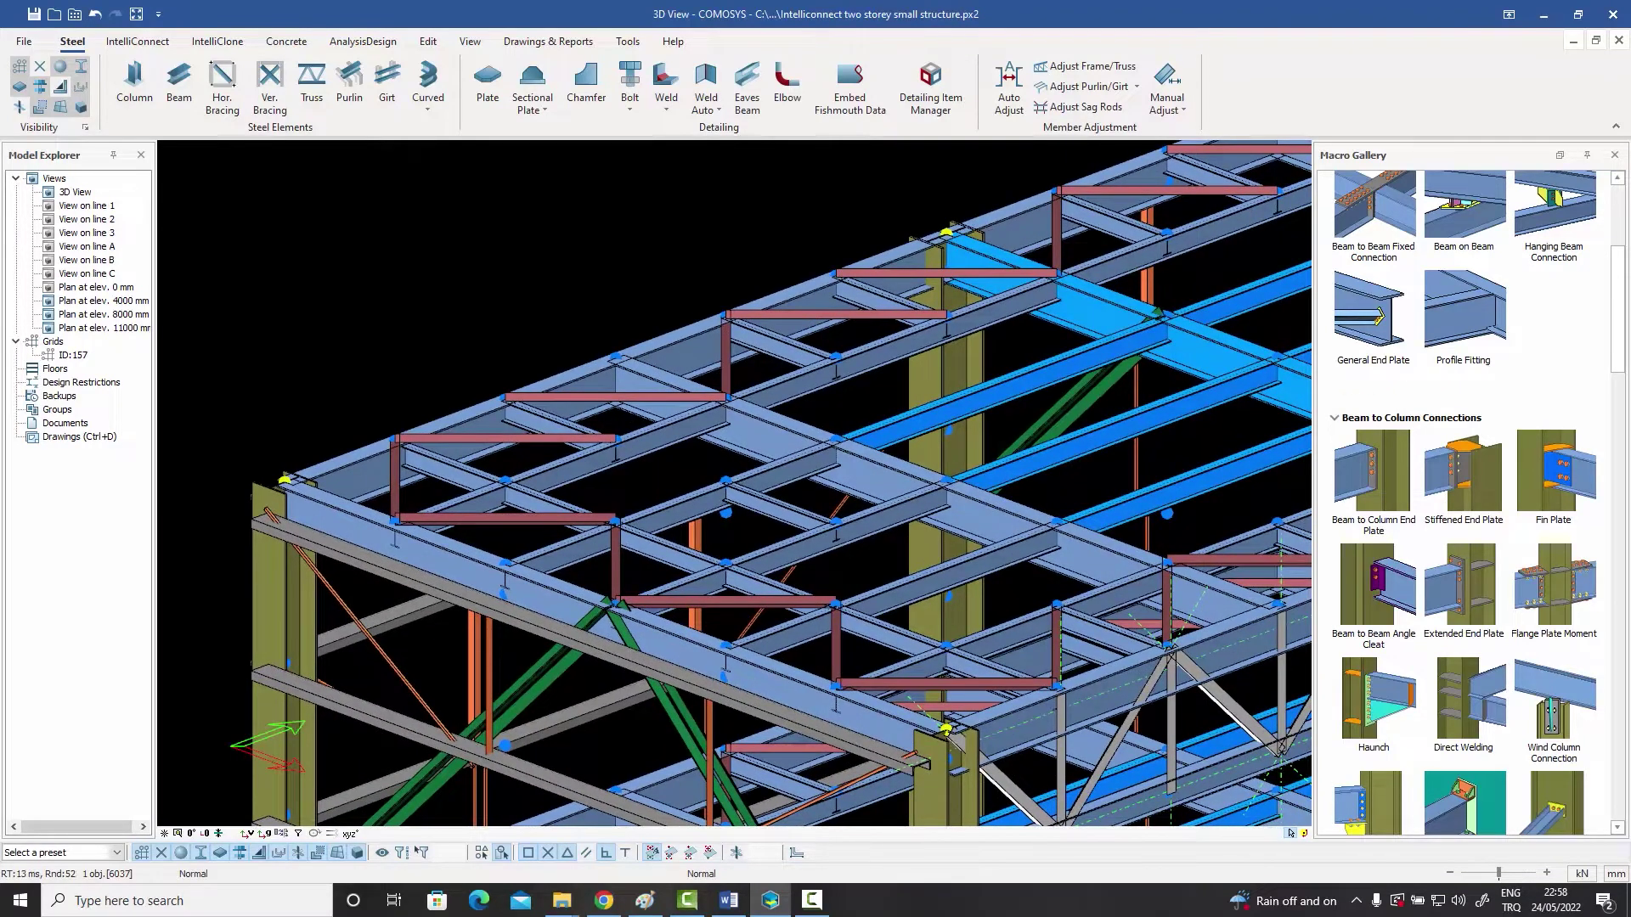
pyautogui.scroll(4, 400, 463)
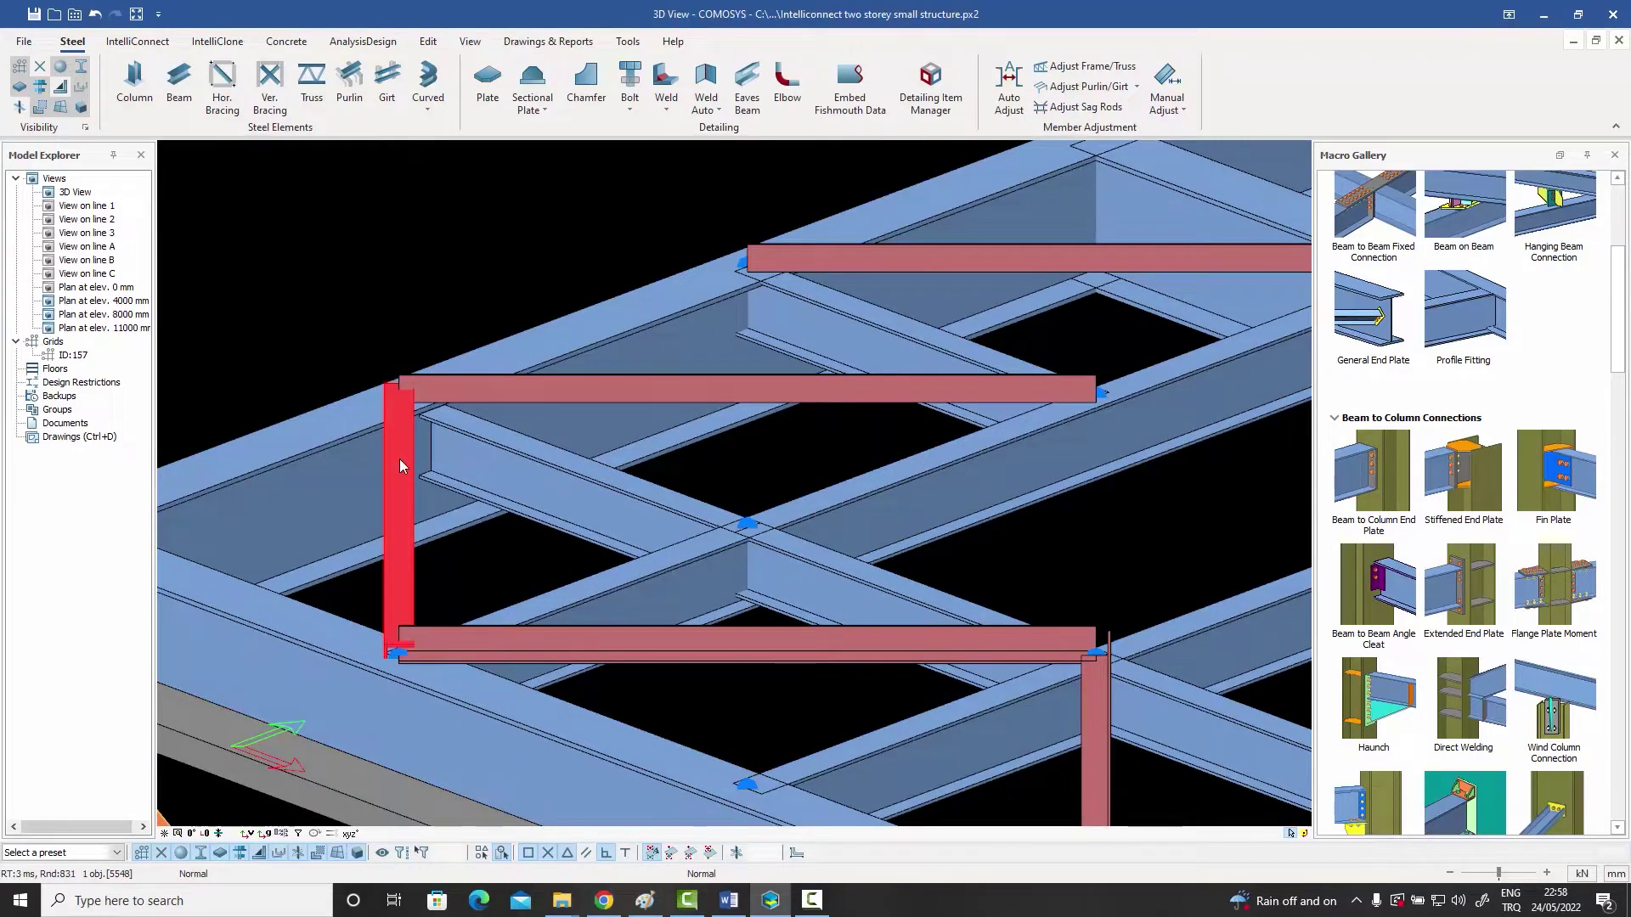
# Give the red L60*6 member an out-of-plane offset of 80 mm
pyautogui.doubleClick(400, 465)
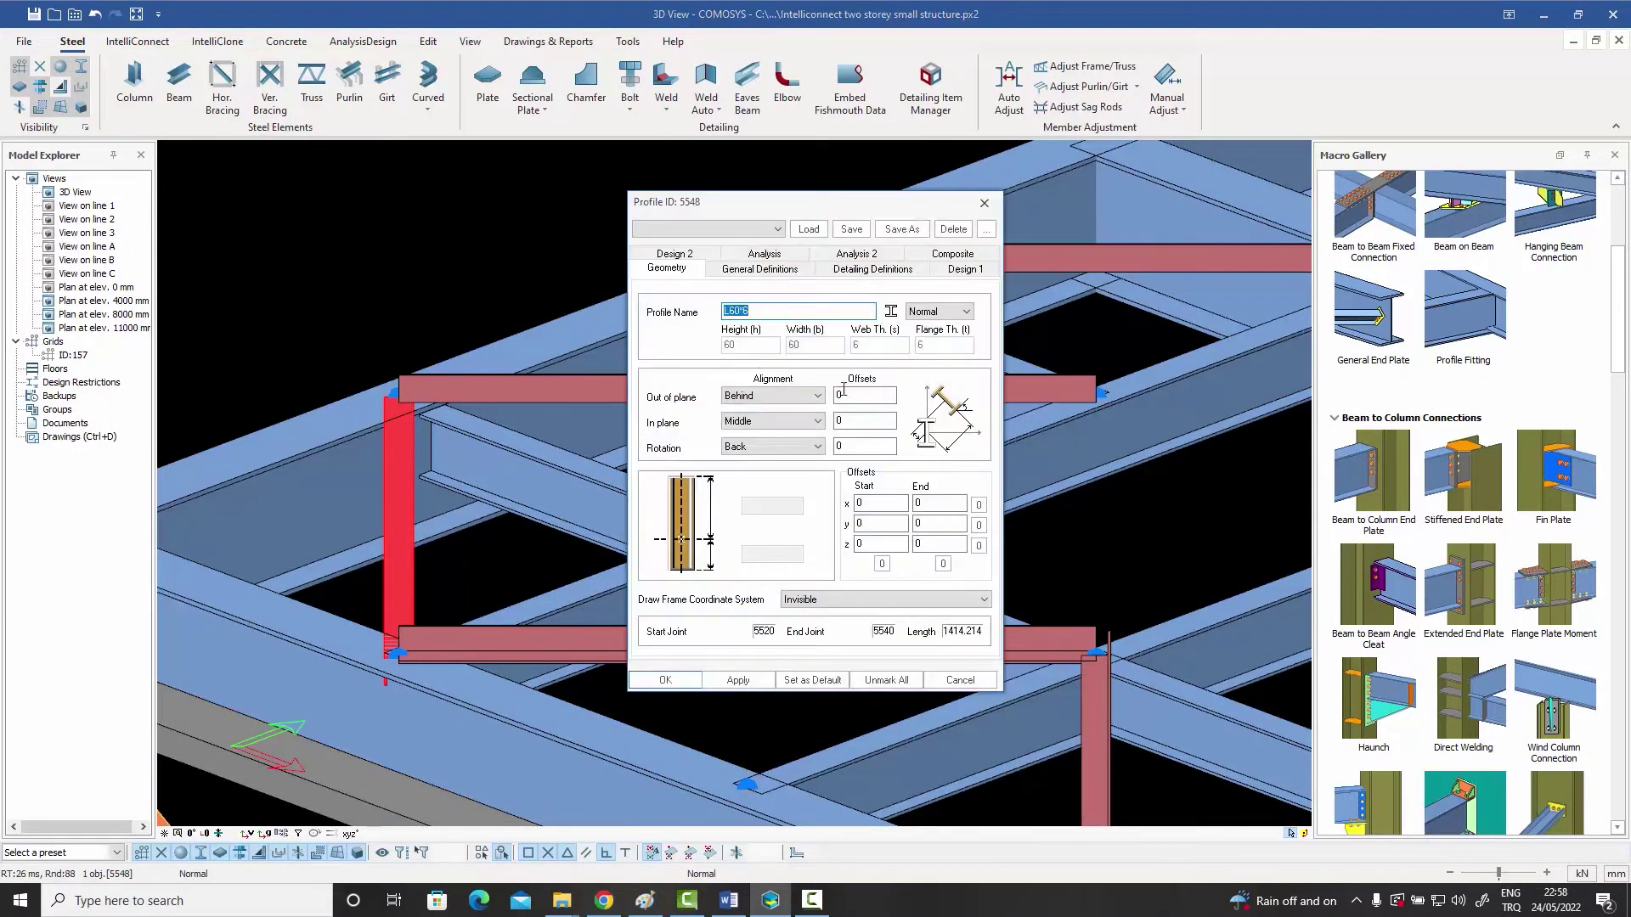
pyautogui.write('80')
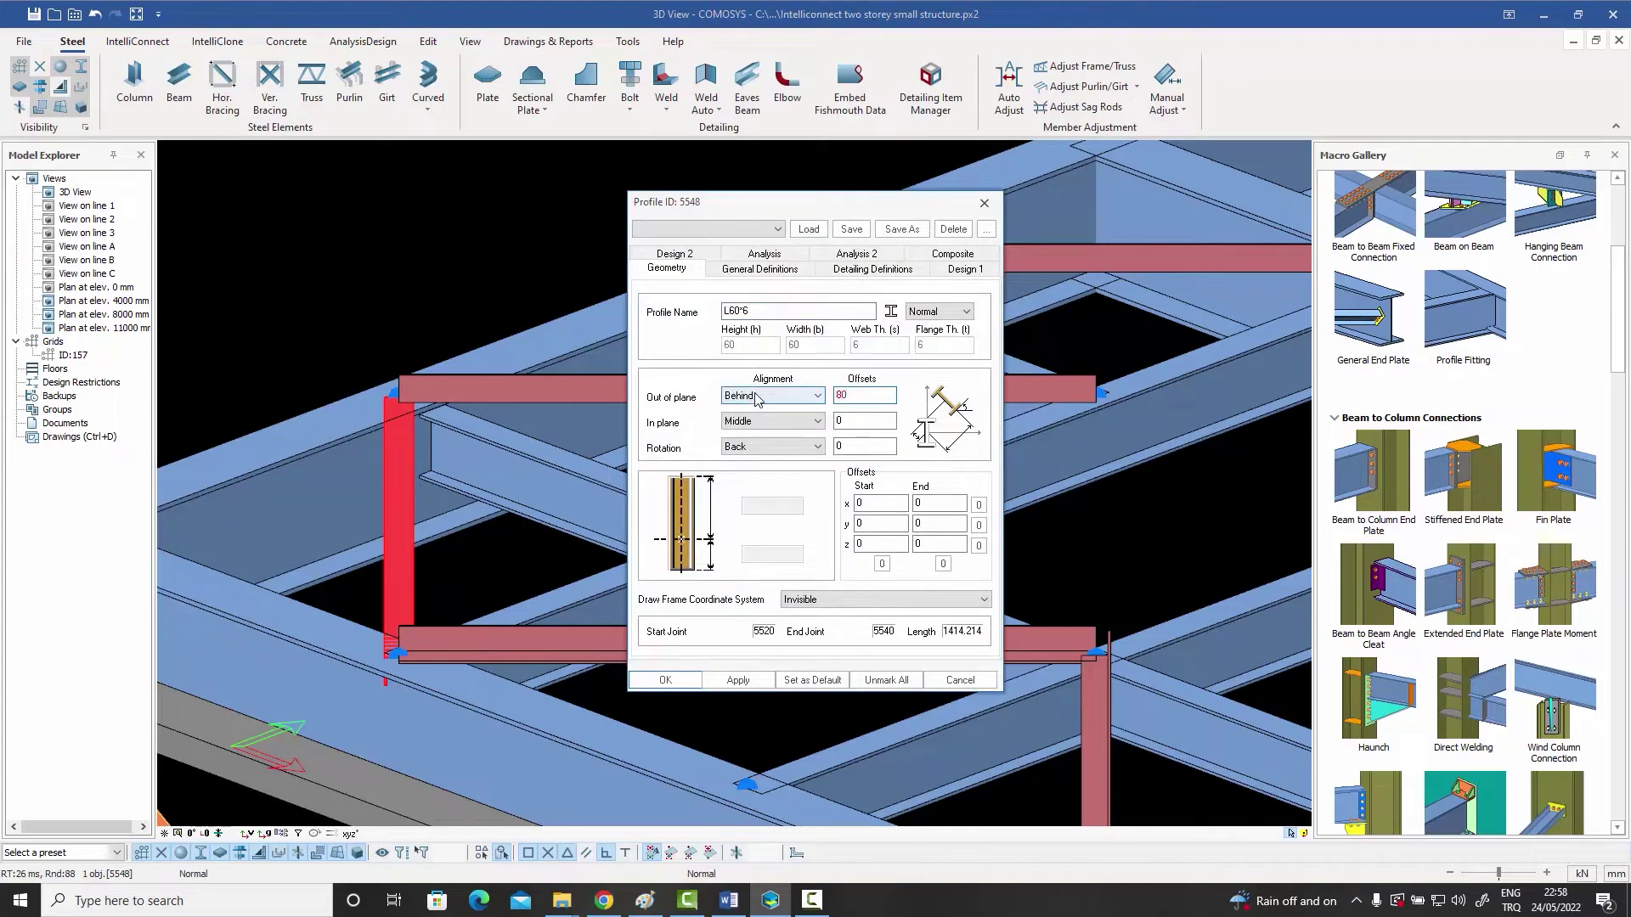
pyautogui.click(667, 681)
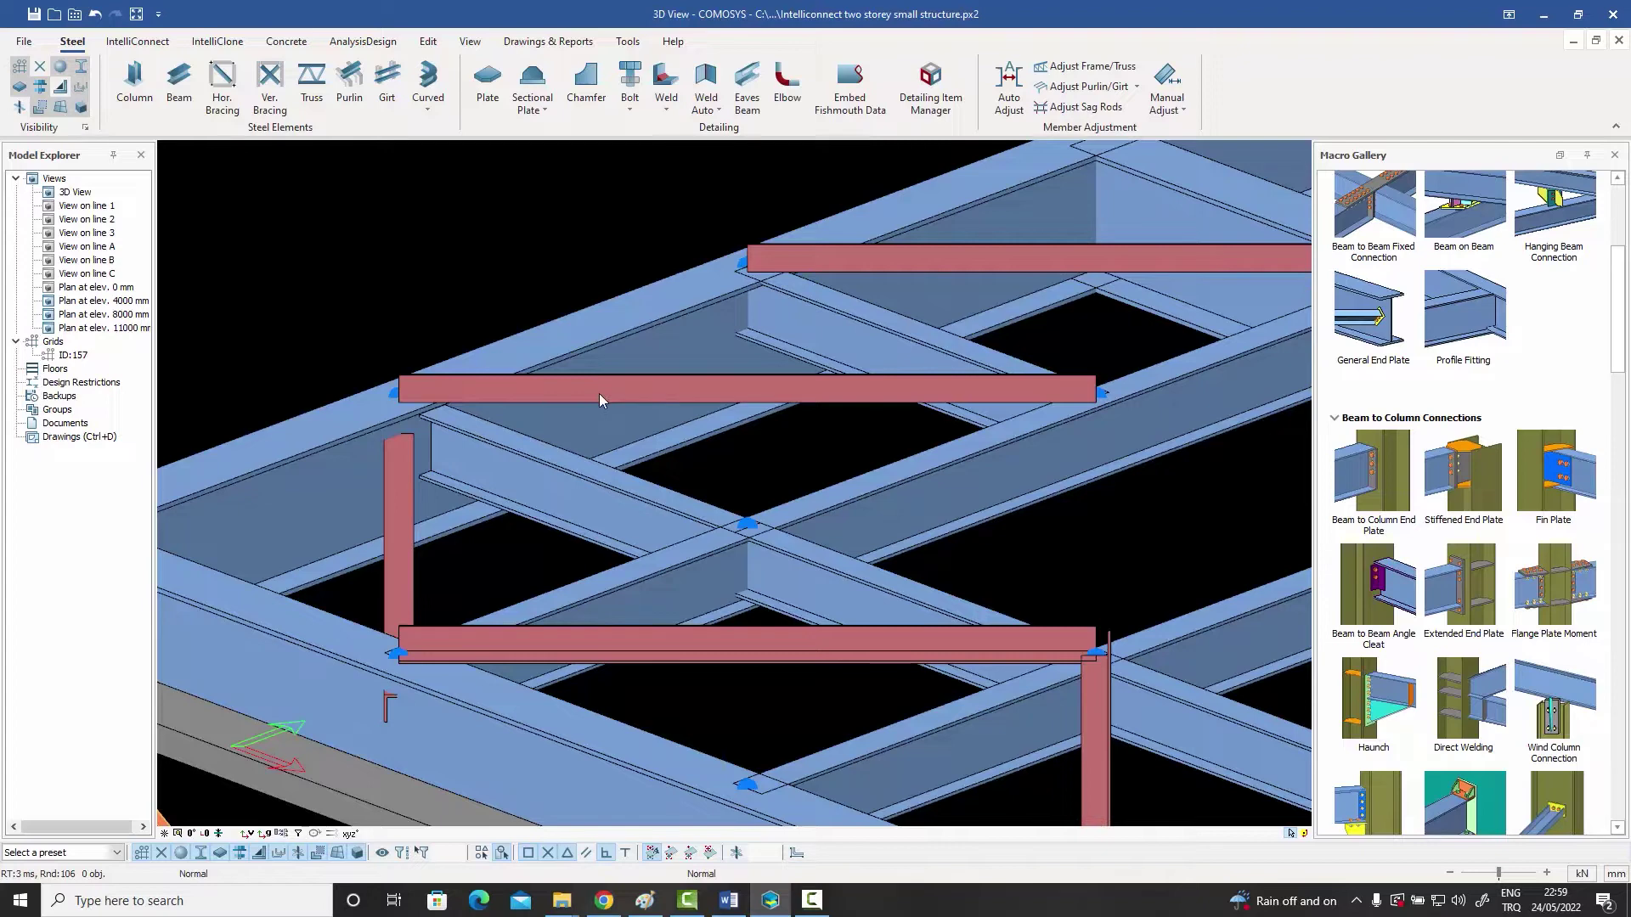
# Window-select the whole structure and filter the selection by Beam Group to the 98 Horizontal Brace members
pyautogui.scroll(-5, 748, 292)
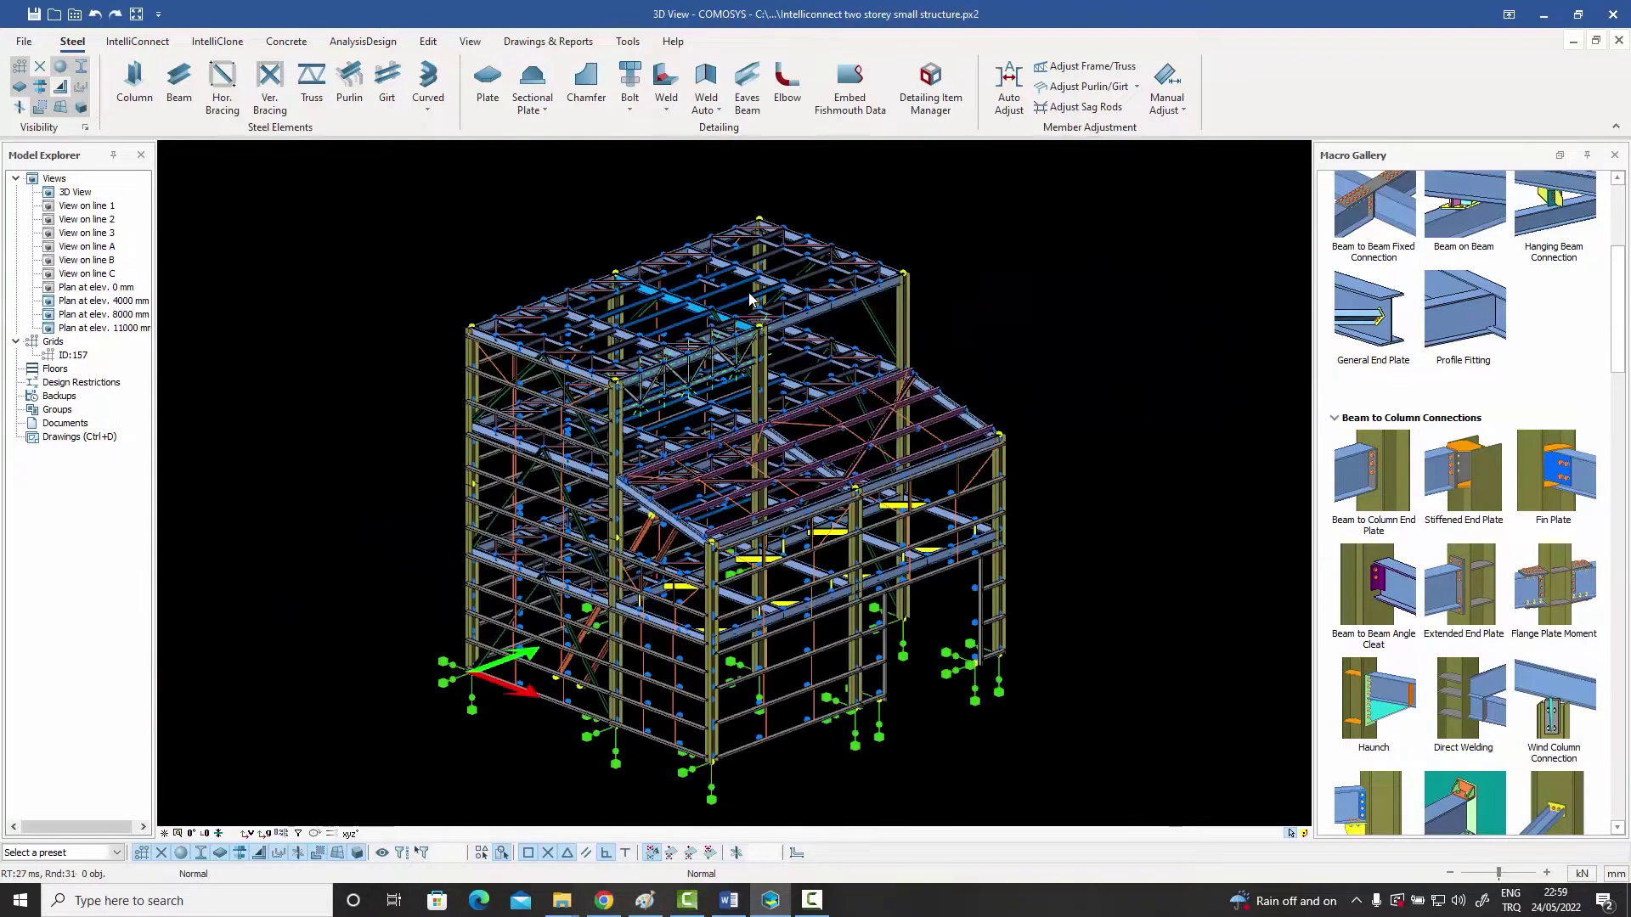
pyautogui.moveTo(1063, 791); pyautogui.dragTo(354, 204)
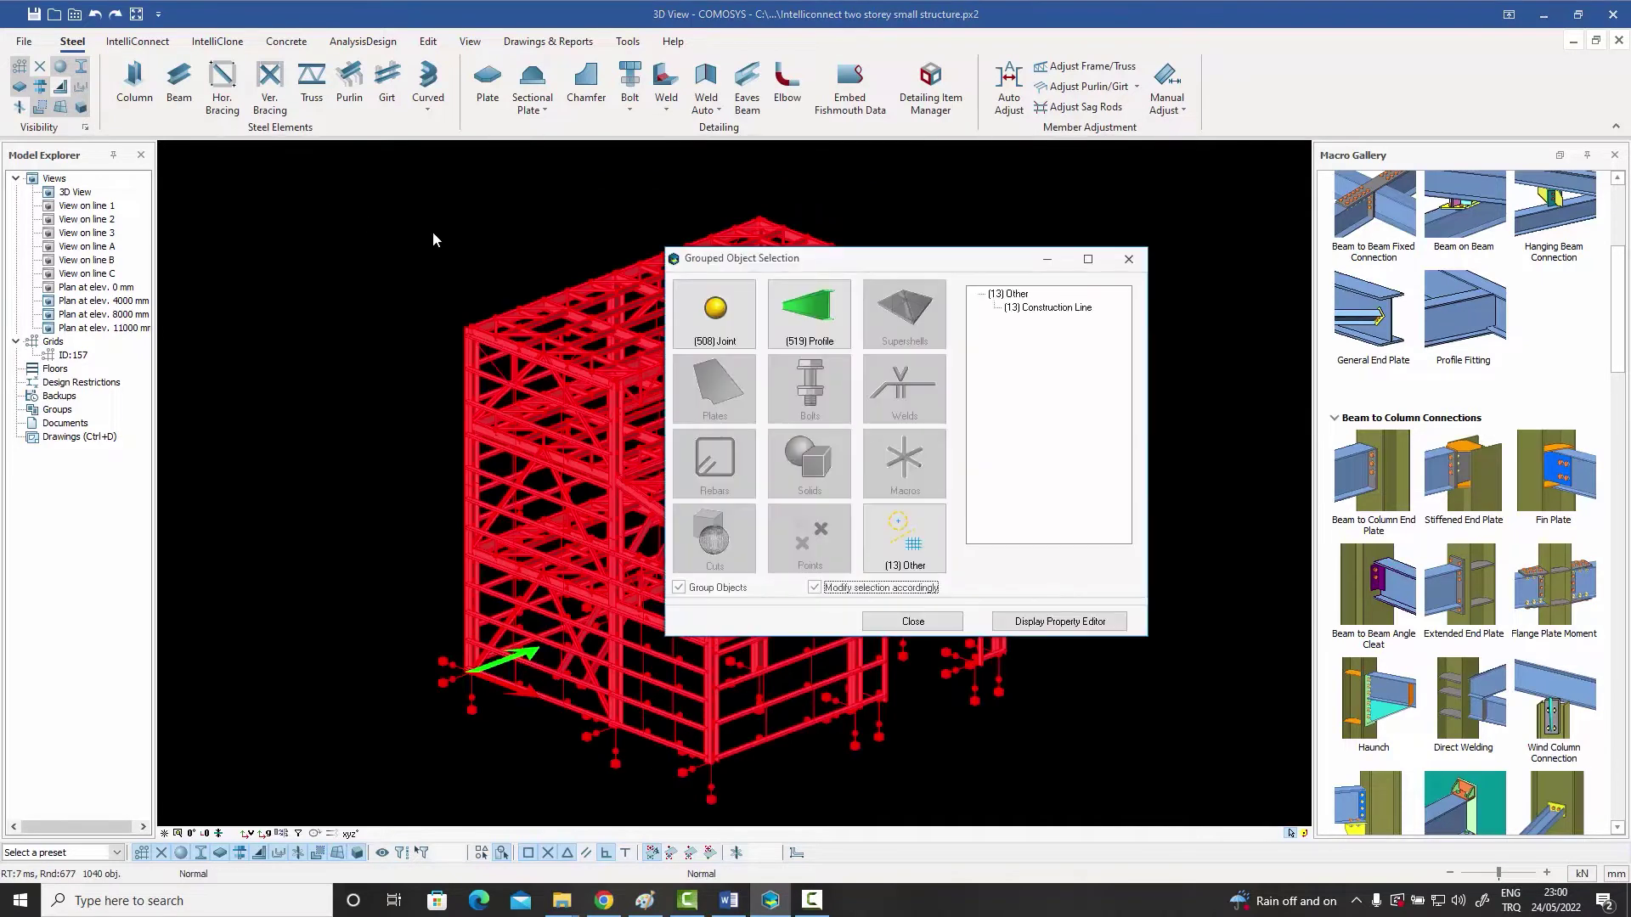
pyautogui.click(806, 310)
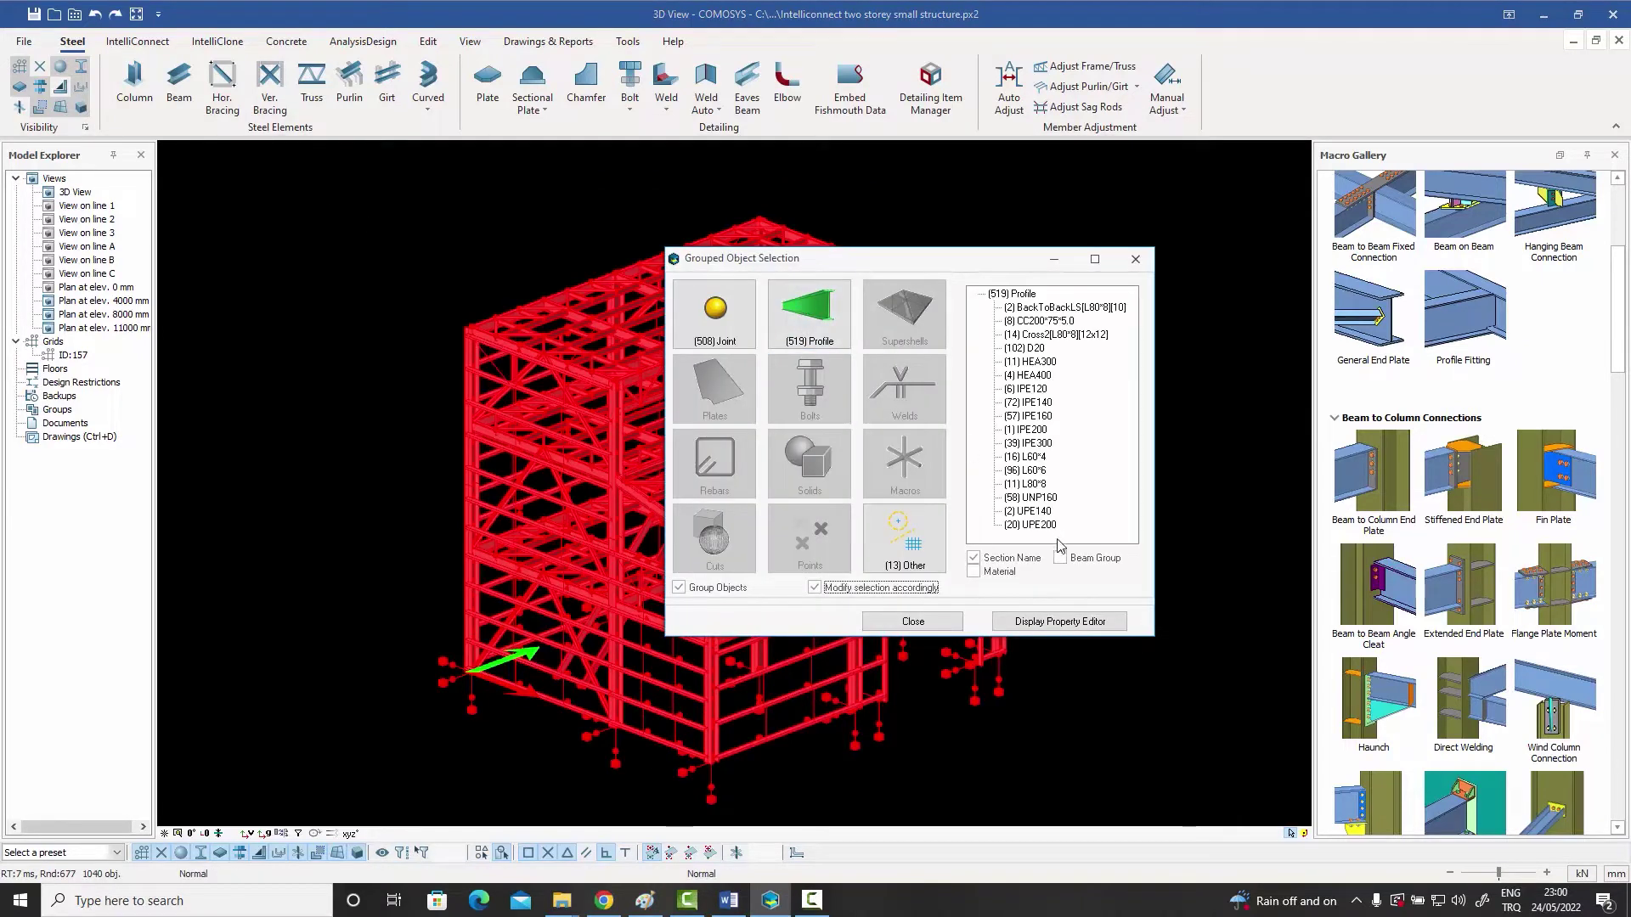
pyautogui.click(974, 558)
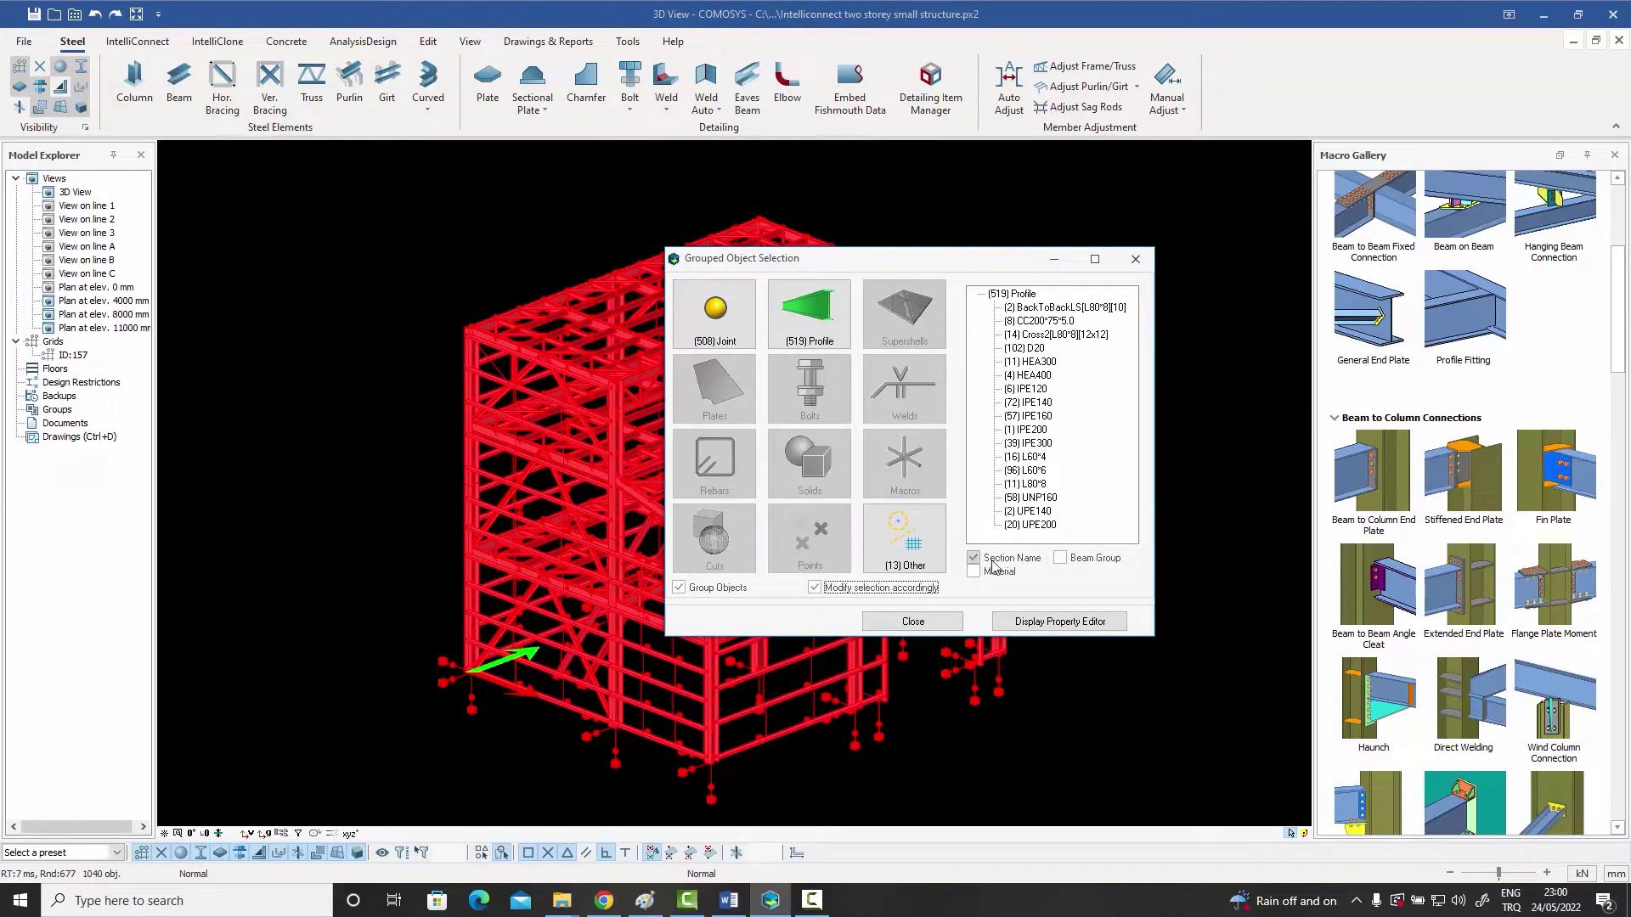
pyautogui.click(1061, 559)
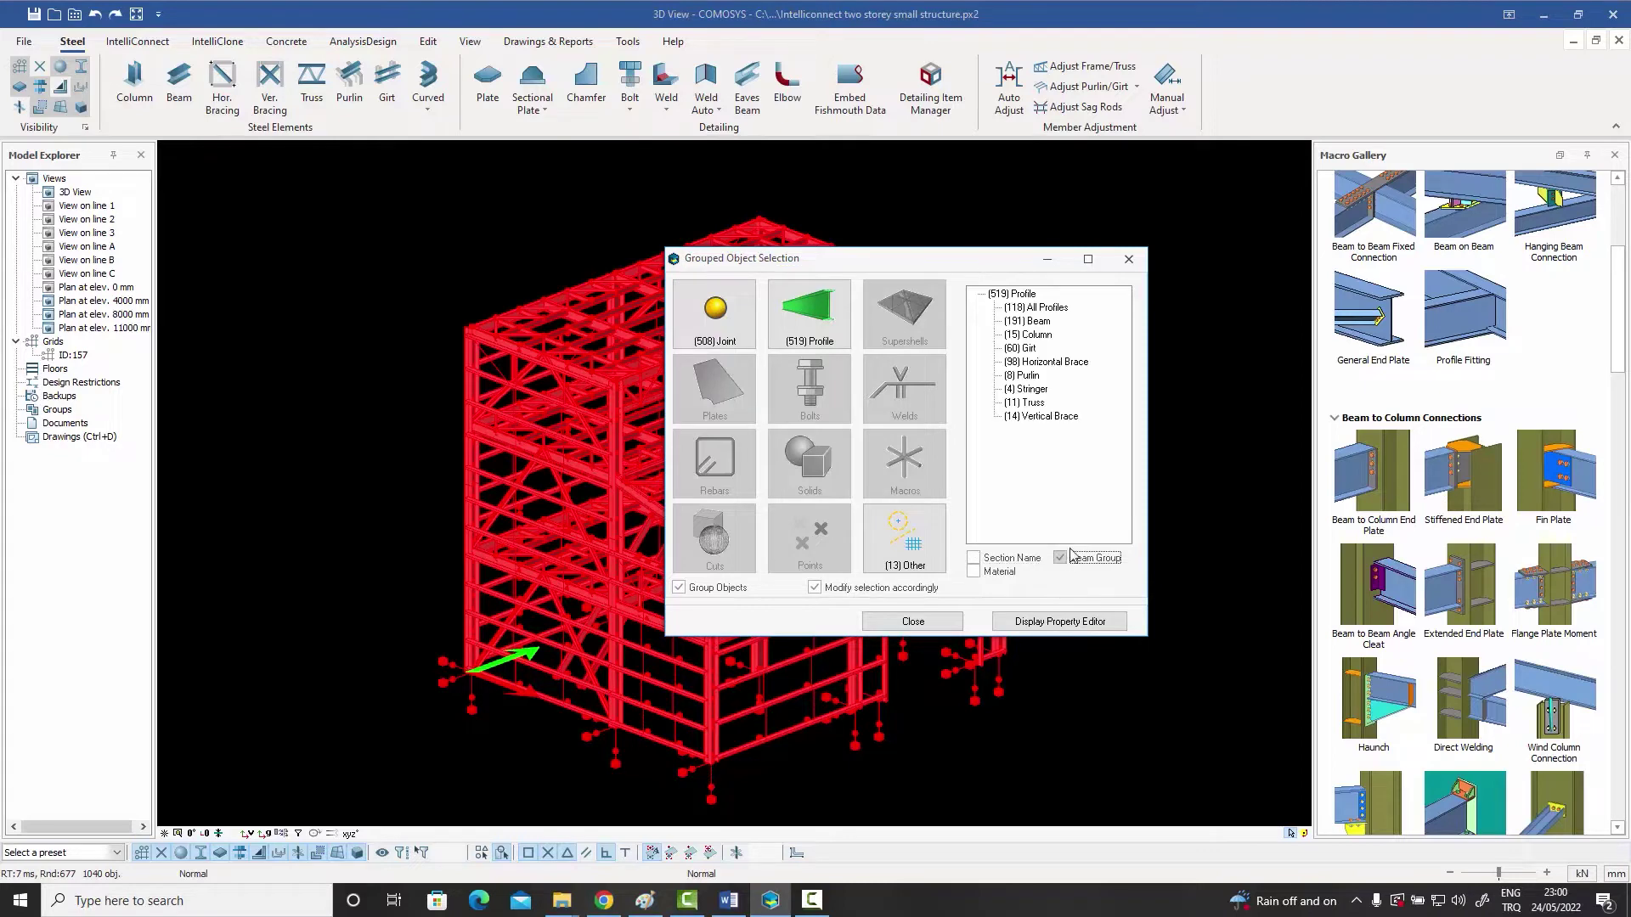
pyautogui.doubleClick(1052, 364)
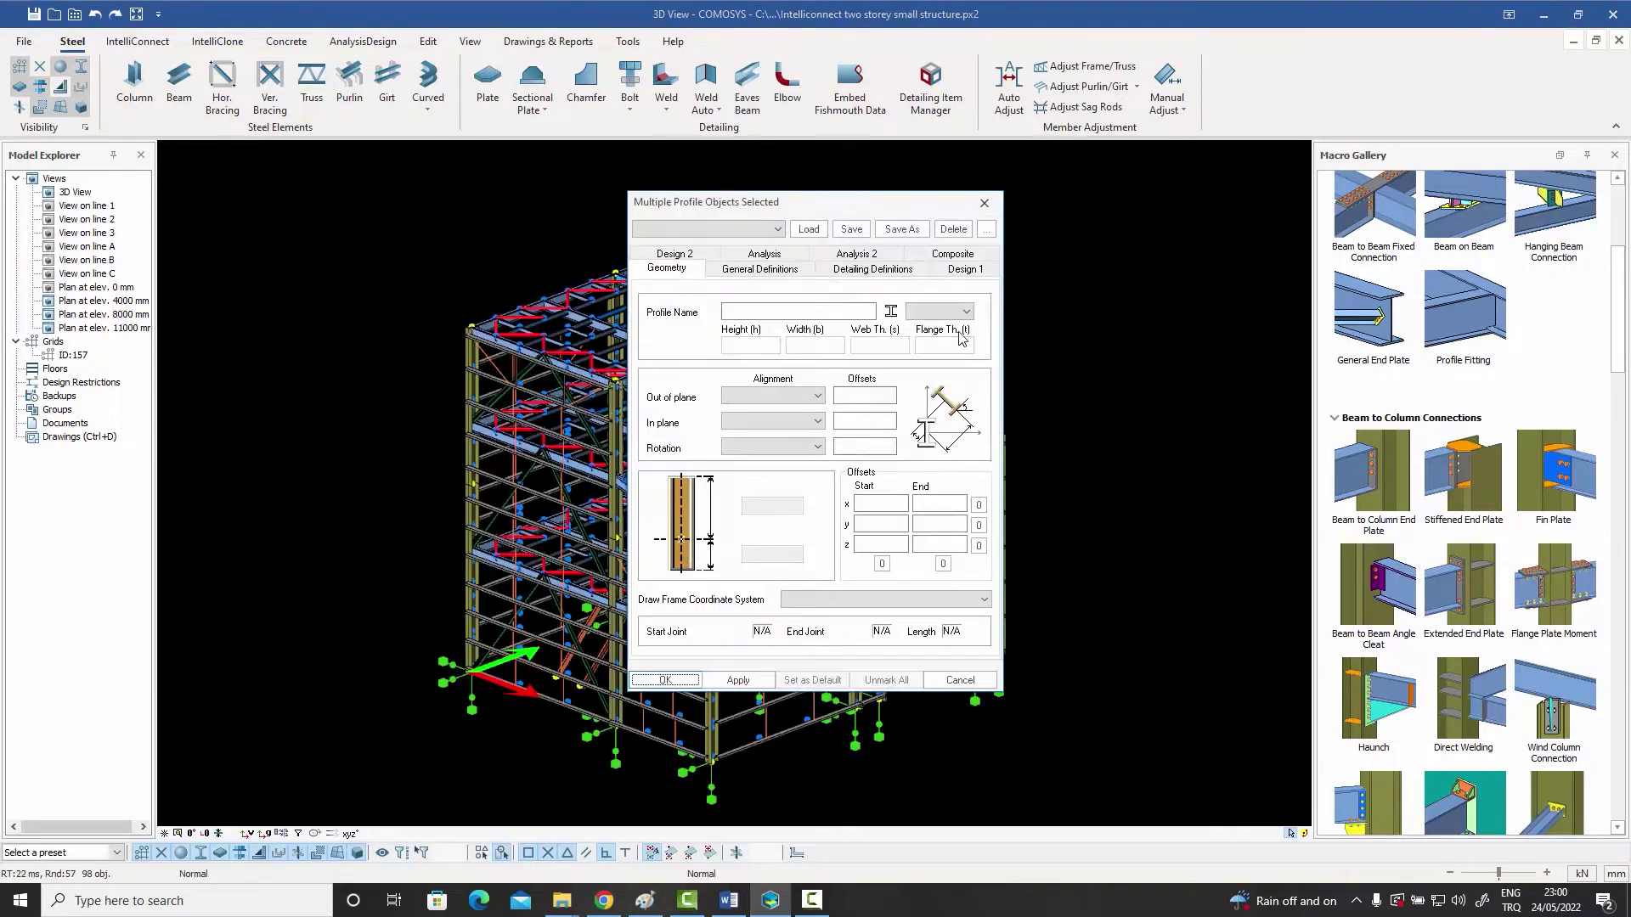
pyautogui.click(986, 205)
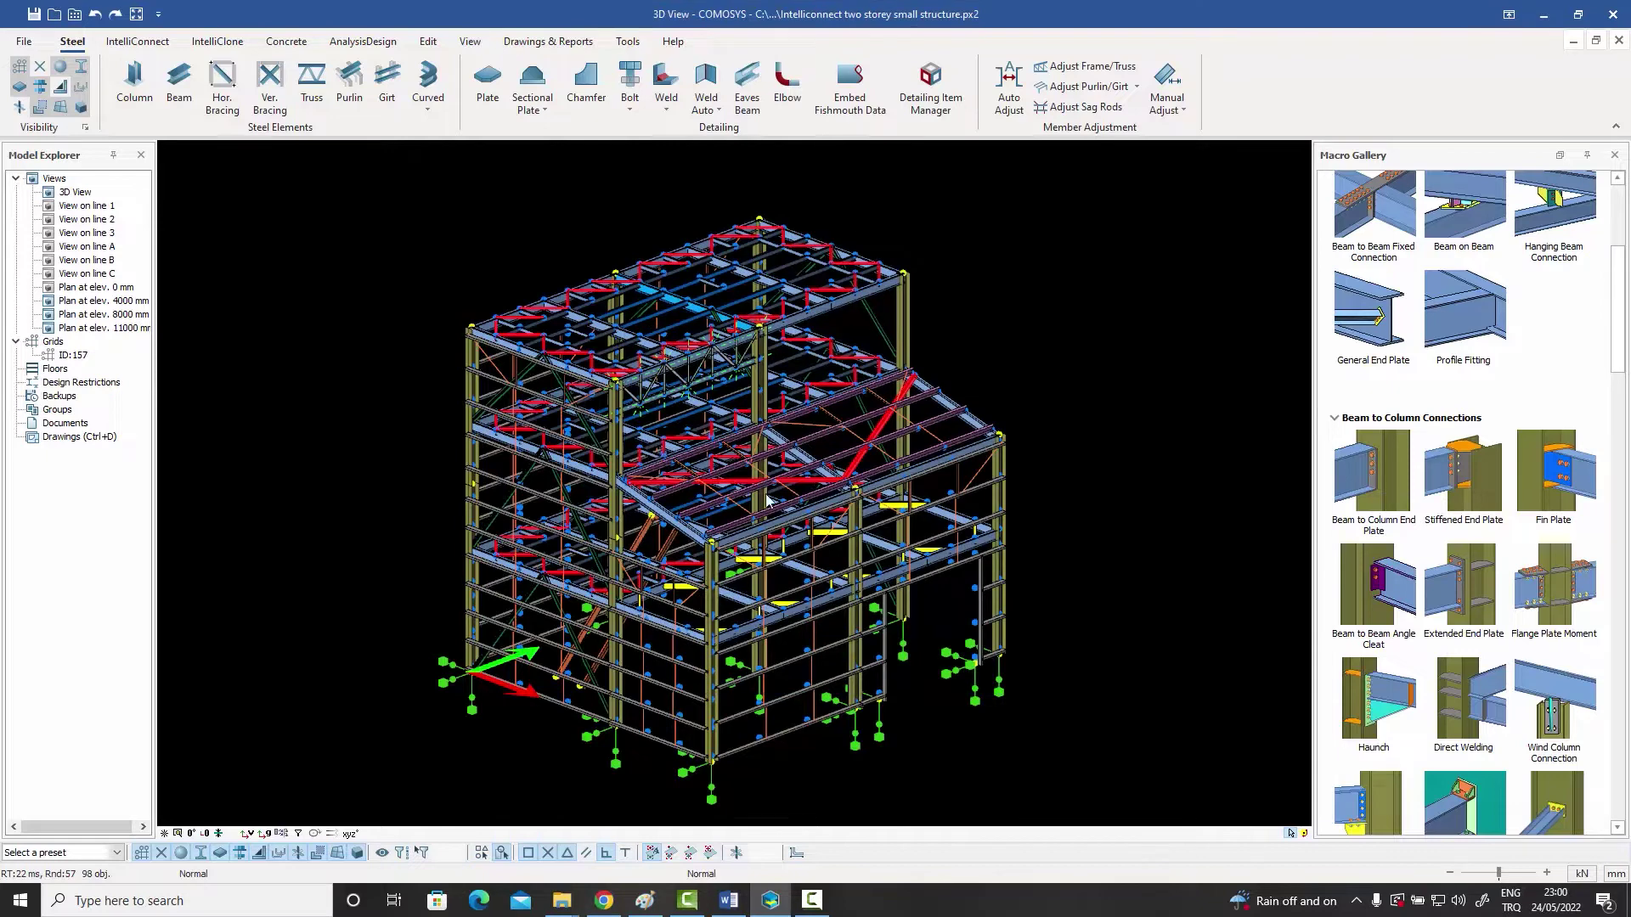
# Run Auto Adjust with the Horizontal Bracing options on the 98 selected braces
pyautogui.click(1011, 95)
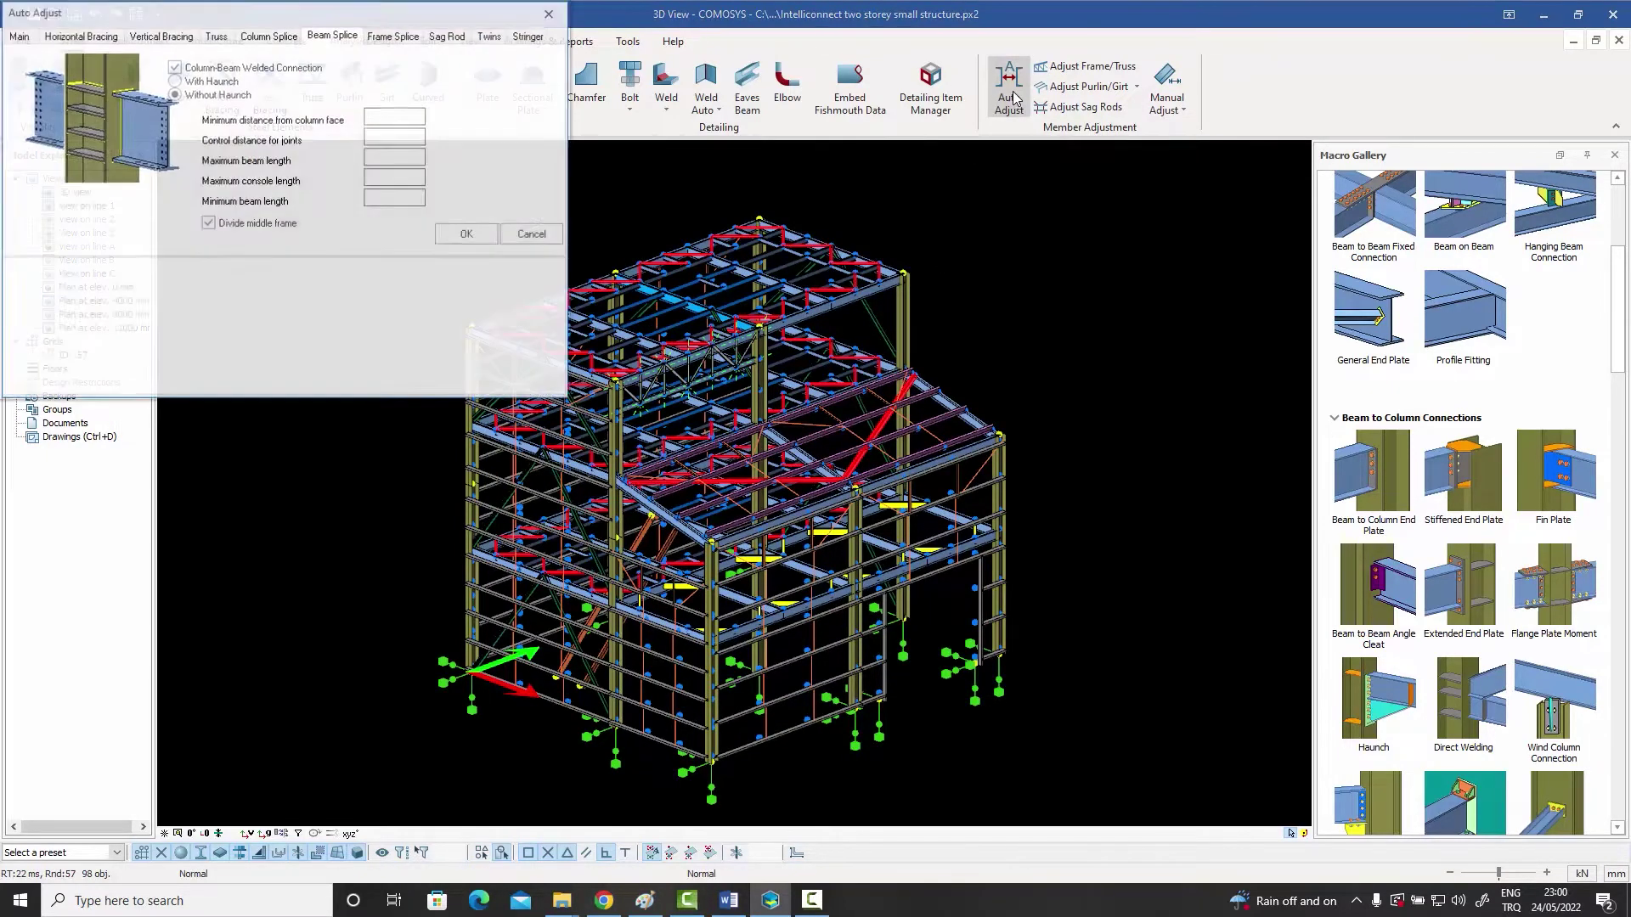
pyautogui.click(85, 35)
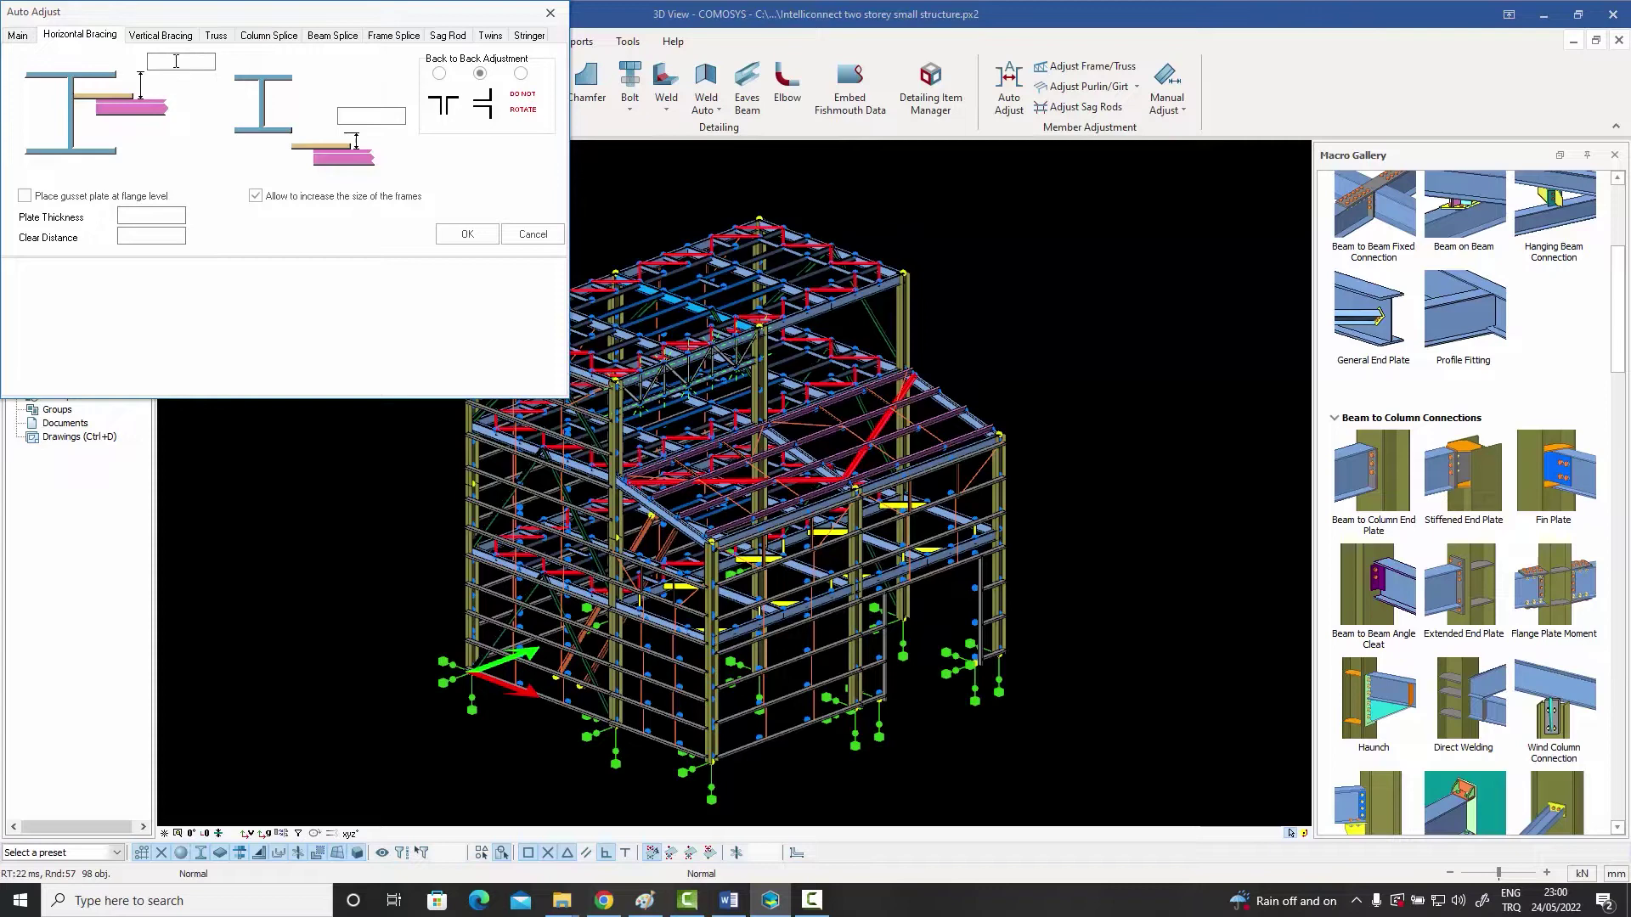
pyautogui.click(472, 243)
pyautogui.click(550, 12)
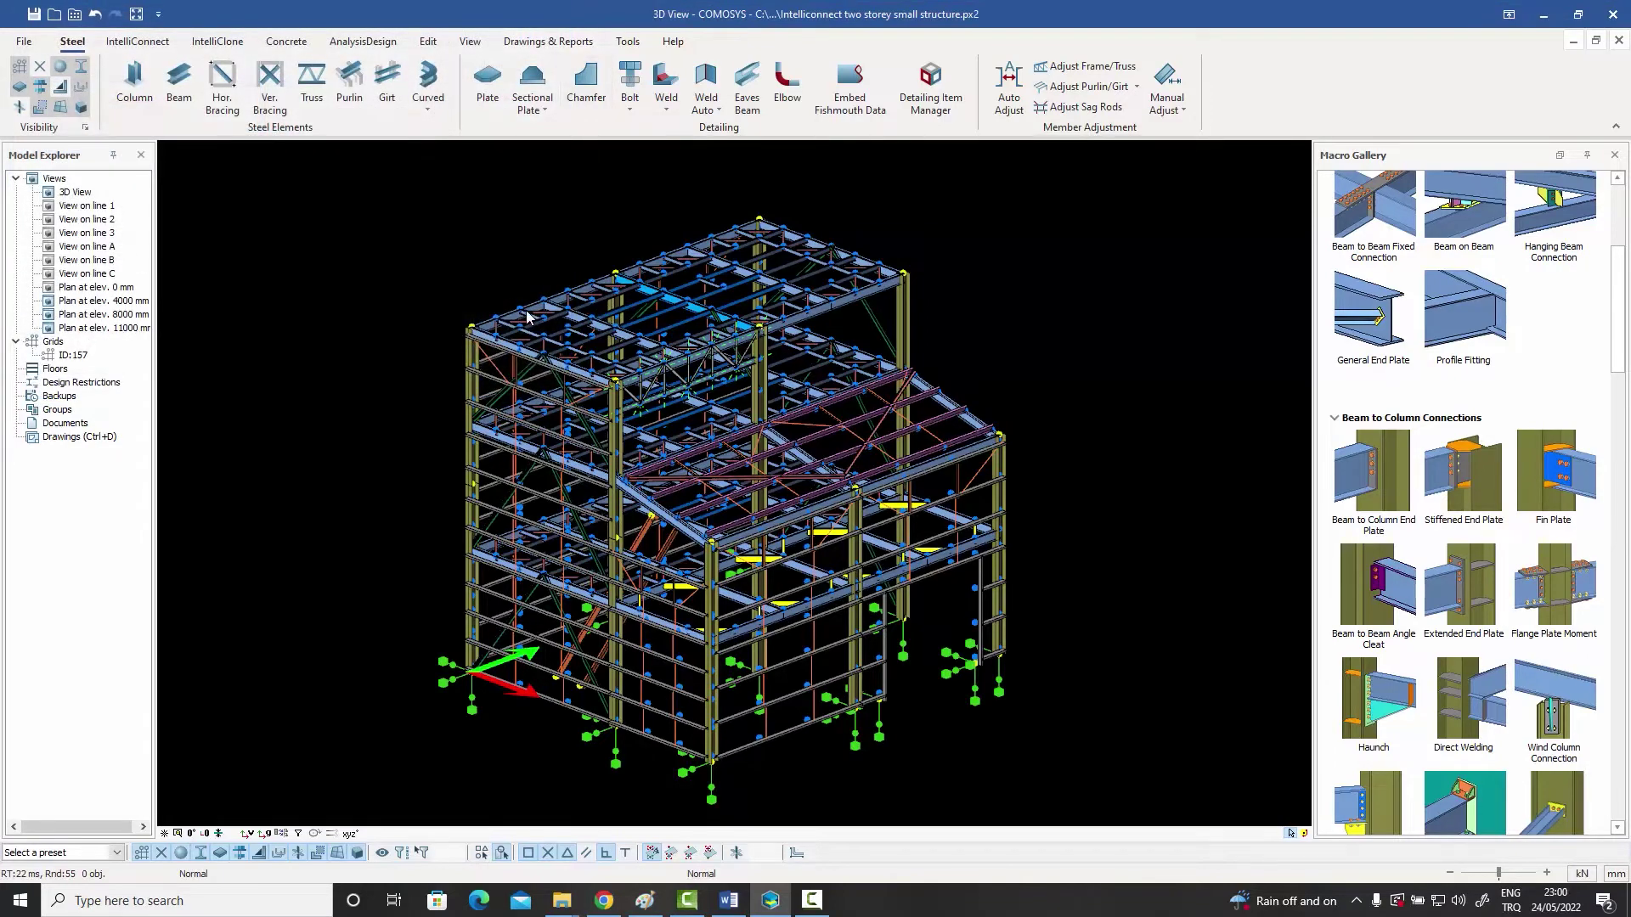
pyautogui.scroll(10, 527, 317)
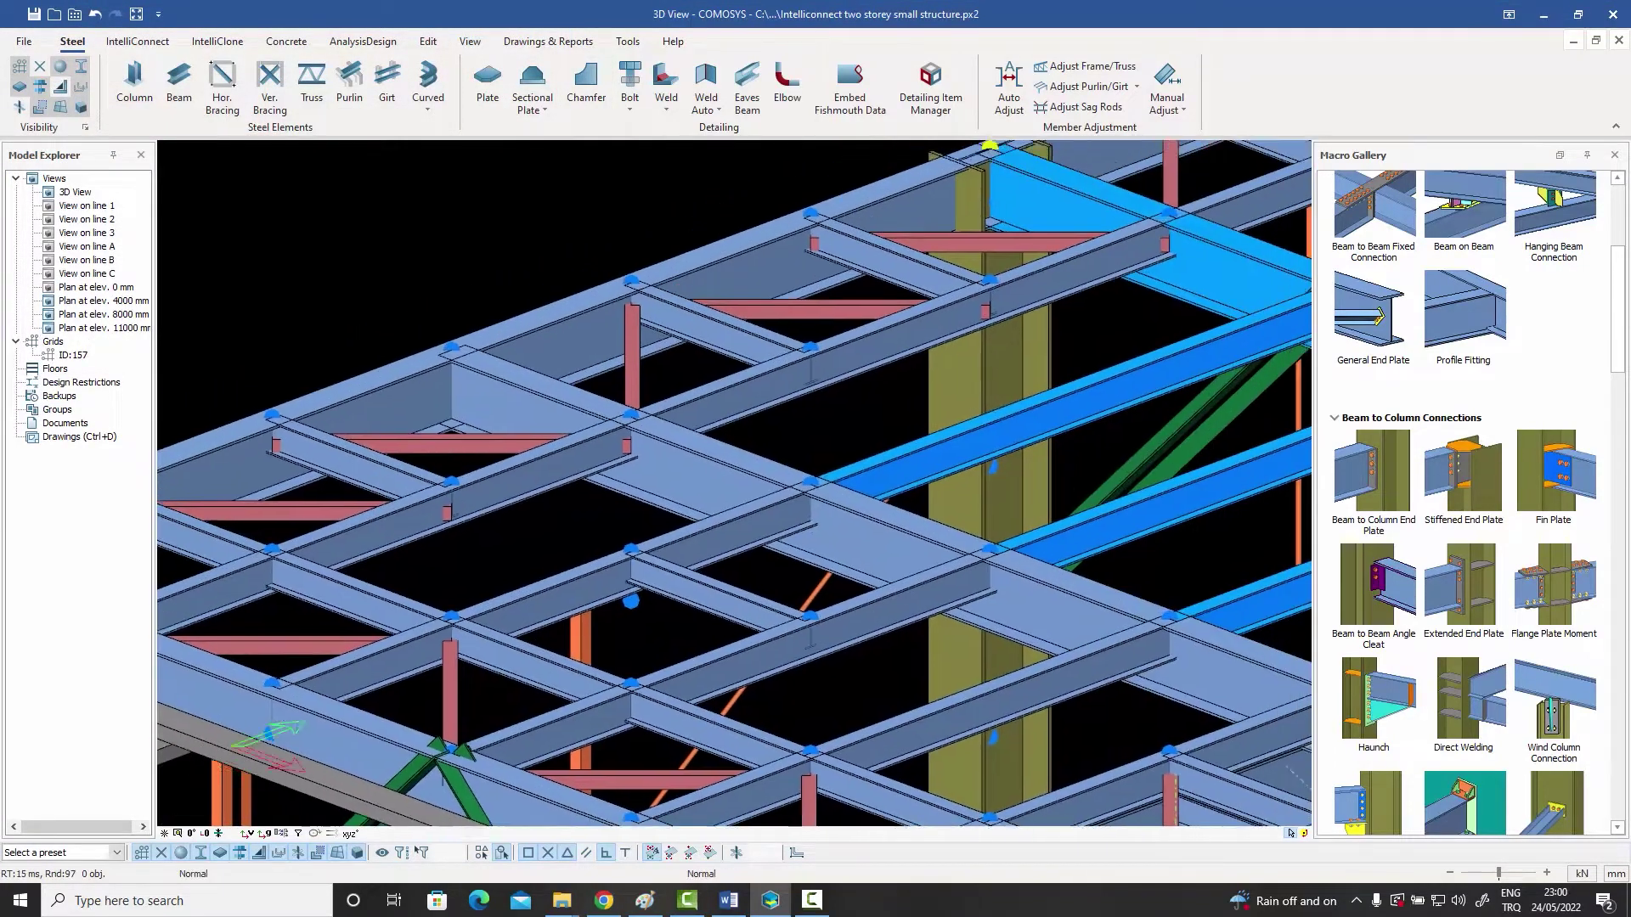
pyautogui.moveTo(526, 317); pyautogui.dragTo(659, 391, button='middle')
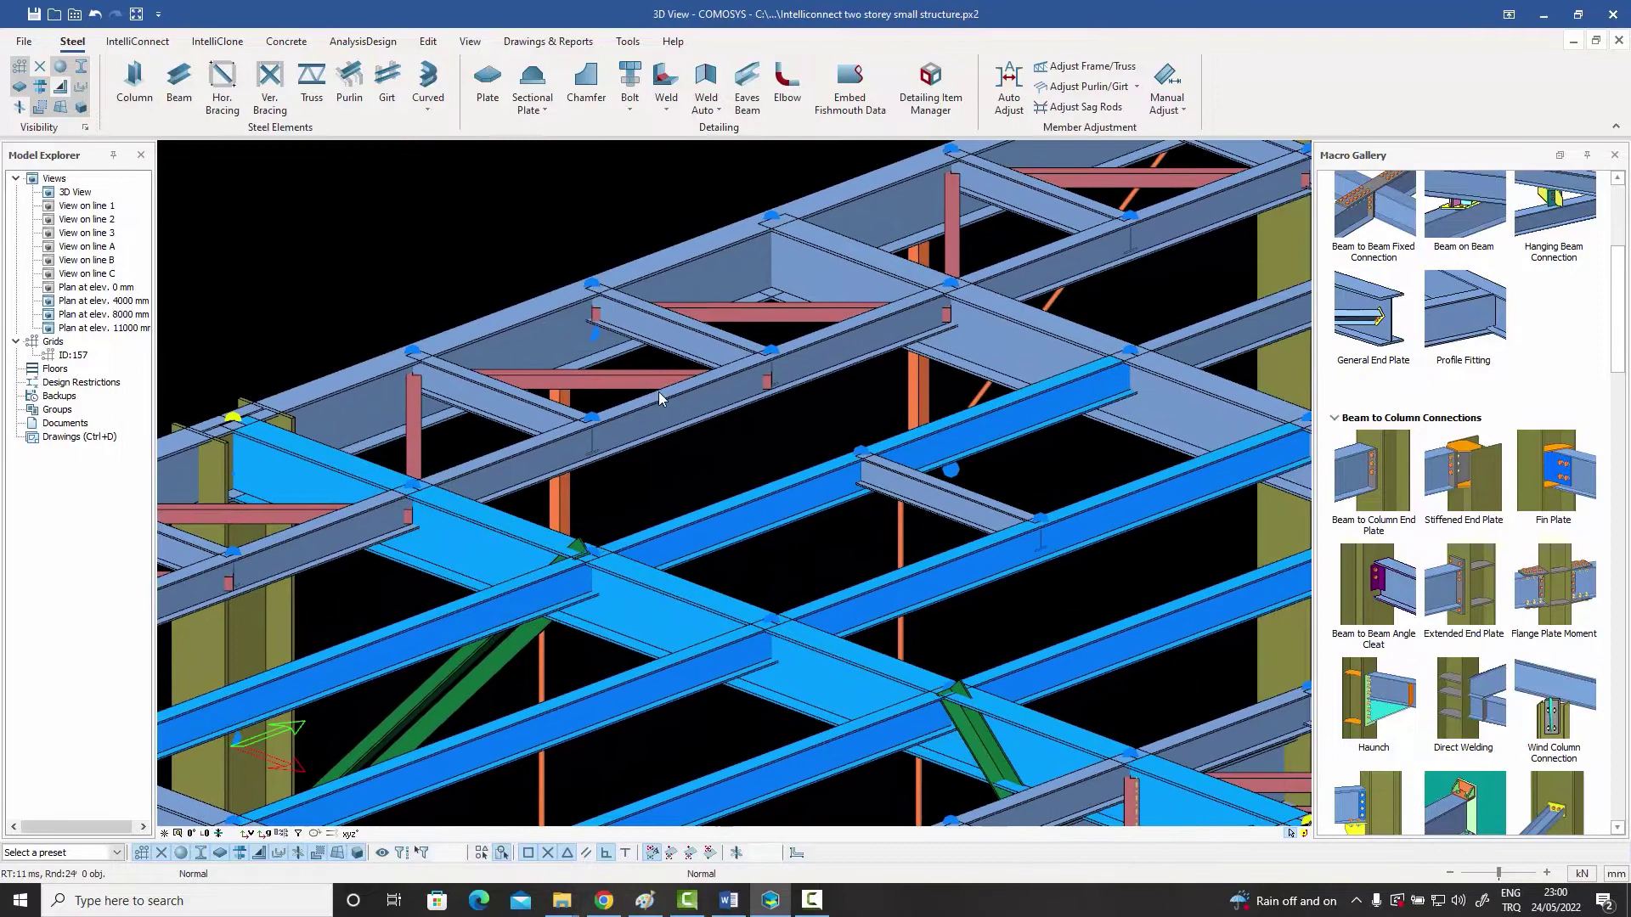
pyautogui.scroll(-8, 659, 390)
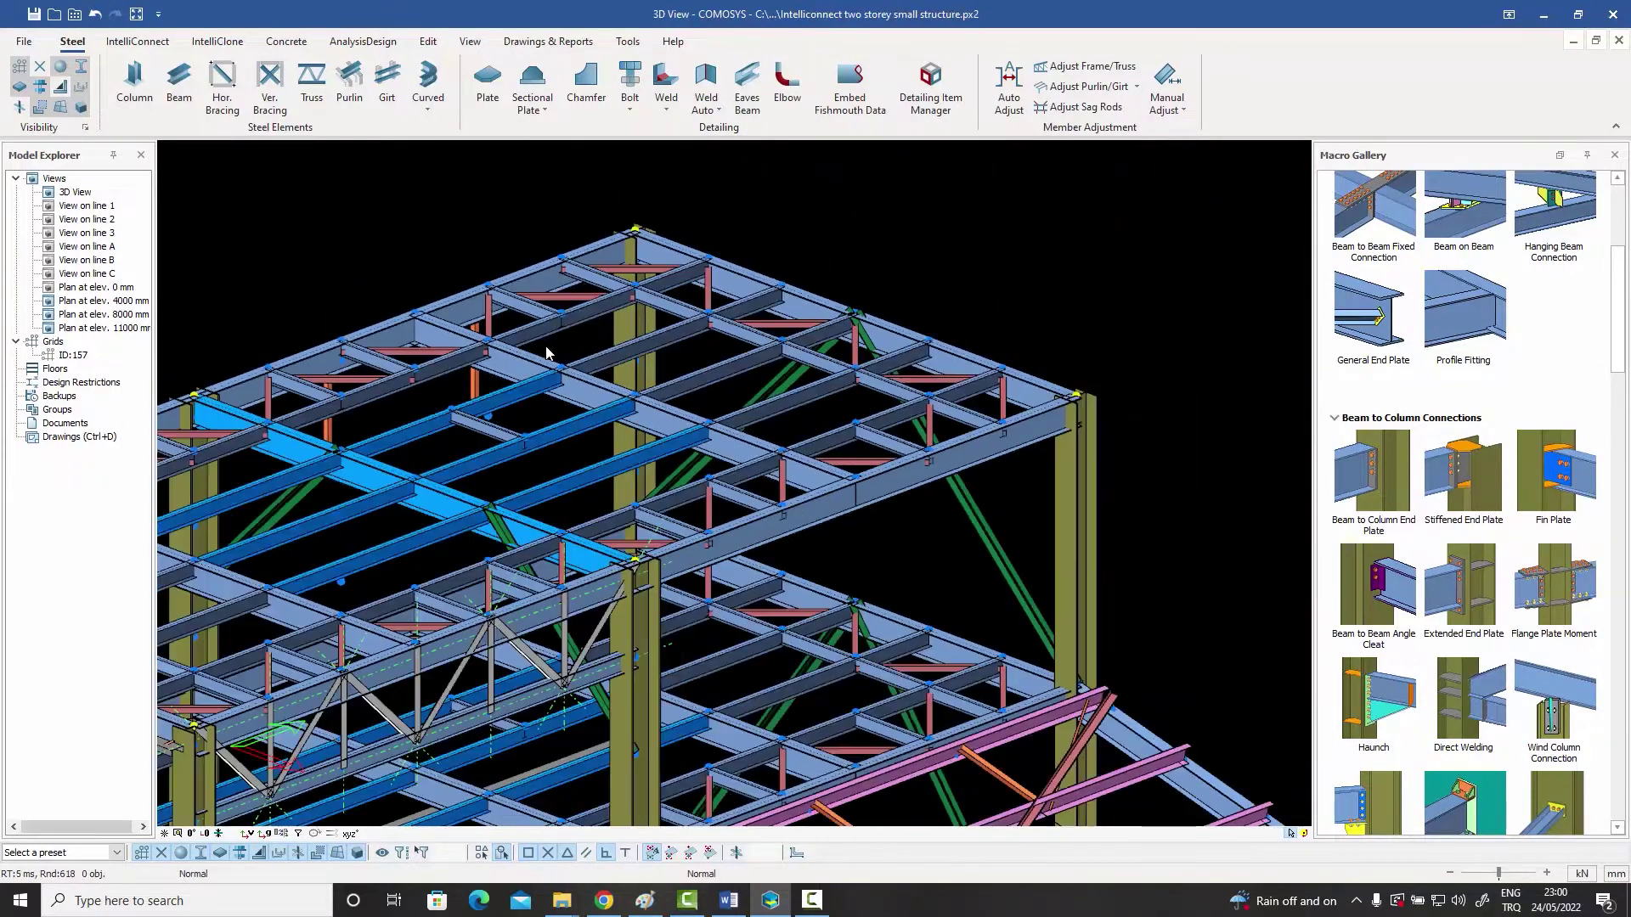
pyautogui.moveTo(547, 353); pyautogui.dragTo(632, 283, button='middle')
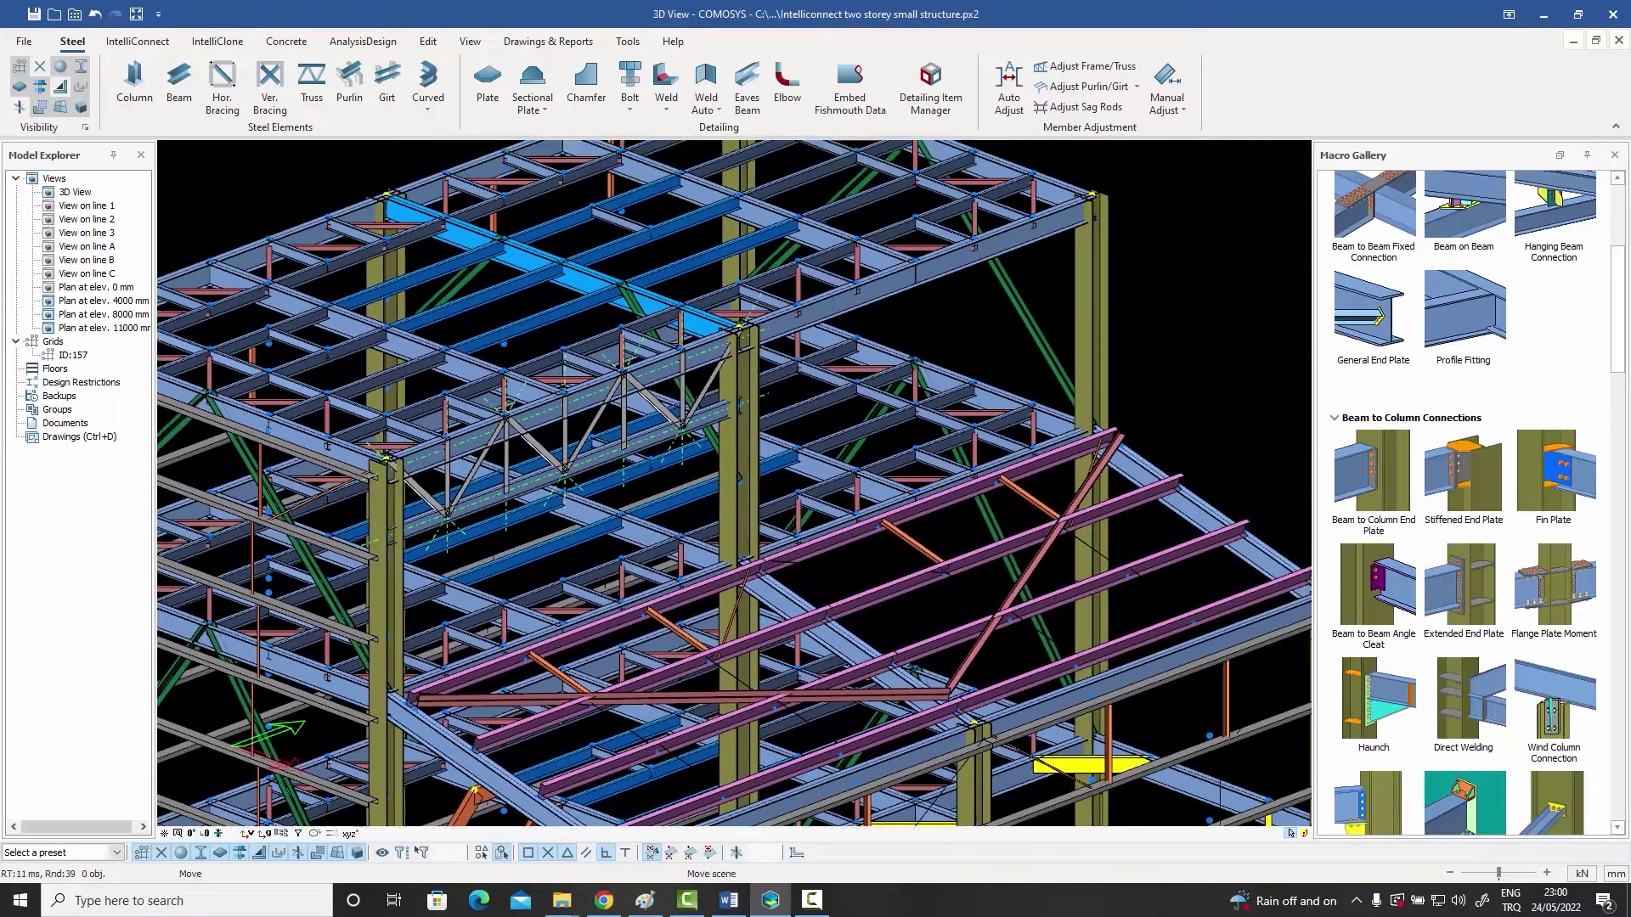
pyautogui.scroll(-10, 912, 438)
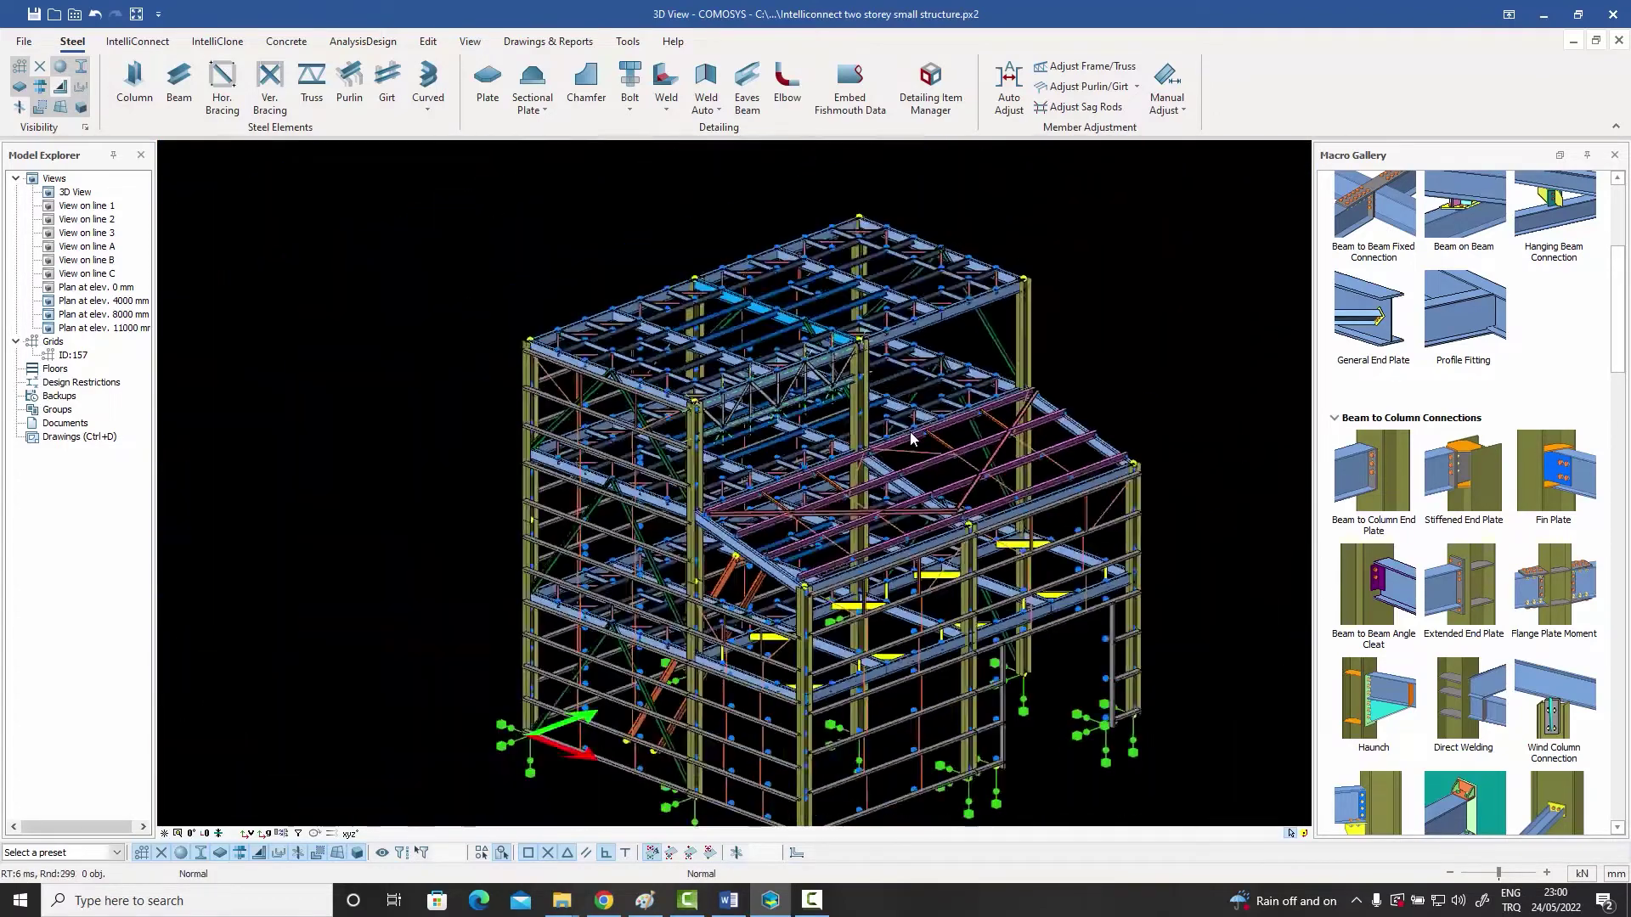
pyautogui.scroll(5, 858, 450)
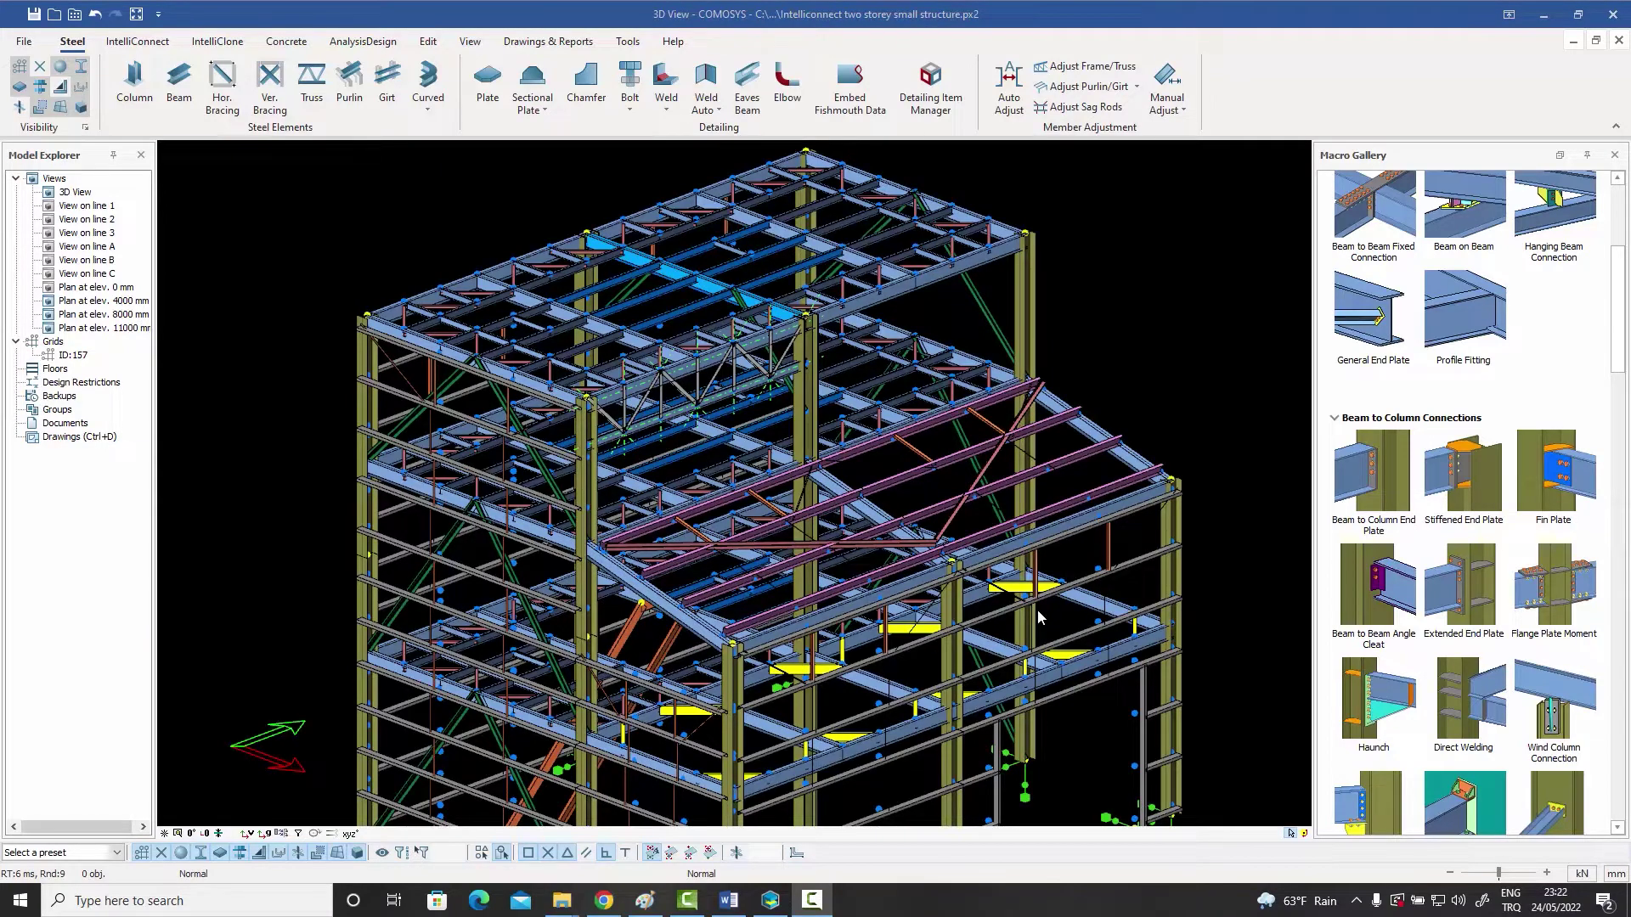
# Zoom in on the two green vertical braces and inspect where they miss the beams
pyautogui.scroll(5, 451, 384)
pyautogui.click(451, 383)
pyautogui.click(605, 396)
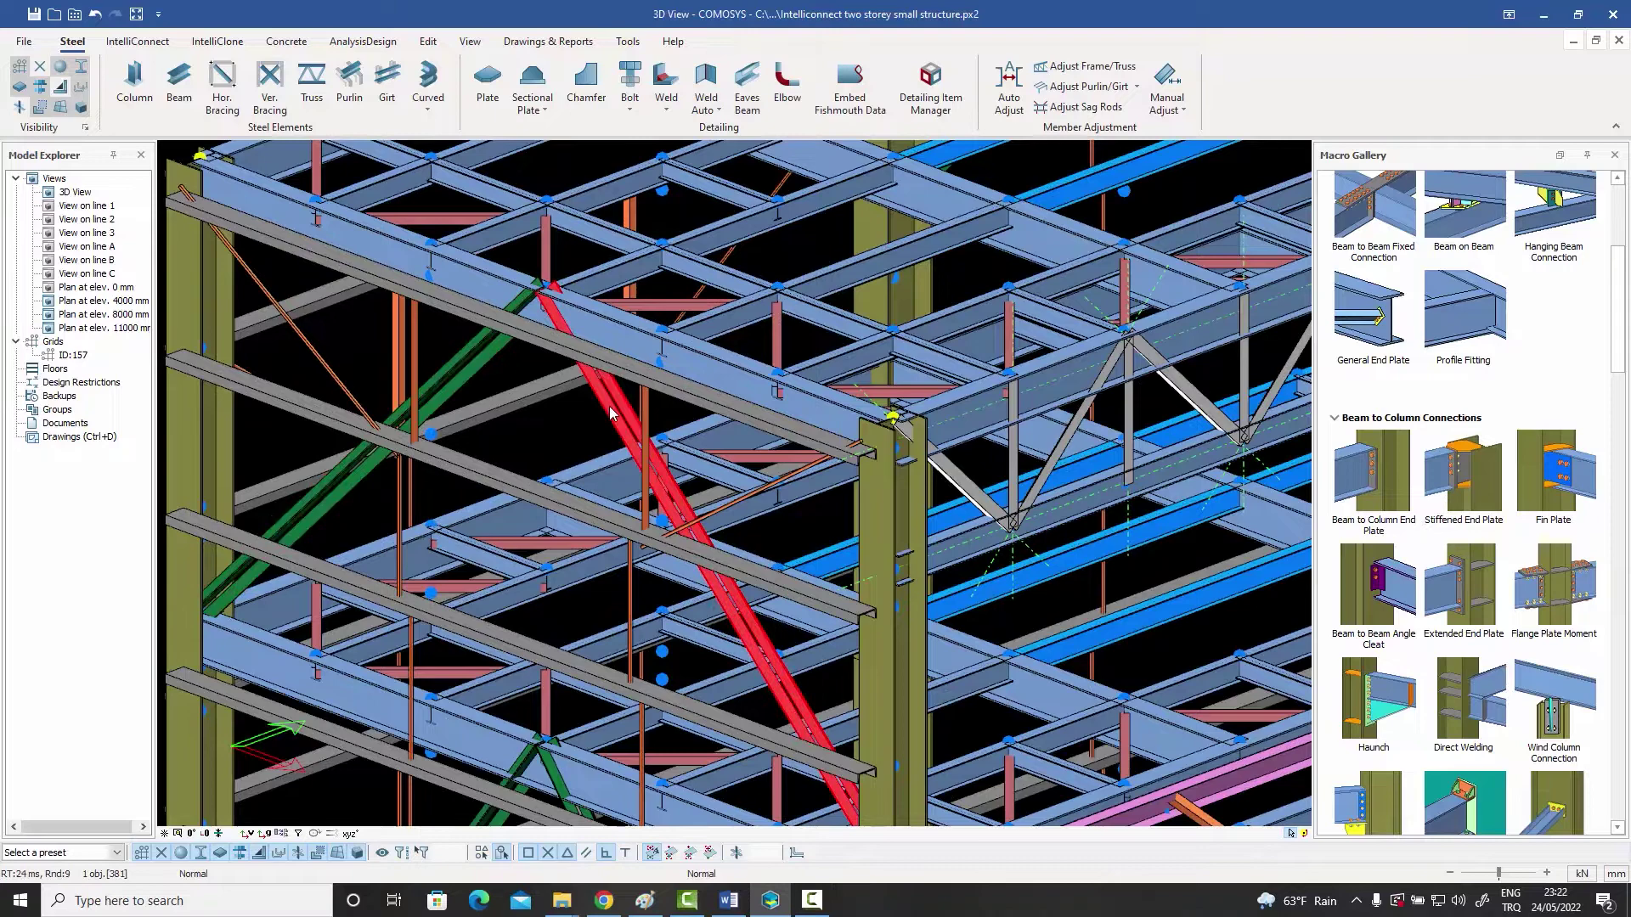
pyautogui.moveTo(544, 301); pyautogui.dragTo(561, 370, button='middle')
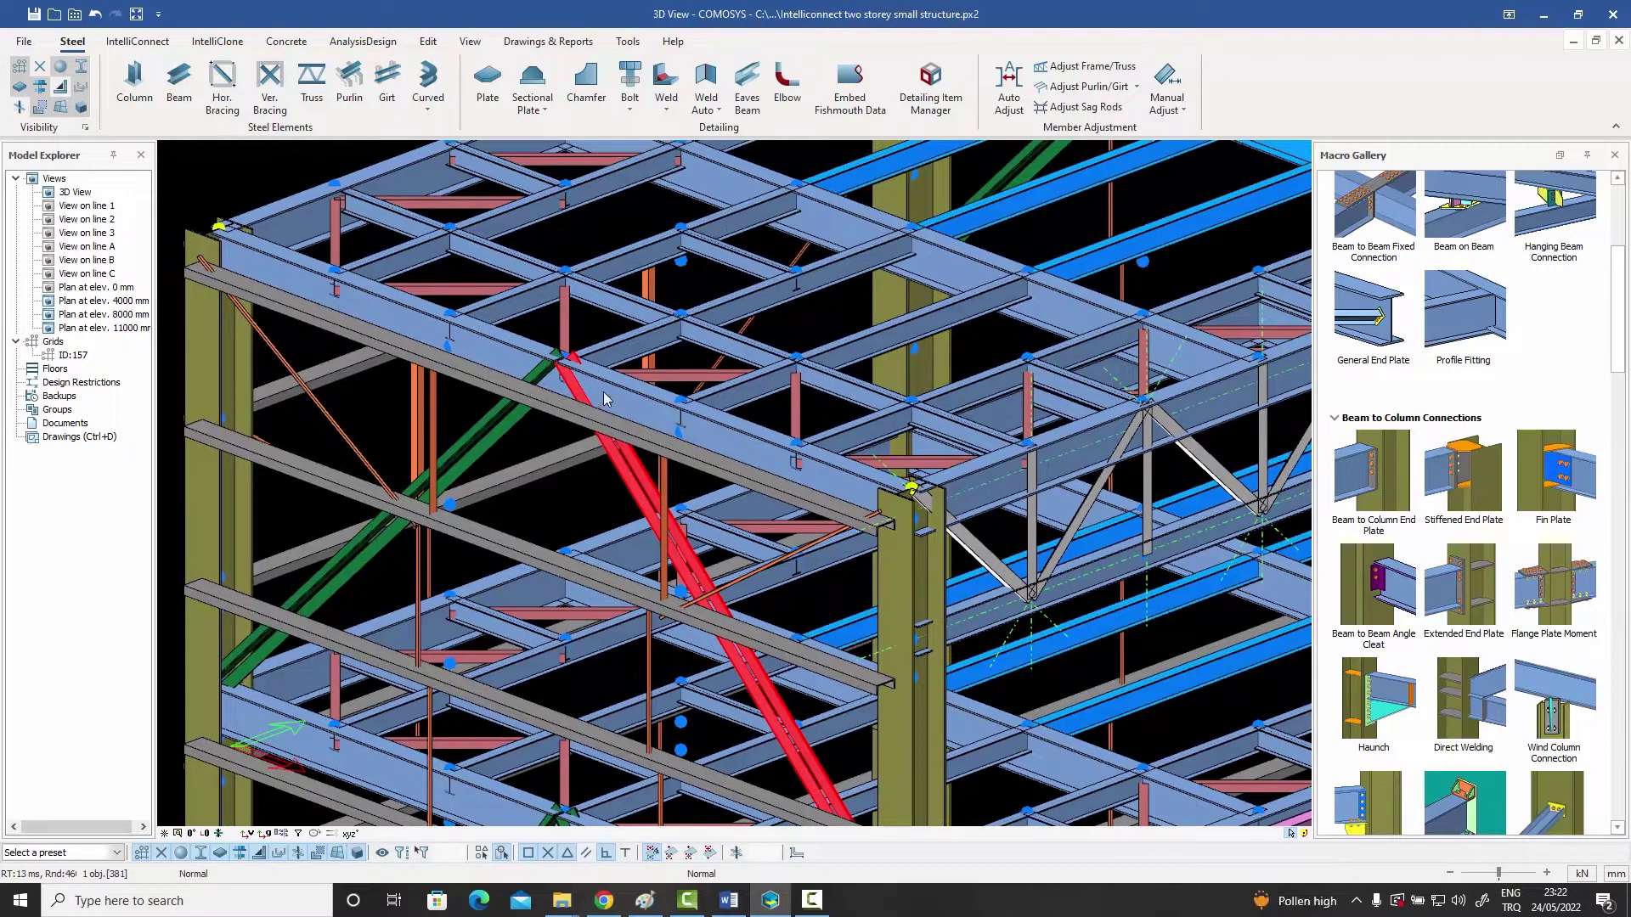
pyautogui.scroll(5, 578, 378)
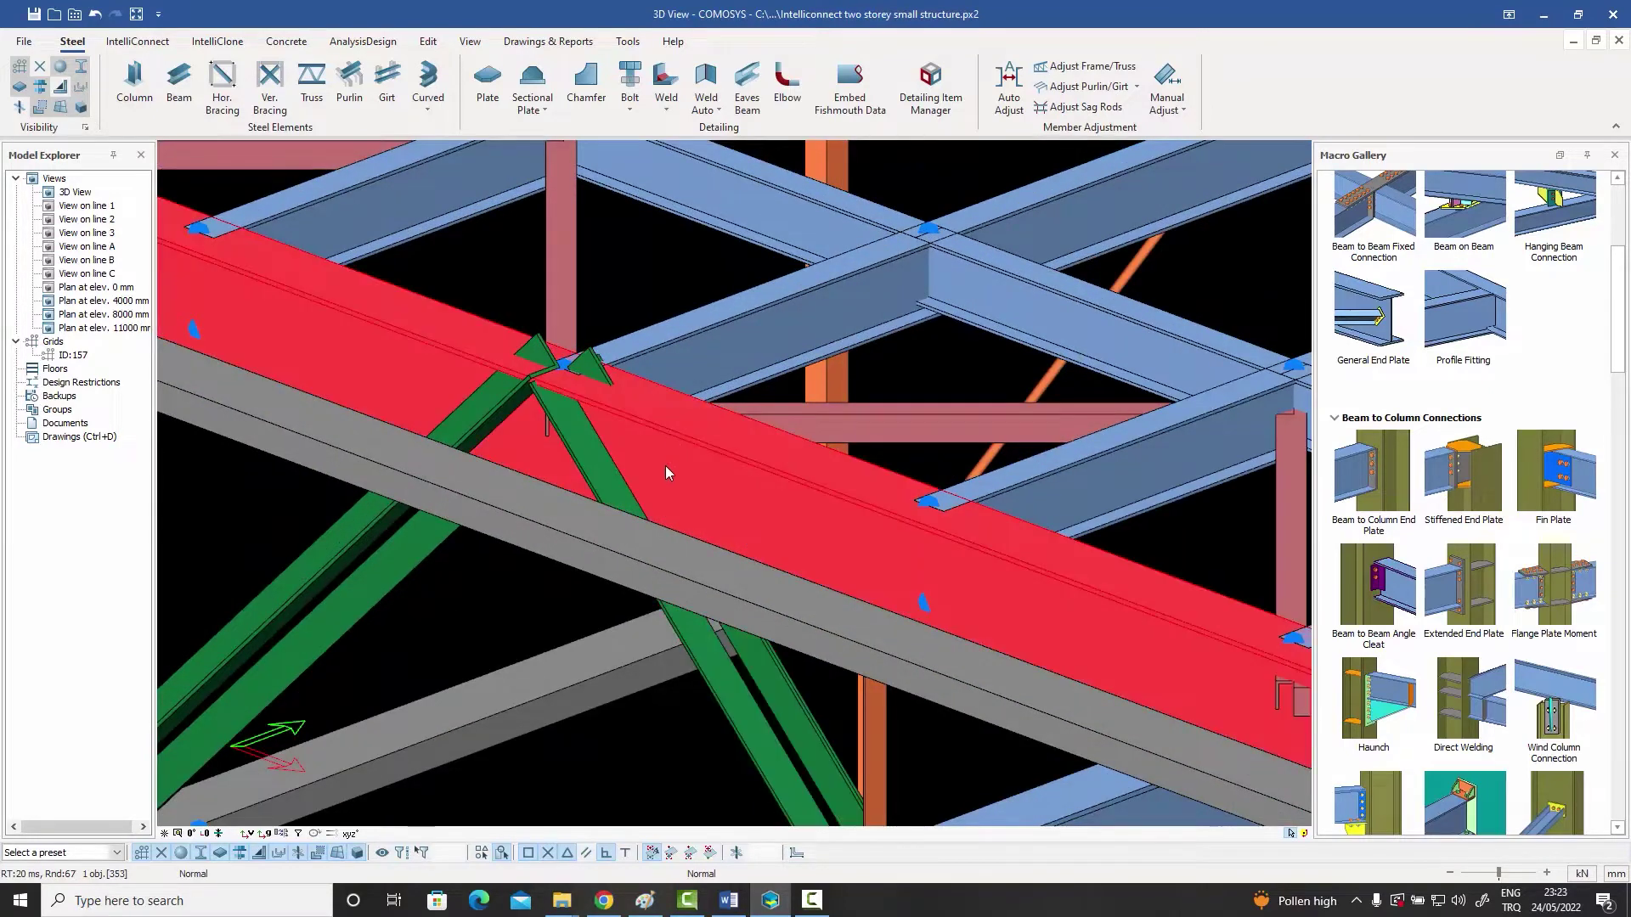
pyautogui.scroll(-4, 665, 479)
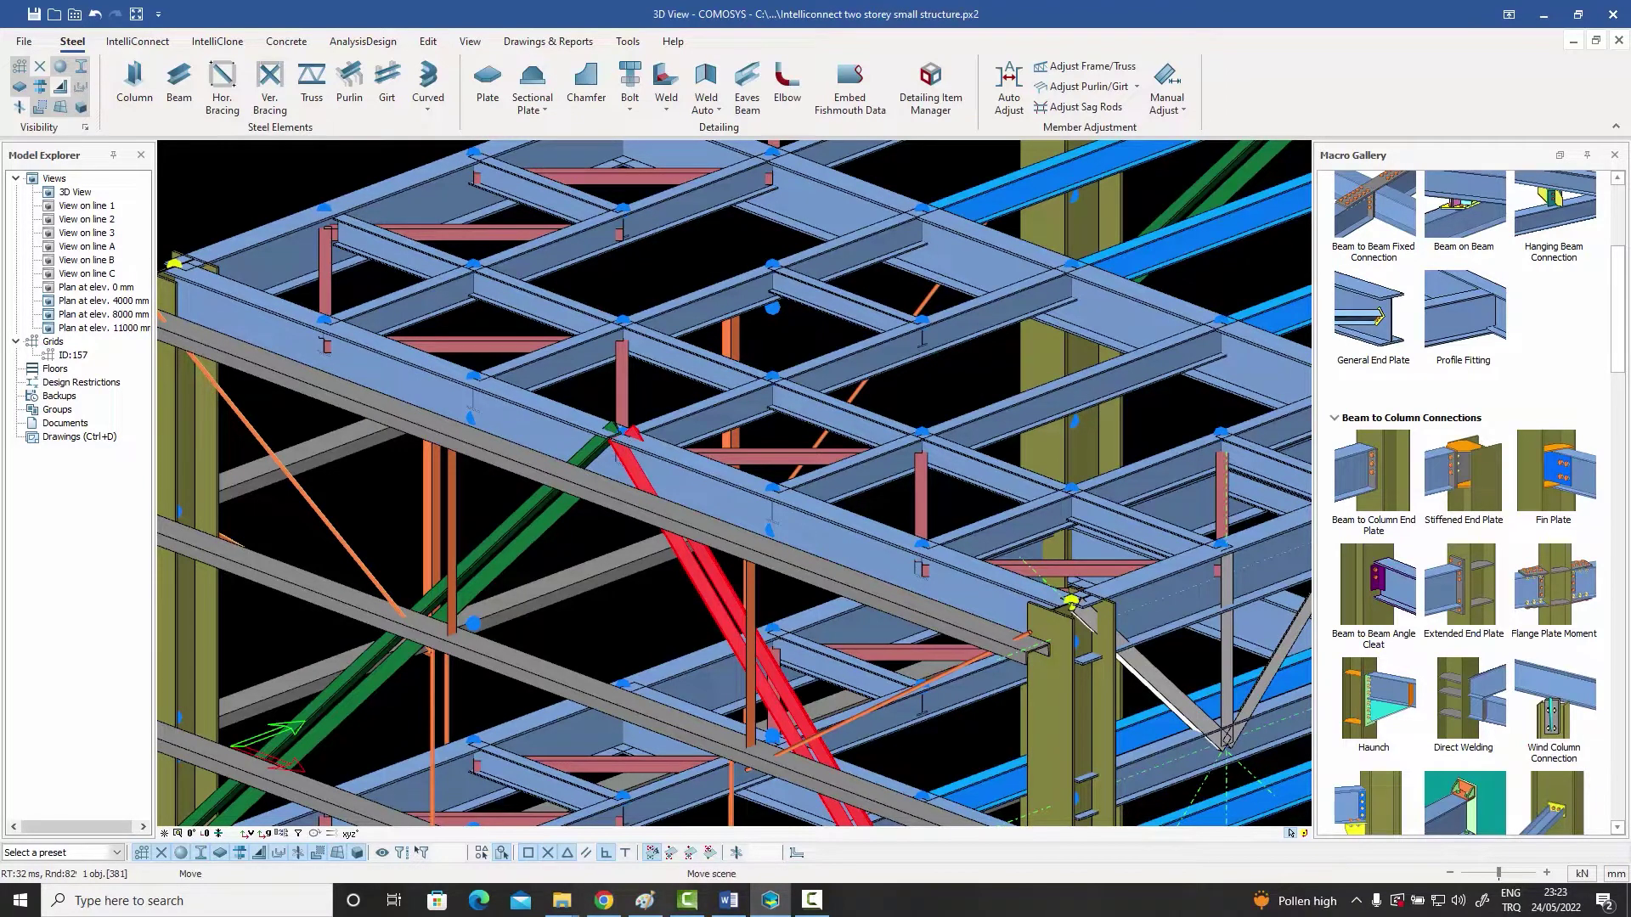
pyautogui.moveTo(640, 452); pyautogui.dragTo(661, 397, button='middle')
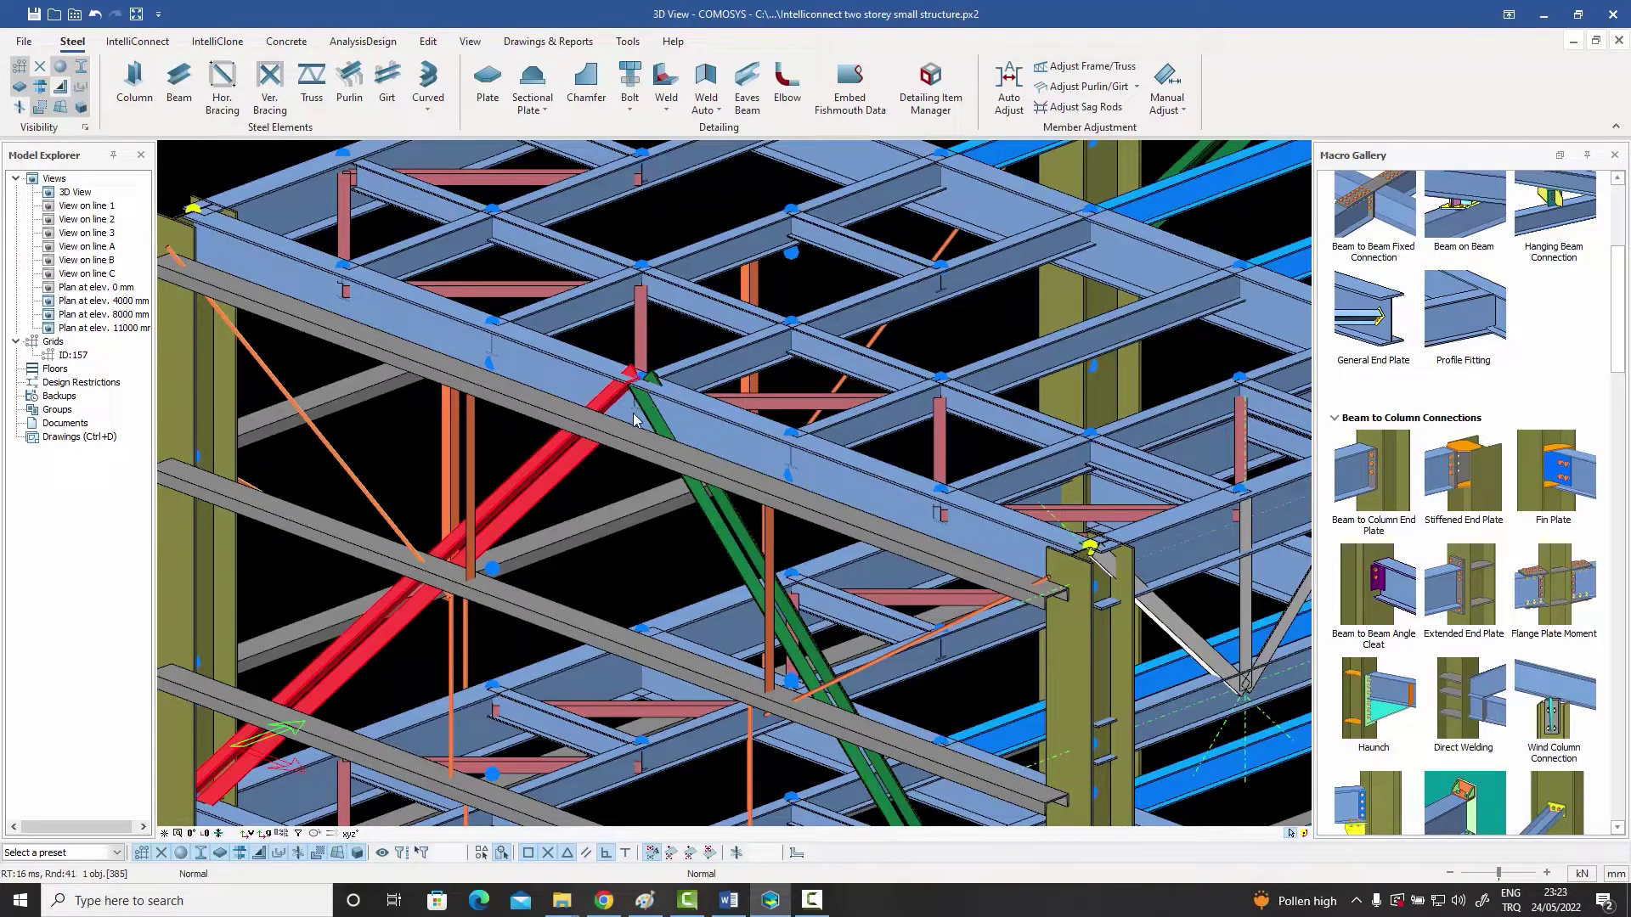
# Zoom out to the full two-storey frame and window-select the entire structure
pyautogui.scroll(-2, 661, 419)
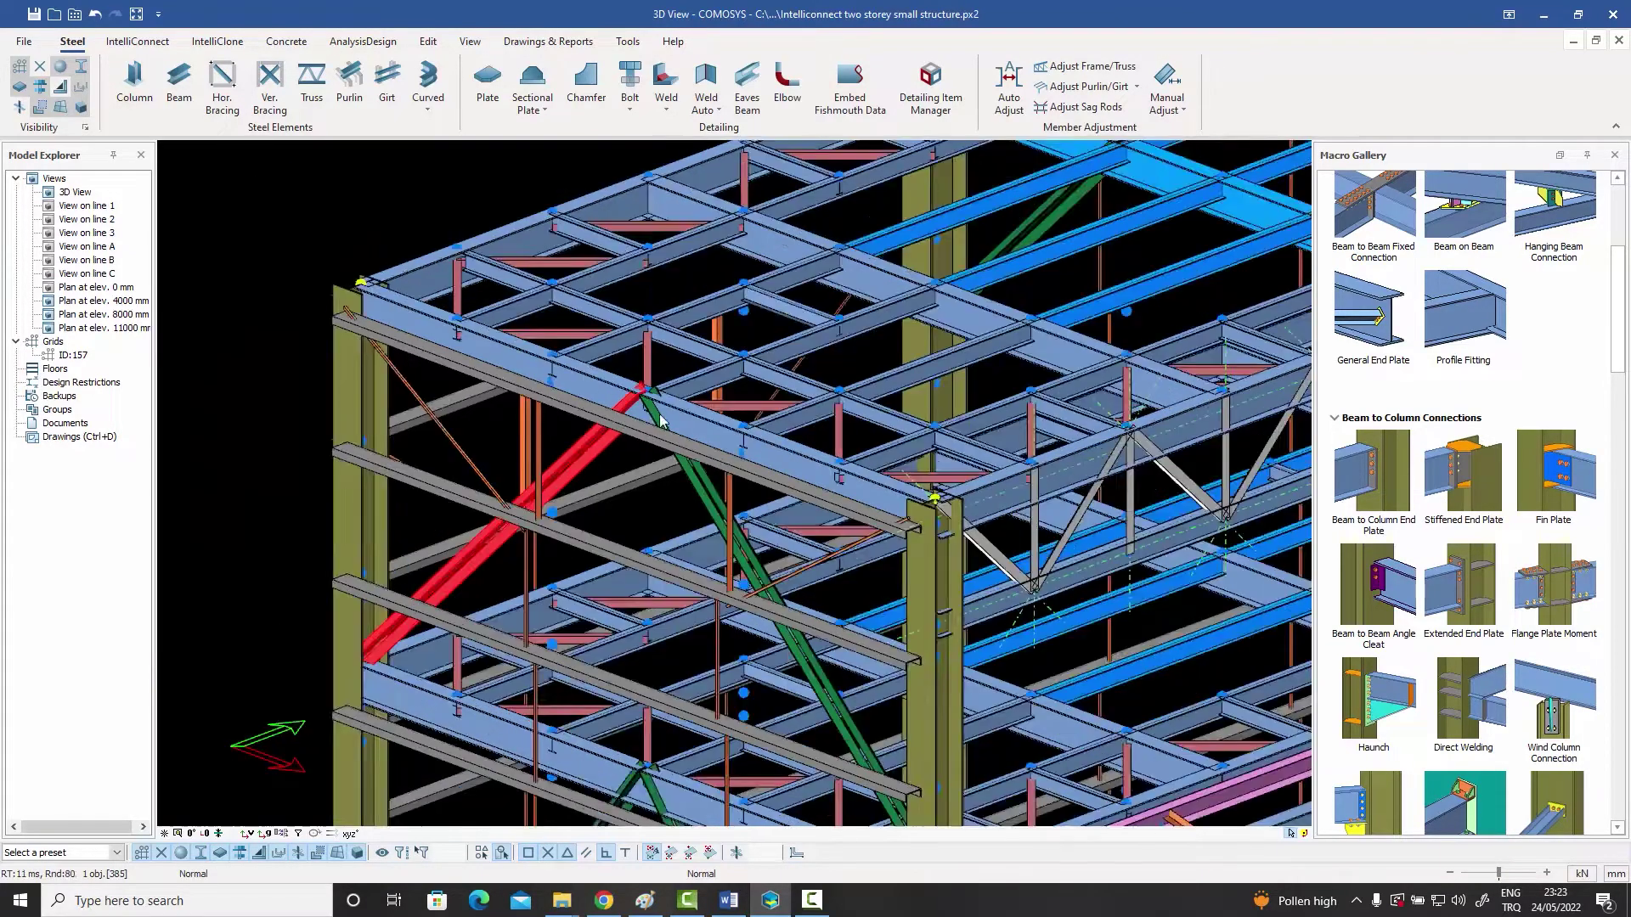
pyautogui.scroll(4, 639, 462)
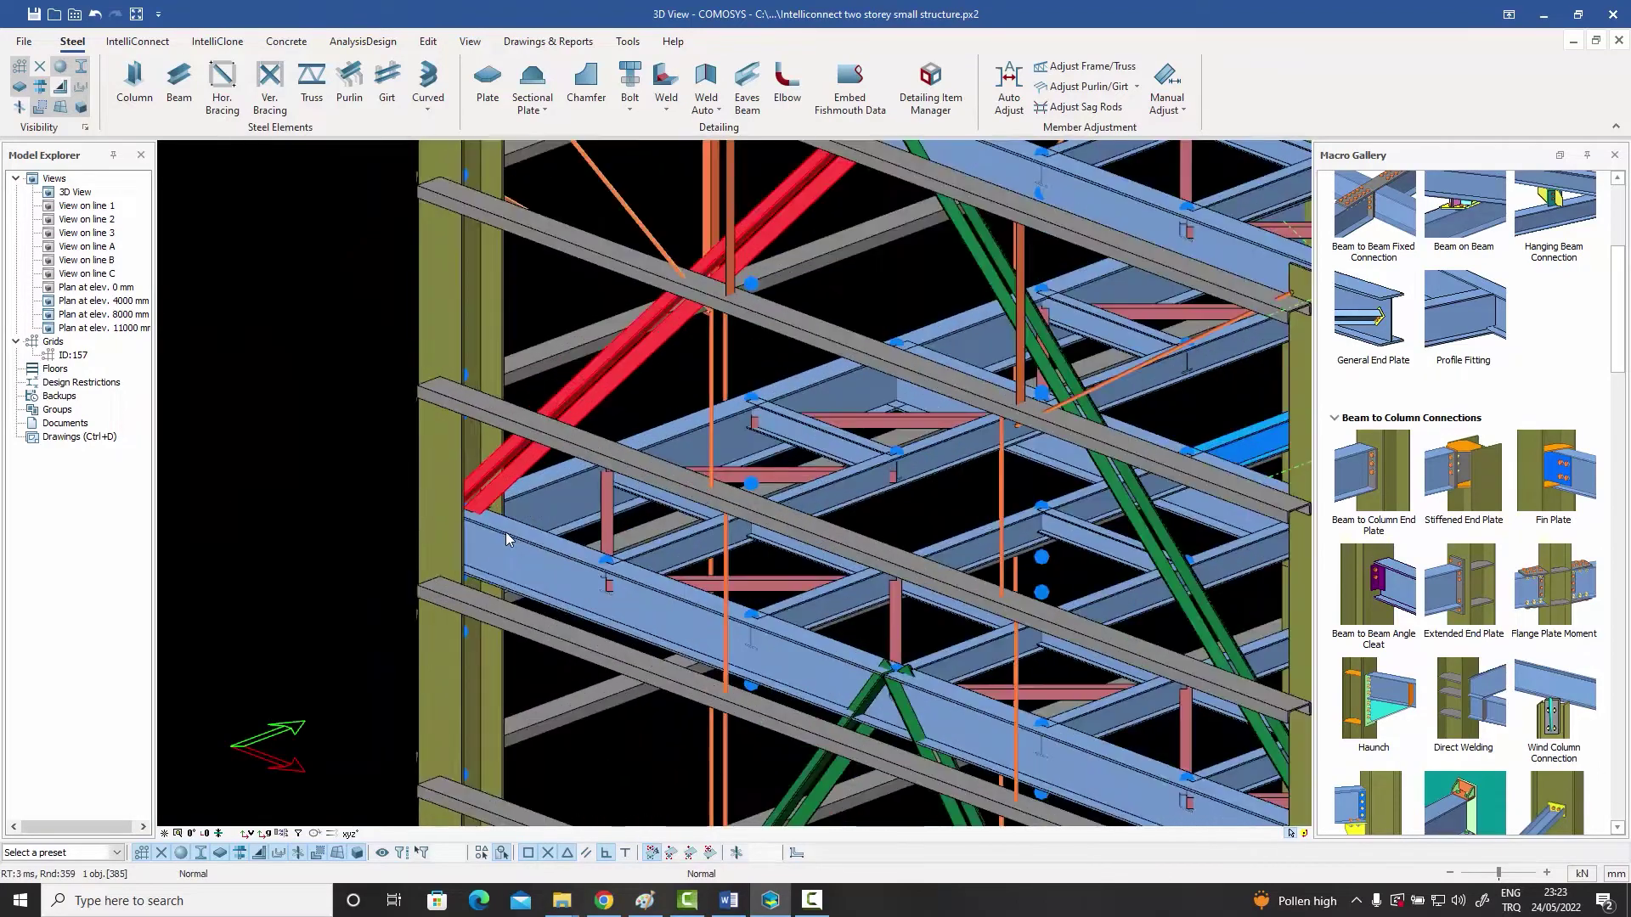
pyautogui.scroll(2, 507, 539)
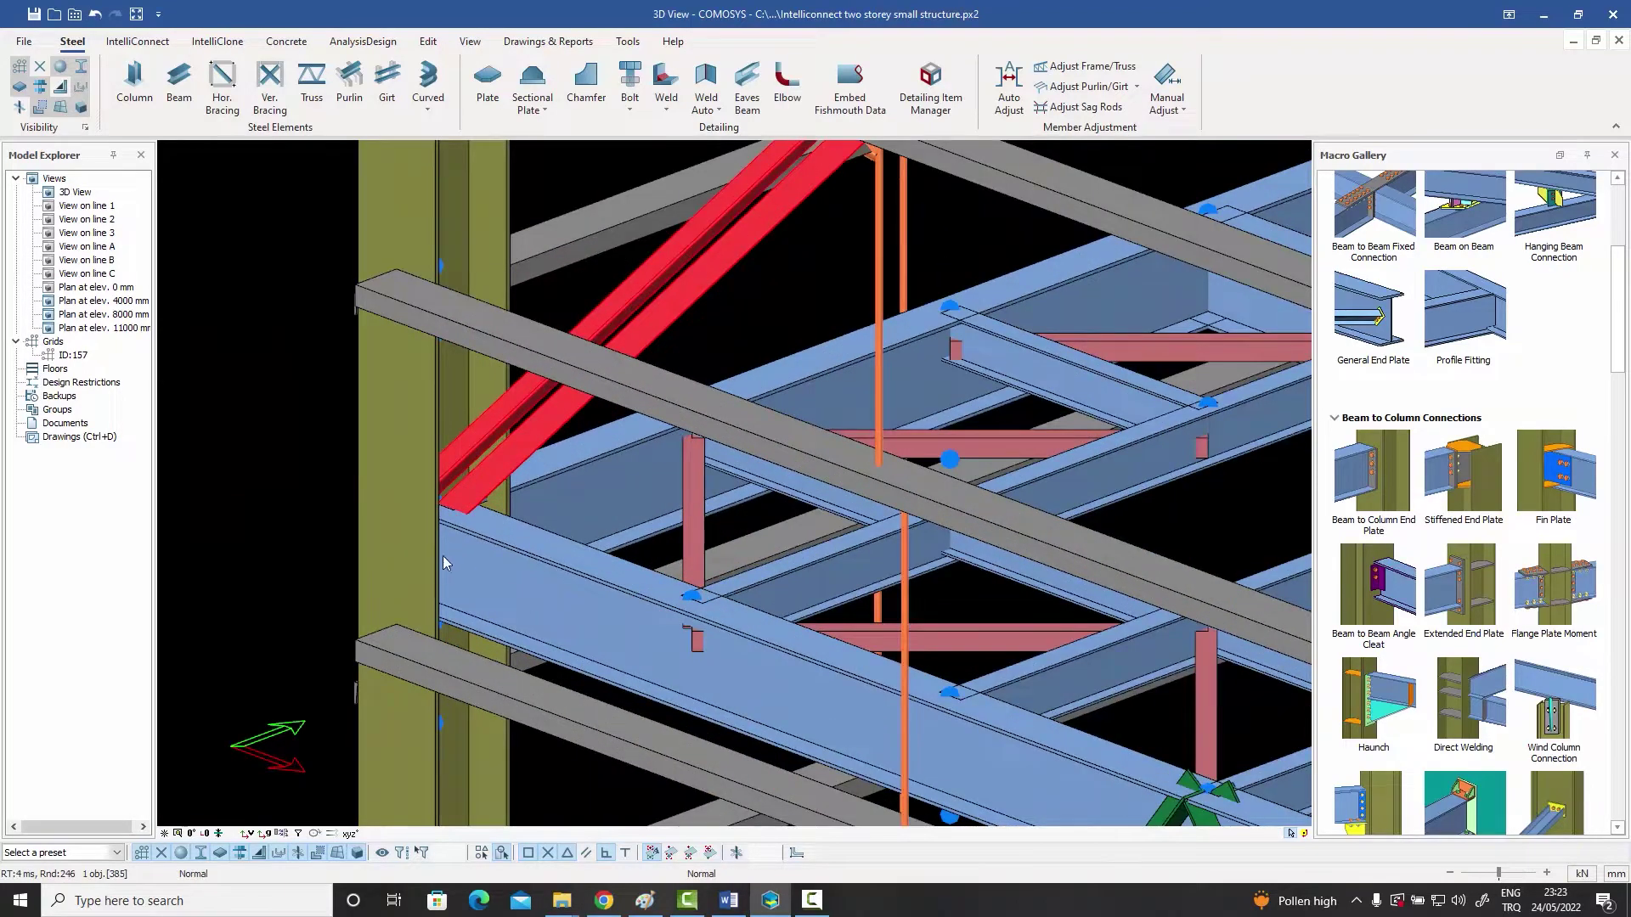
pyautogui.scroll(-6, 466, 554)
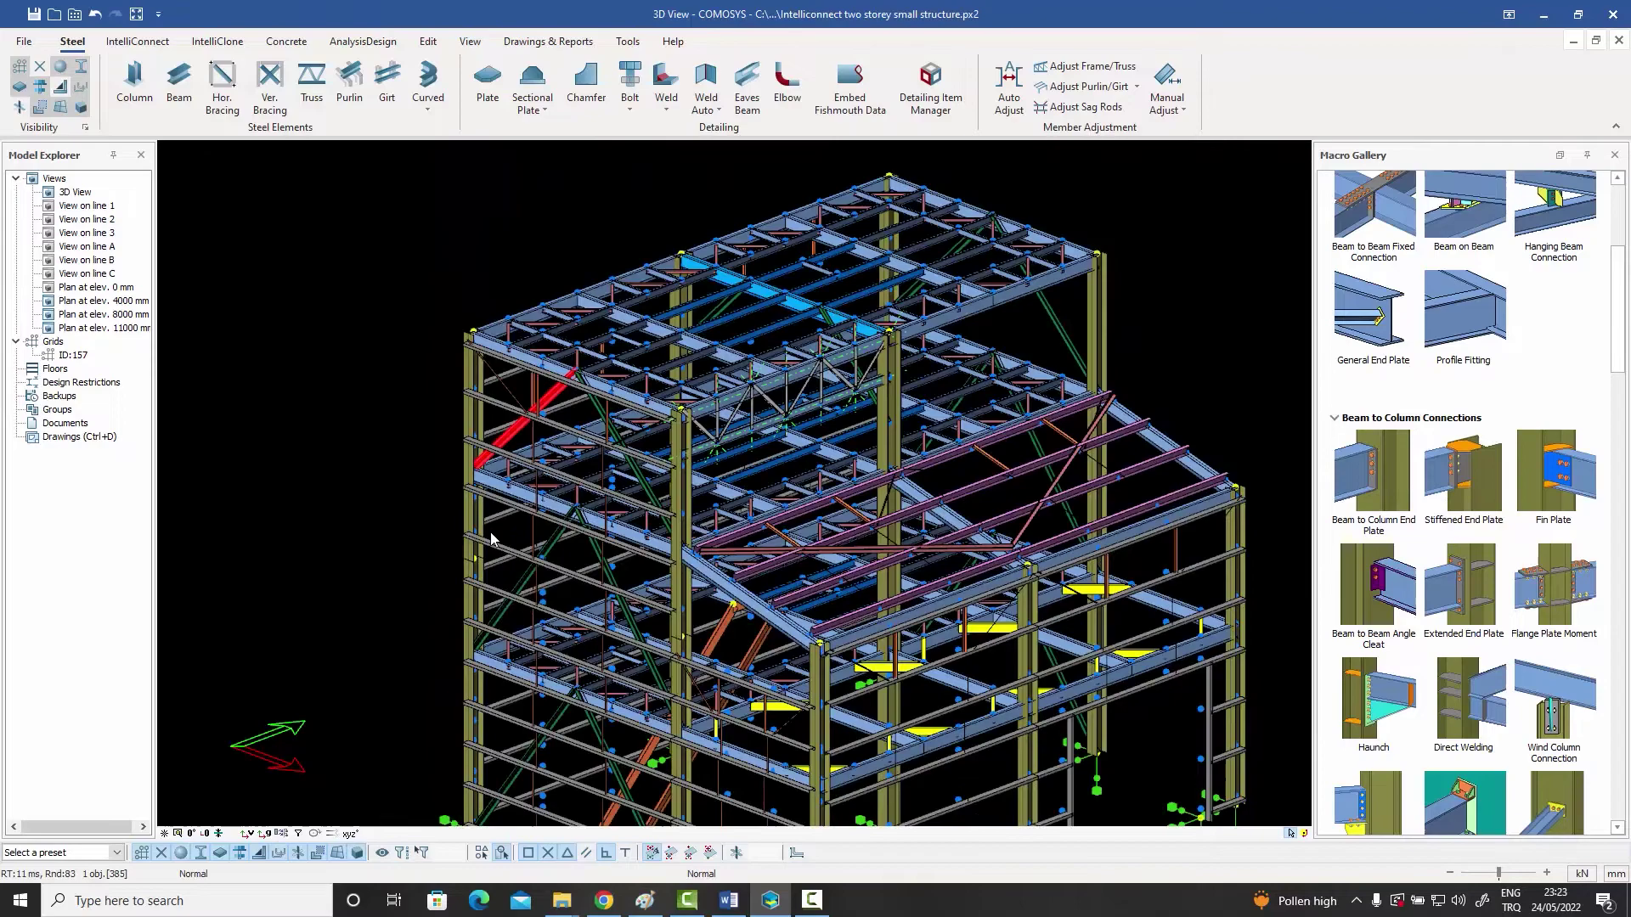
pyautogui.scroll(3, 546, 565)
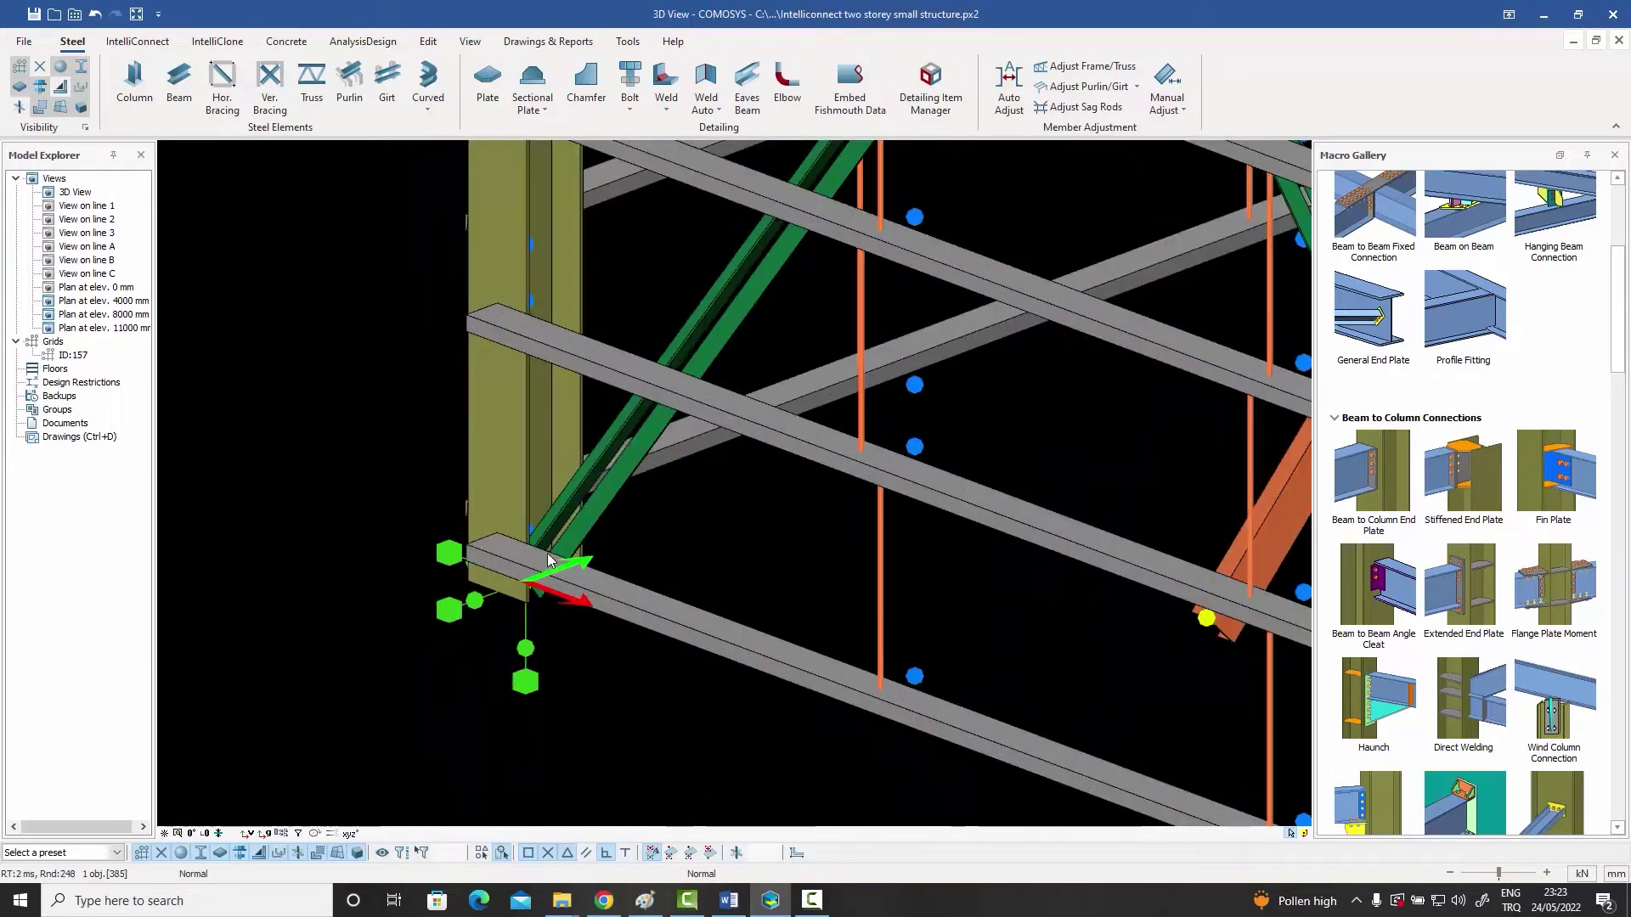
pyautogui.scroll(-2, 546, 561)
pyautogui.scroll(-3, 546, 563)
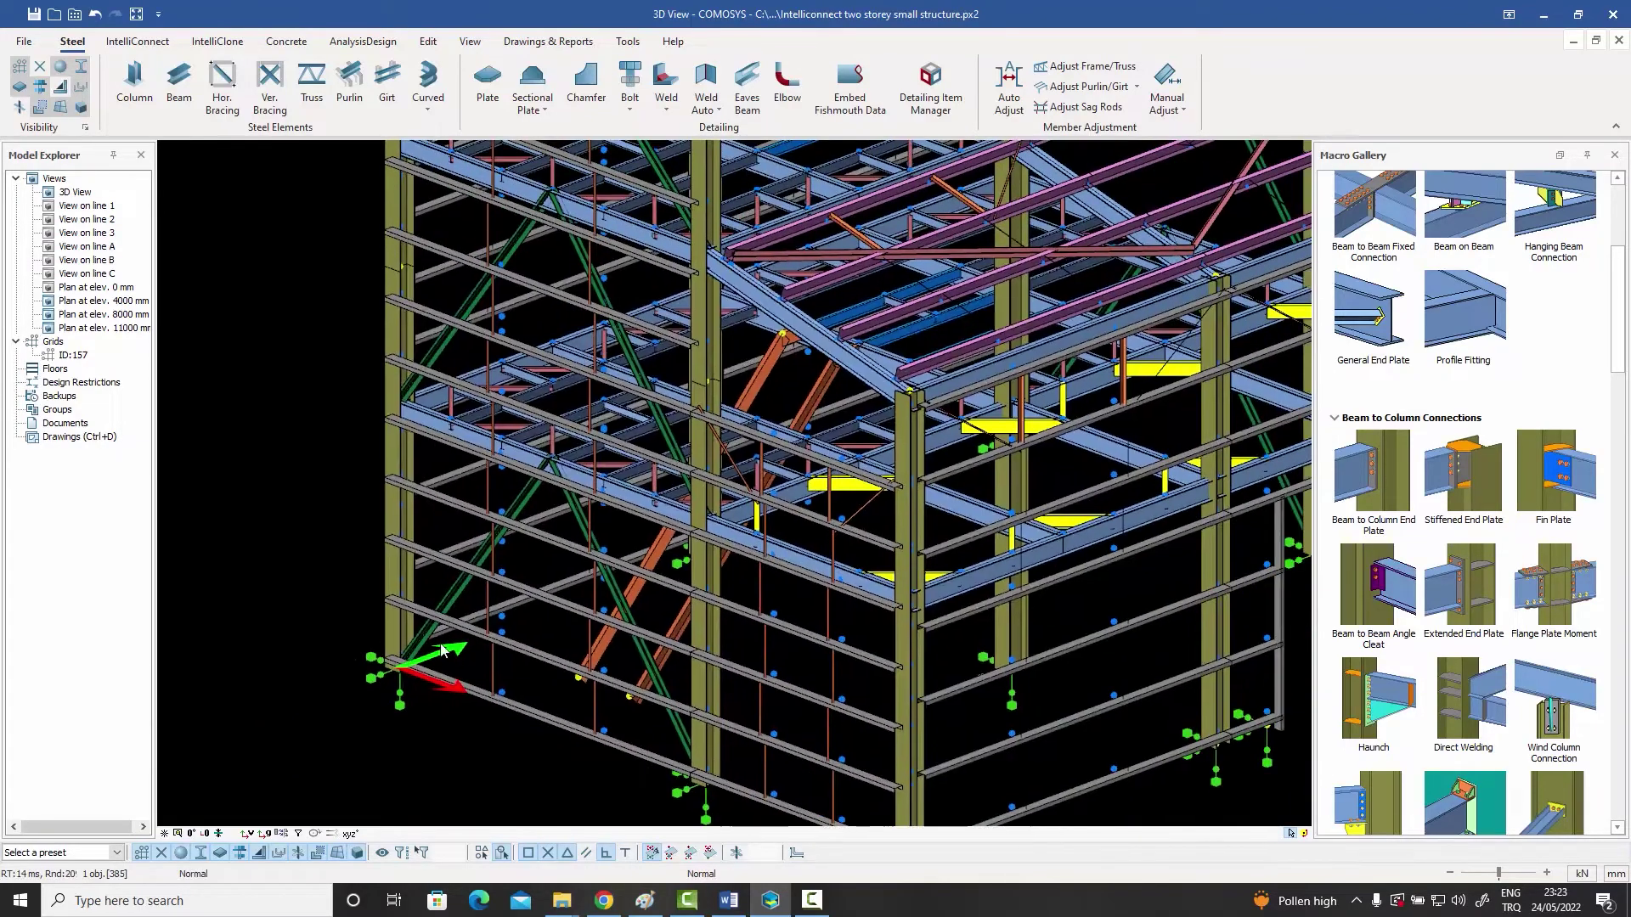
pyautogui.scroll(-1, 463, 676)
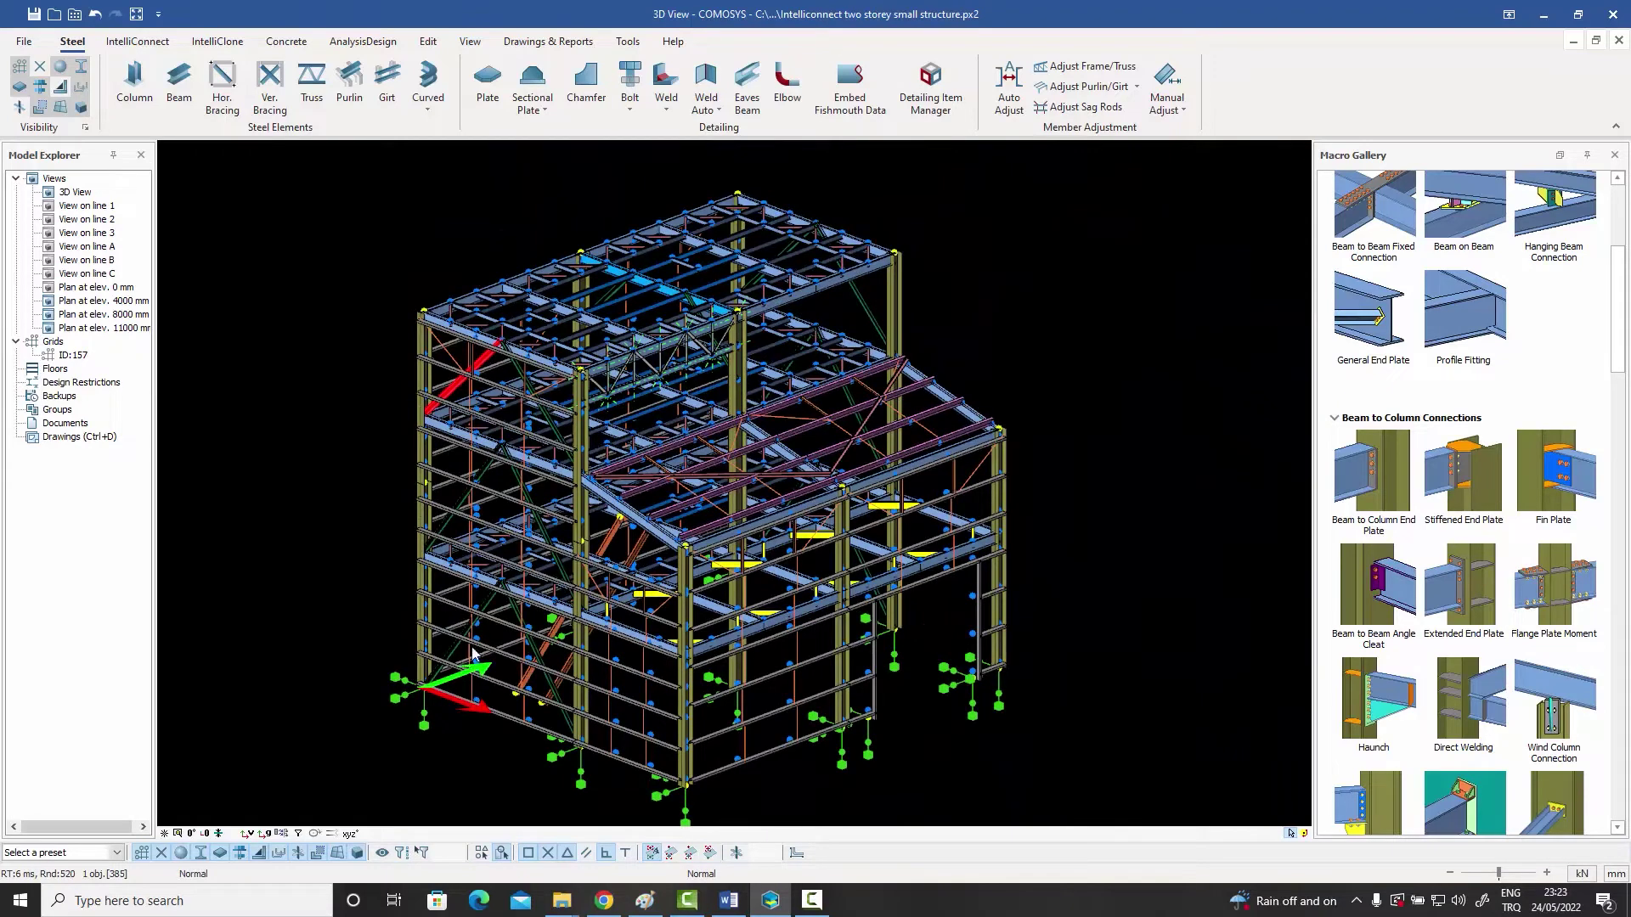
pyautogui.scroll(-1, 470, 663)
pyautogui.scroll(1, 399, 556)
pyautogui.scroll(-1, 410, 556)
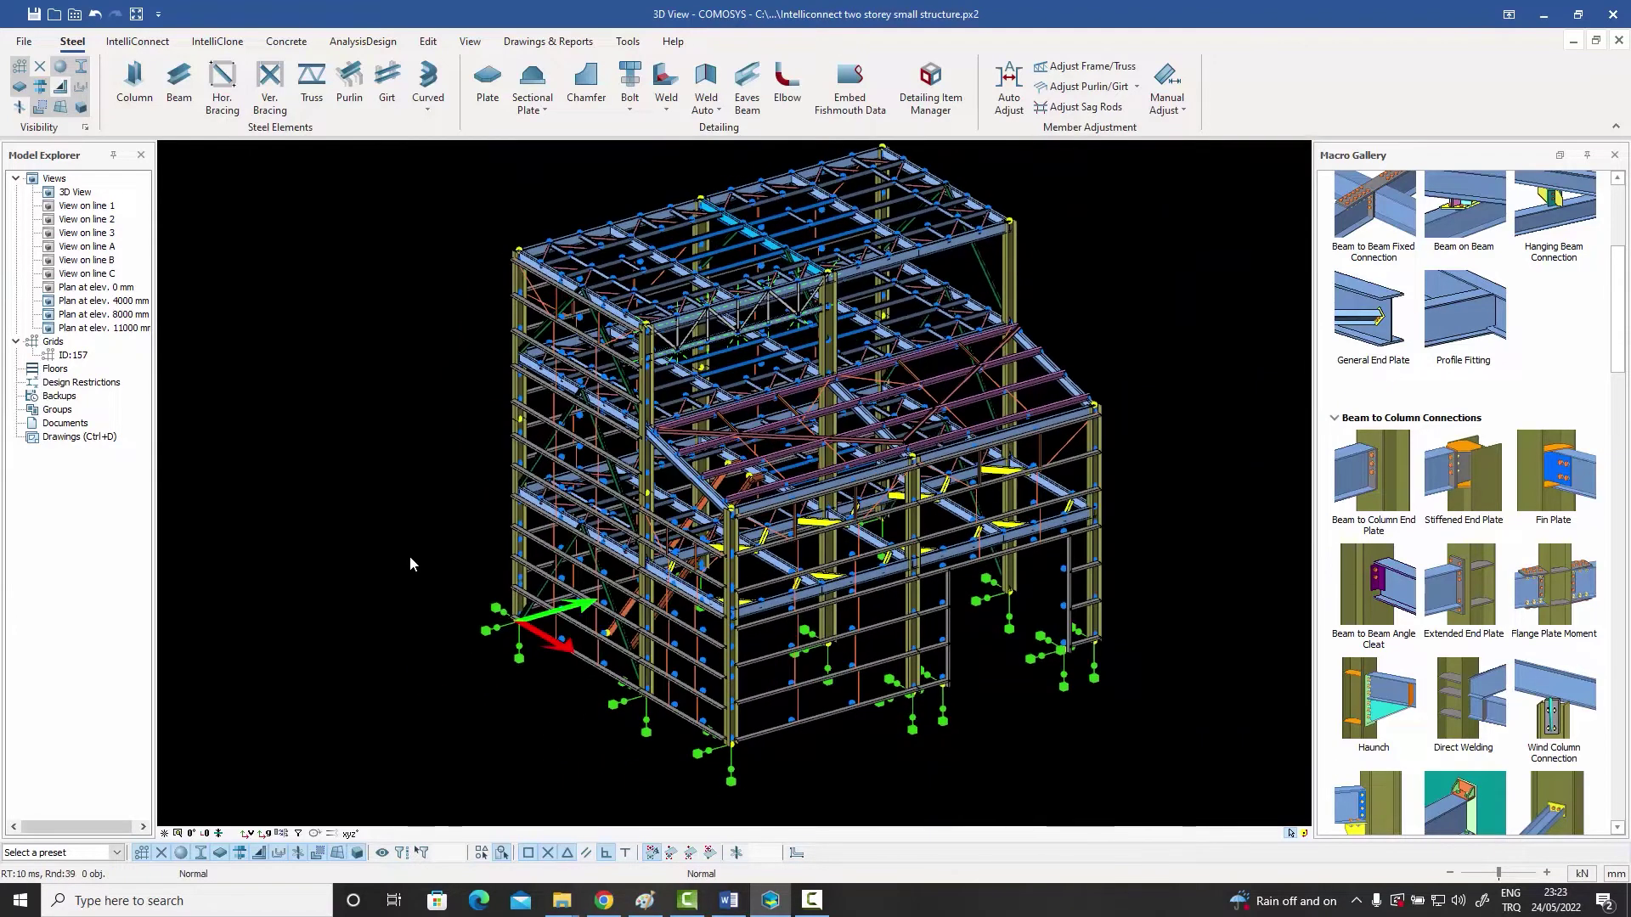
pyautogui.scroll(1, 416, 565)
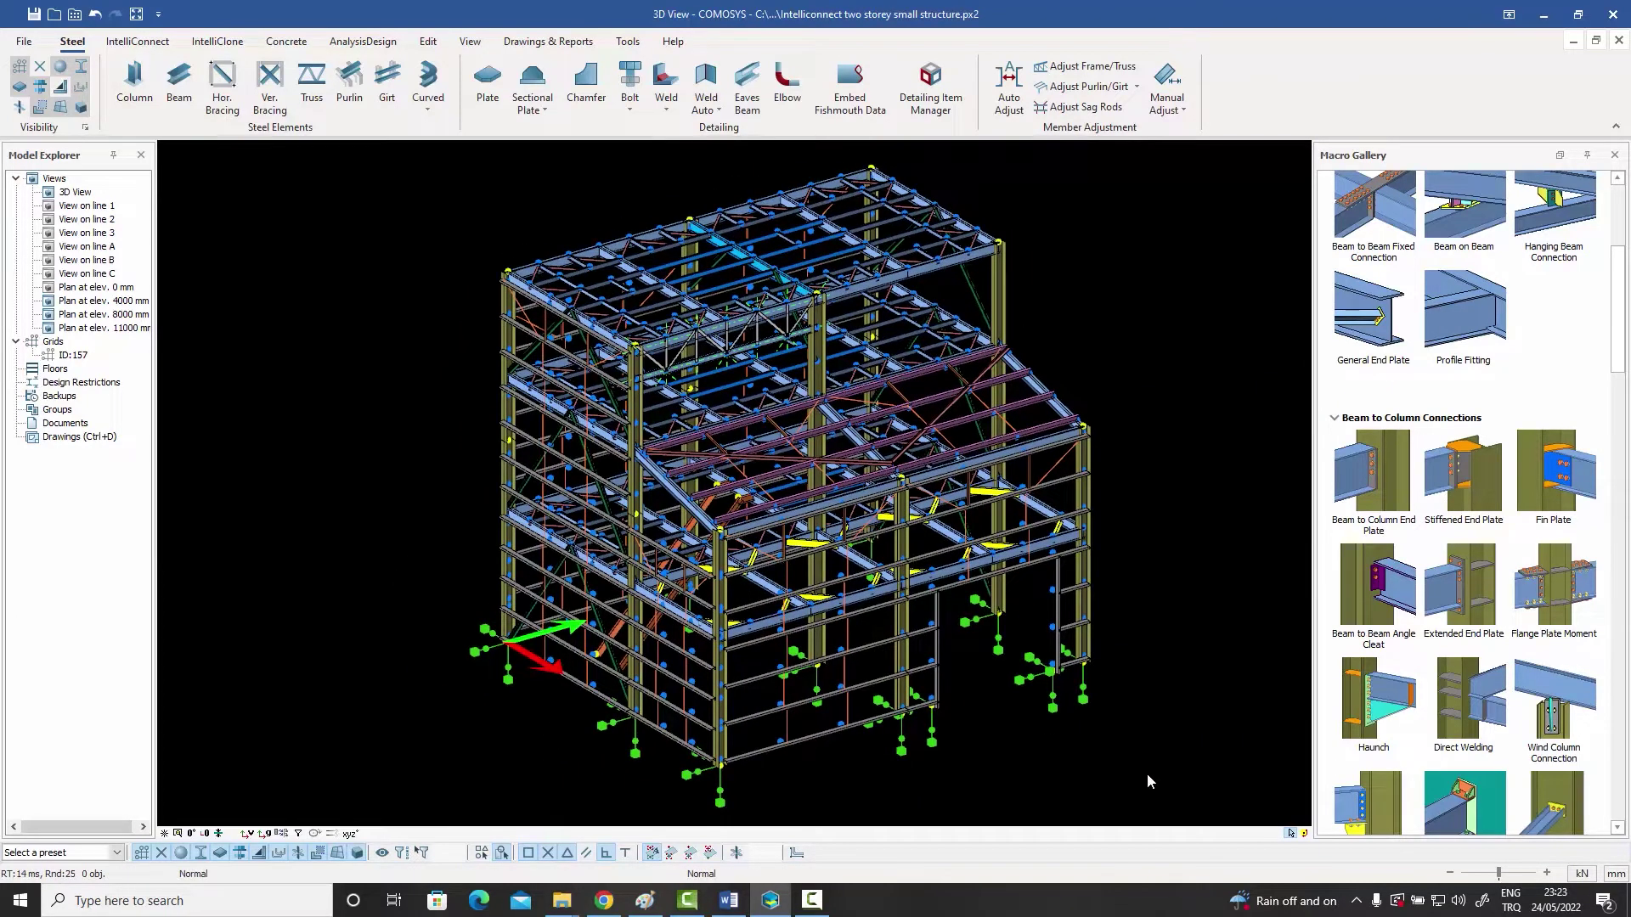
pyautogui.moveTo(1148, 782); pyautogui.dragTo(408, 175)
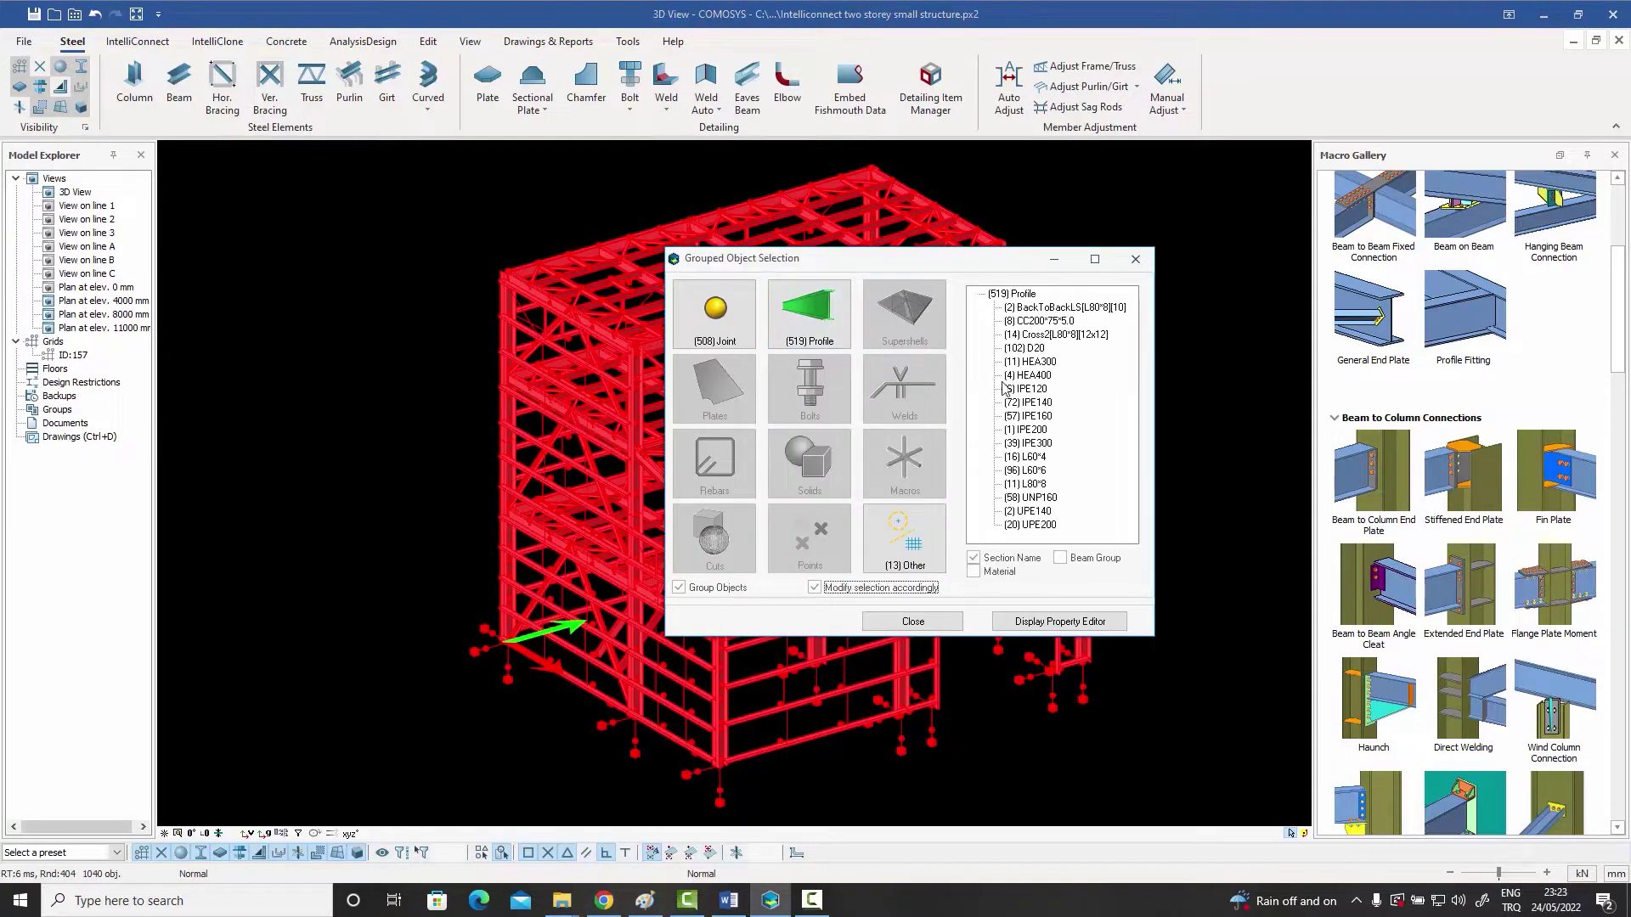
# Filter the selection by Beam Group down to the 14 Vertical Brace members
pyautogui.click(1060, 558)
pyautogui.click(1013, 559)
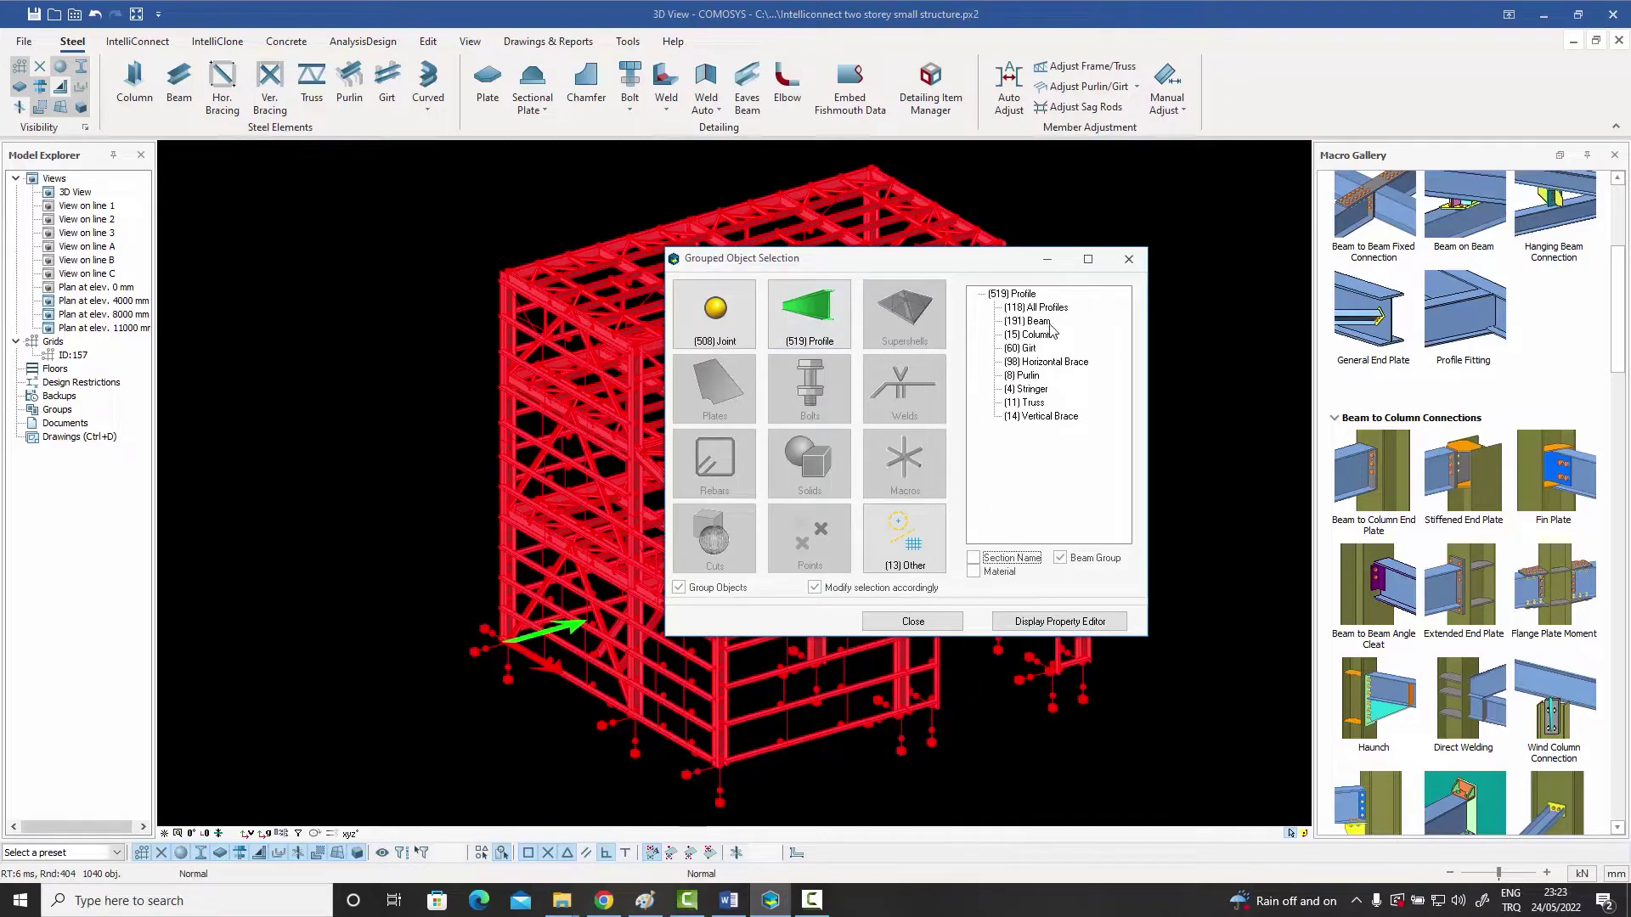
pyautogui.click(1043, 417)
pyautogui.click(1060, 621)
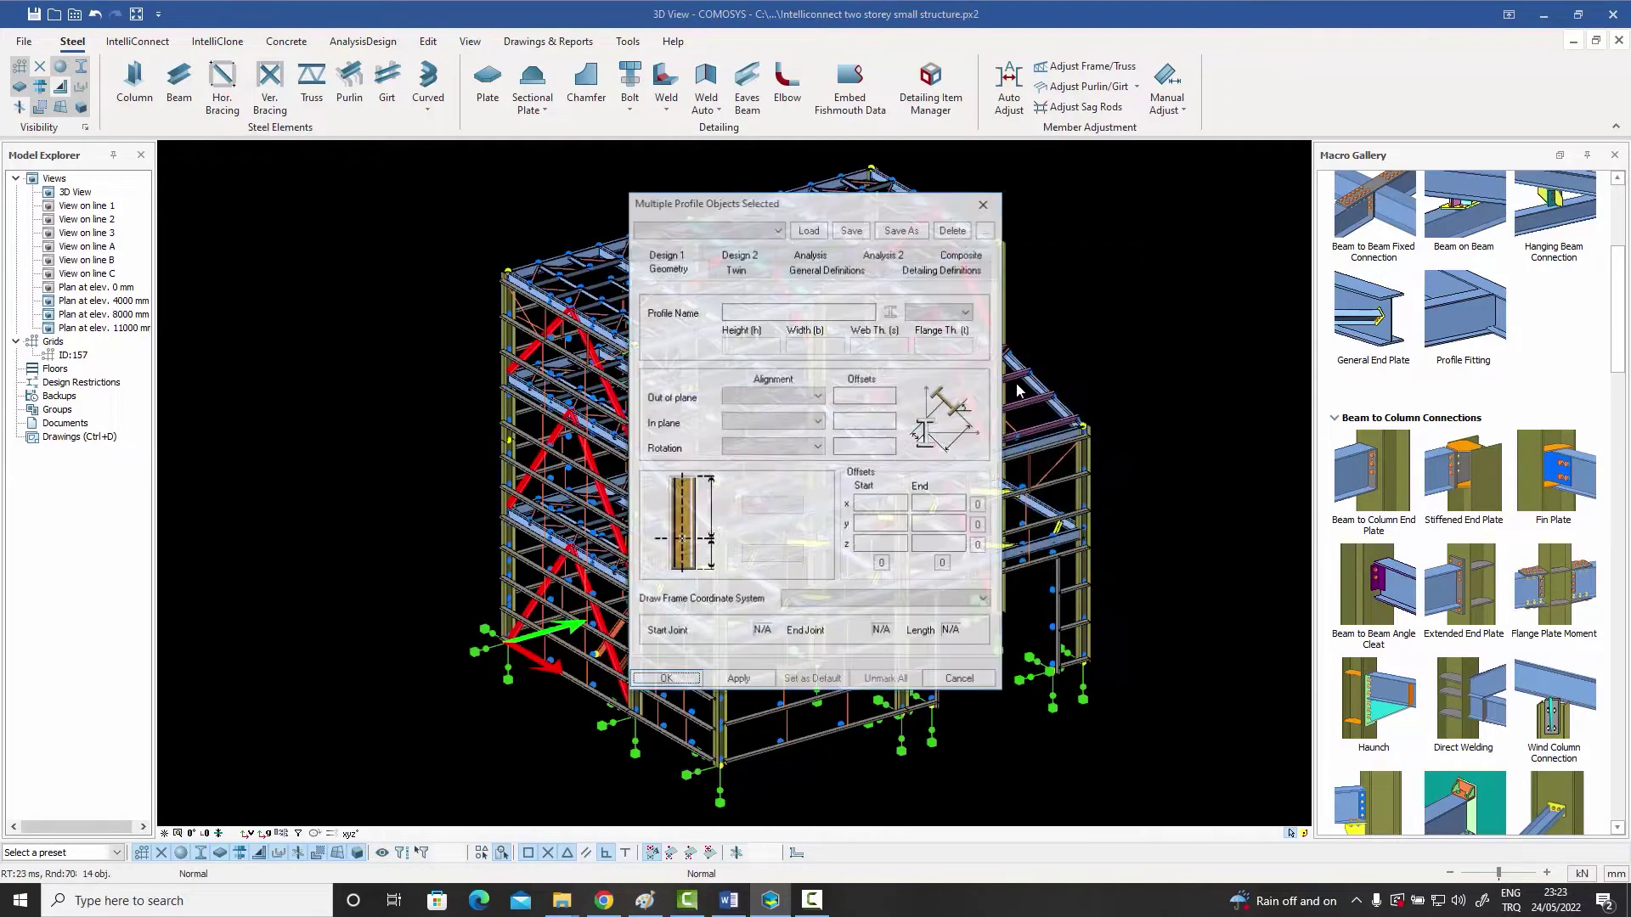
pyautogui.click(991, 191)
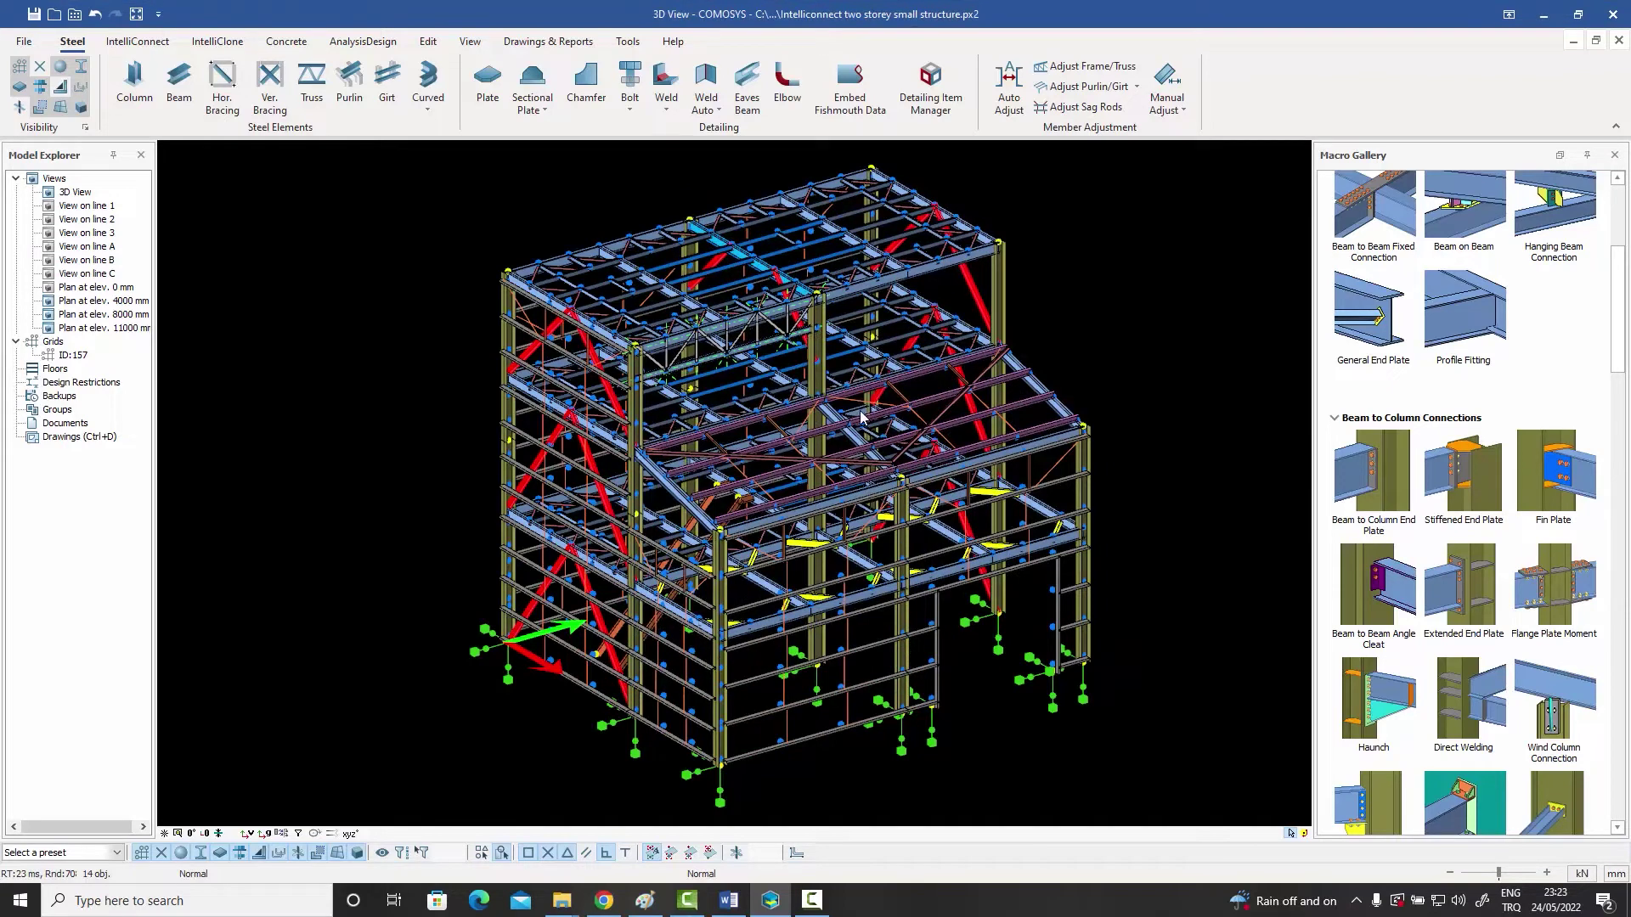
pyautogui.moveTo(863, 416); pyautogui.dragTo(926, 357, button='middle')
# Run Member Adjustment > Auto Adjust on the 14 vertical braces
pyautogui.click(1009, 93)
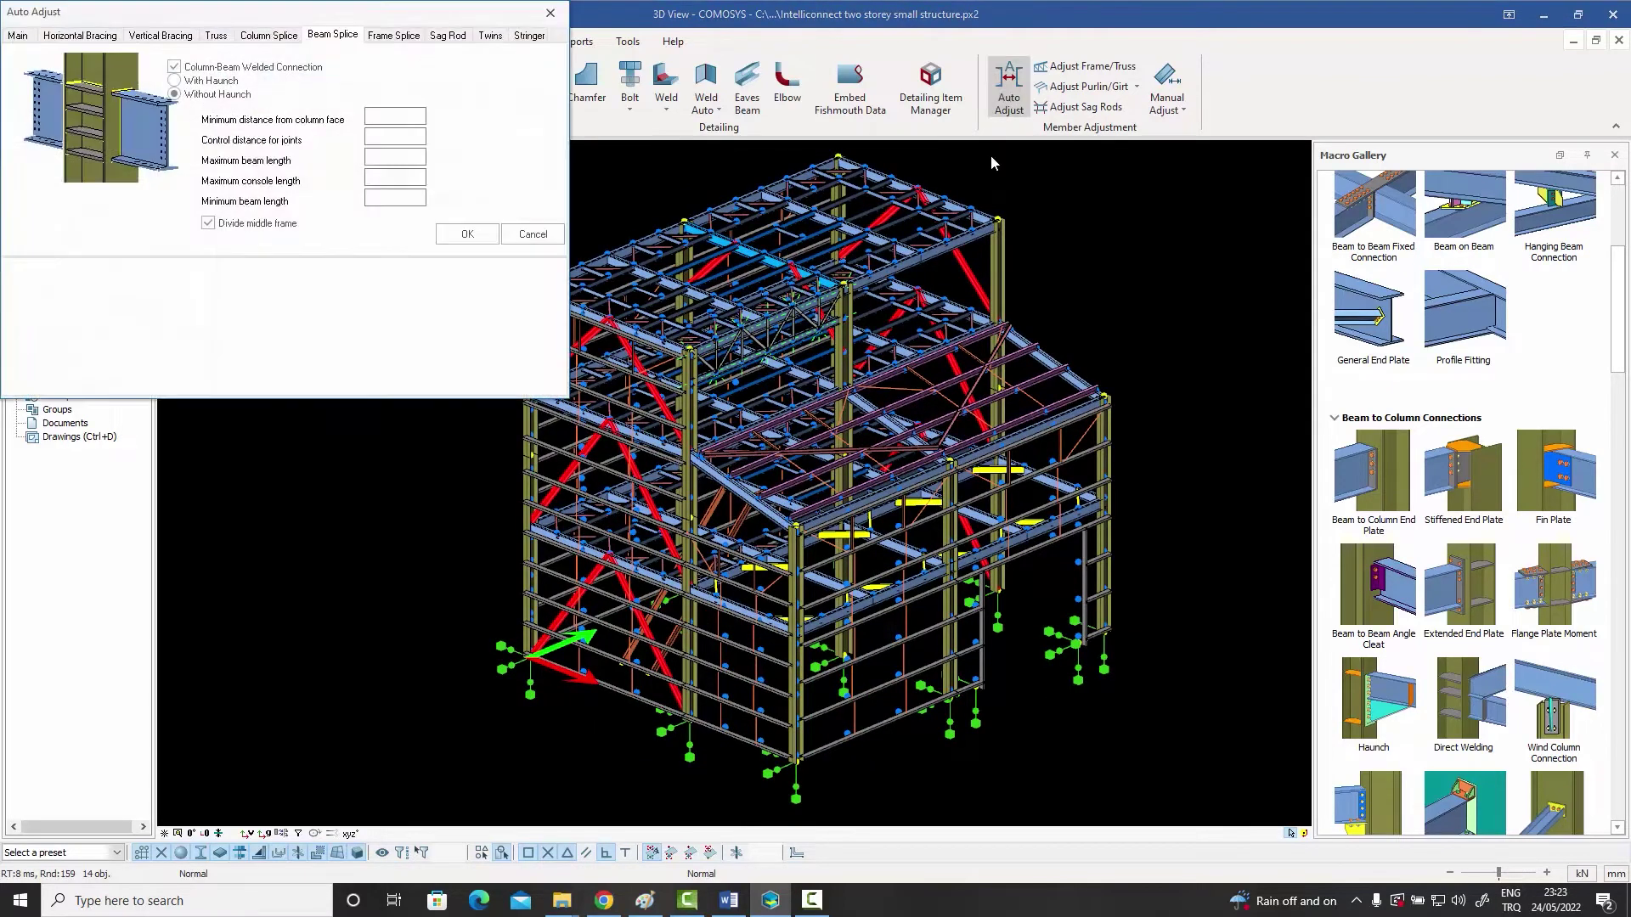
pyautogui.click(470, 236)
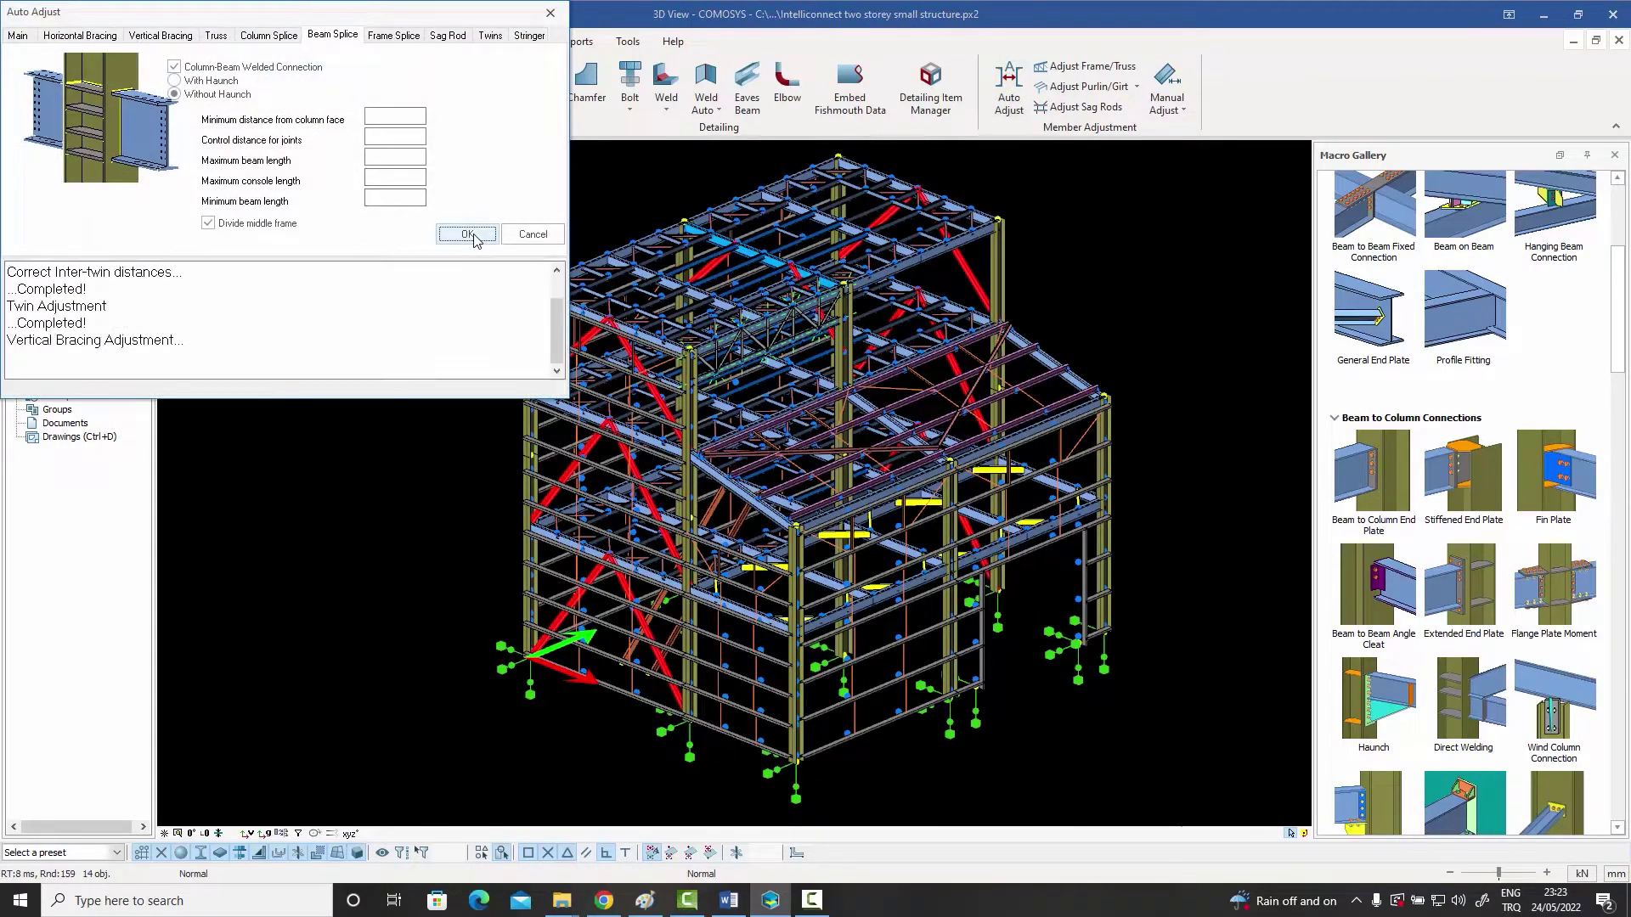
pyautogui.click(550, 14)
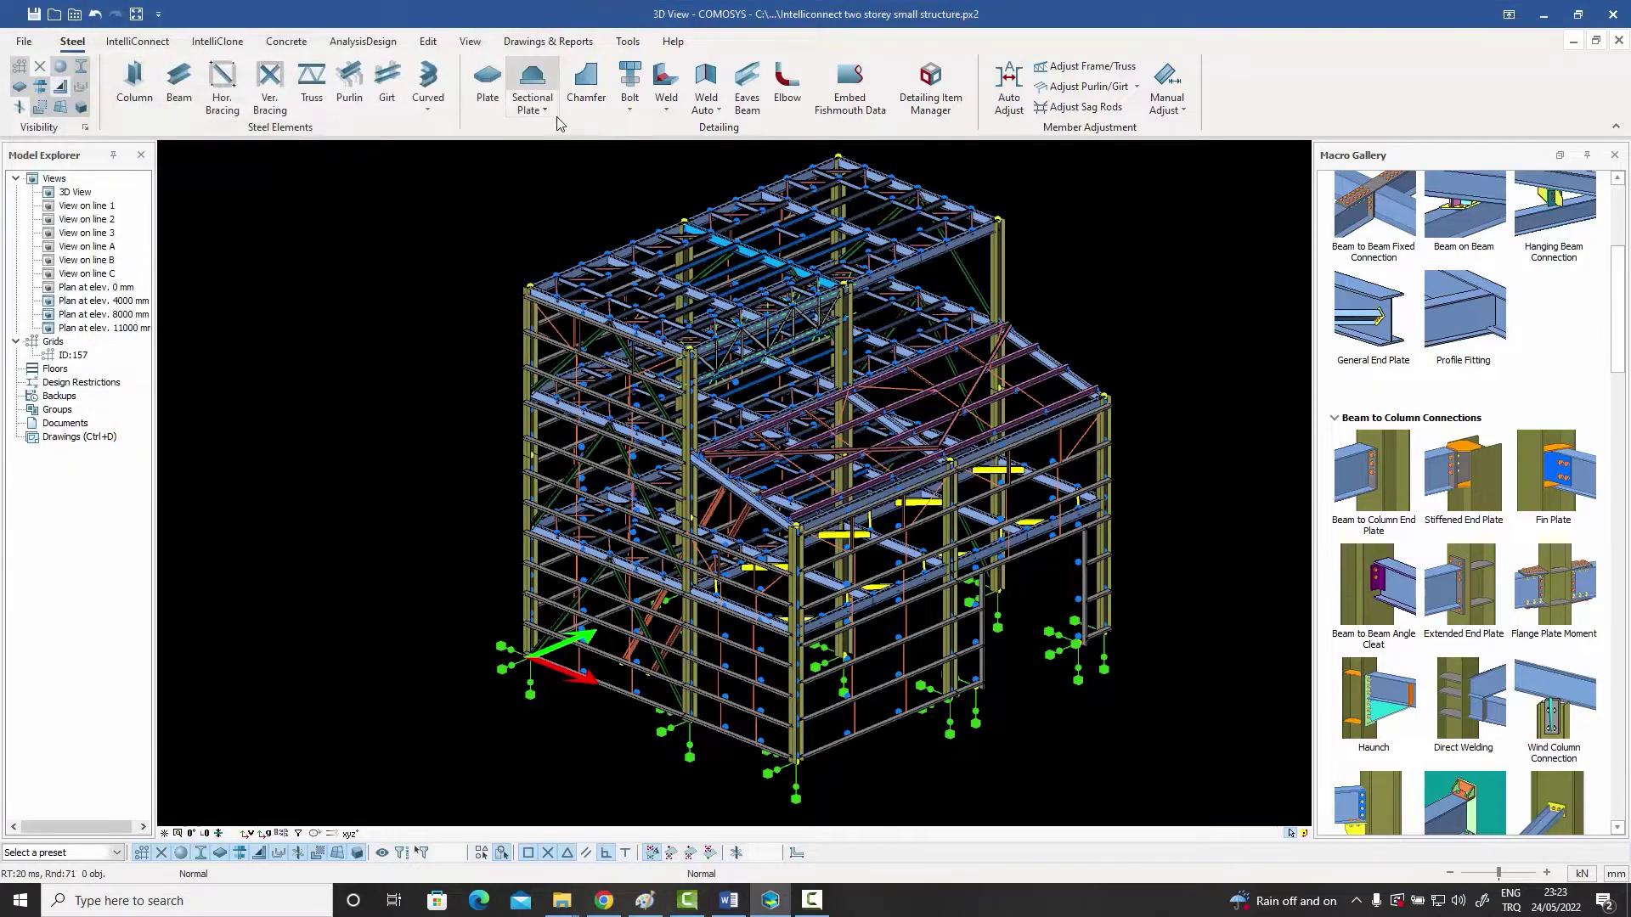
pyautogui.scroll(8, 597, 318)
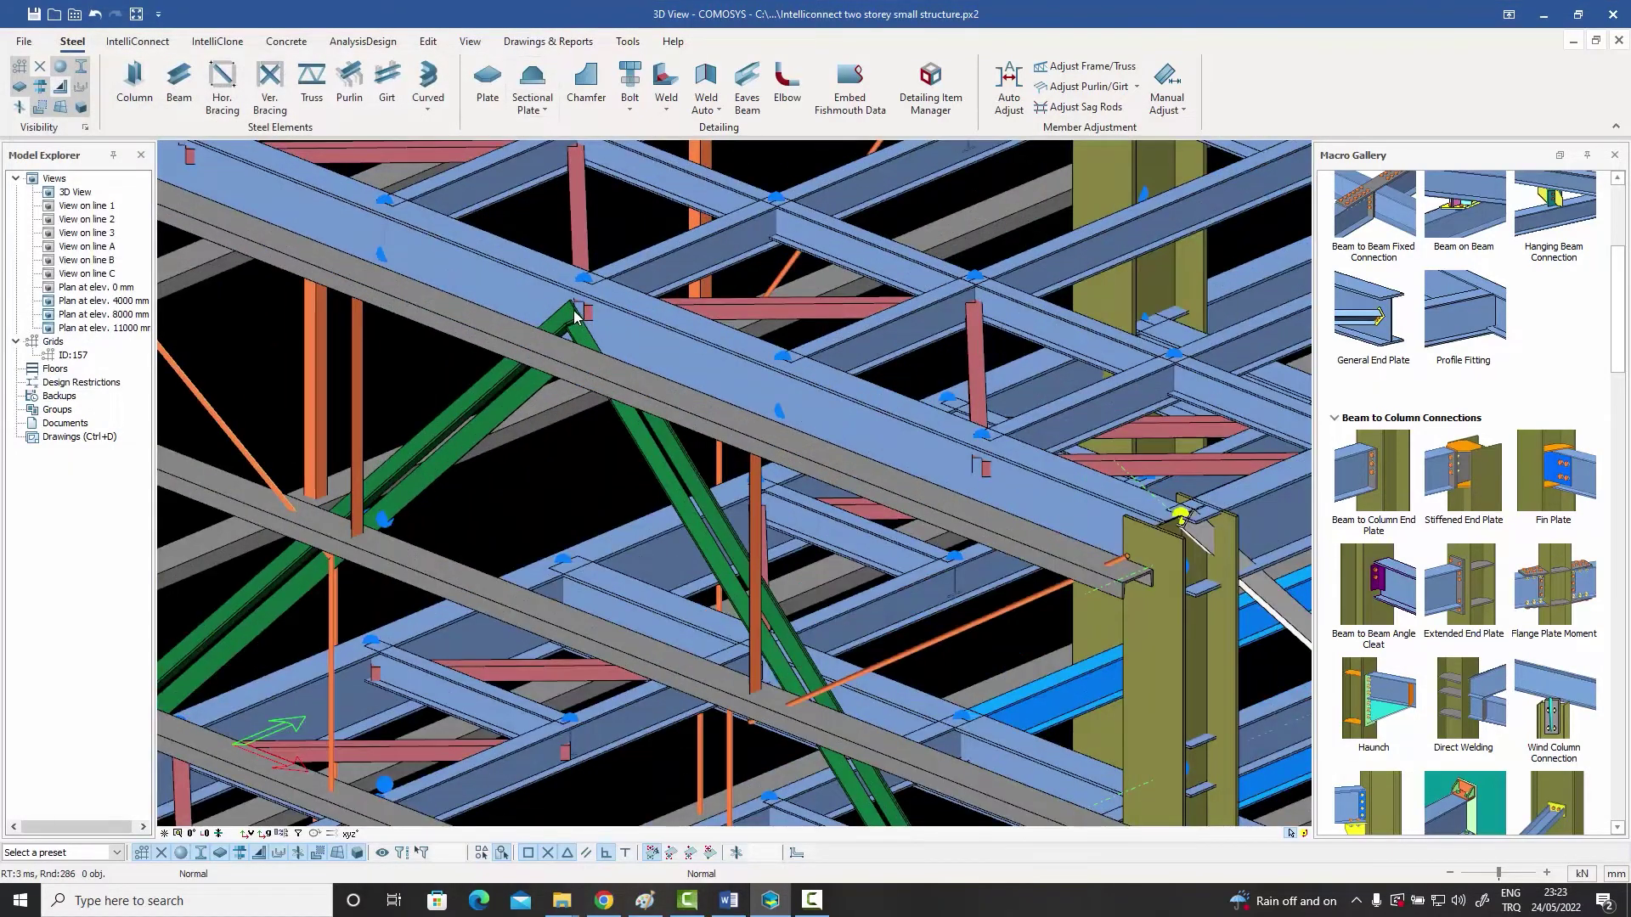
pyautogui.scroll(-6, 578, 336)
pyautogui.scroll(8, 437, 471)
pyautogui.scroll(-5, 420, 442)
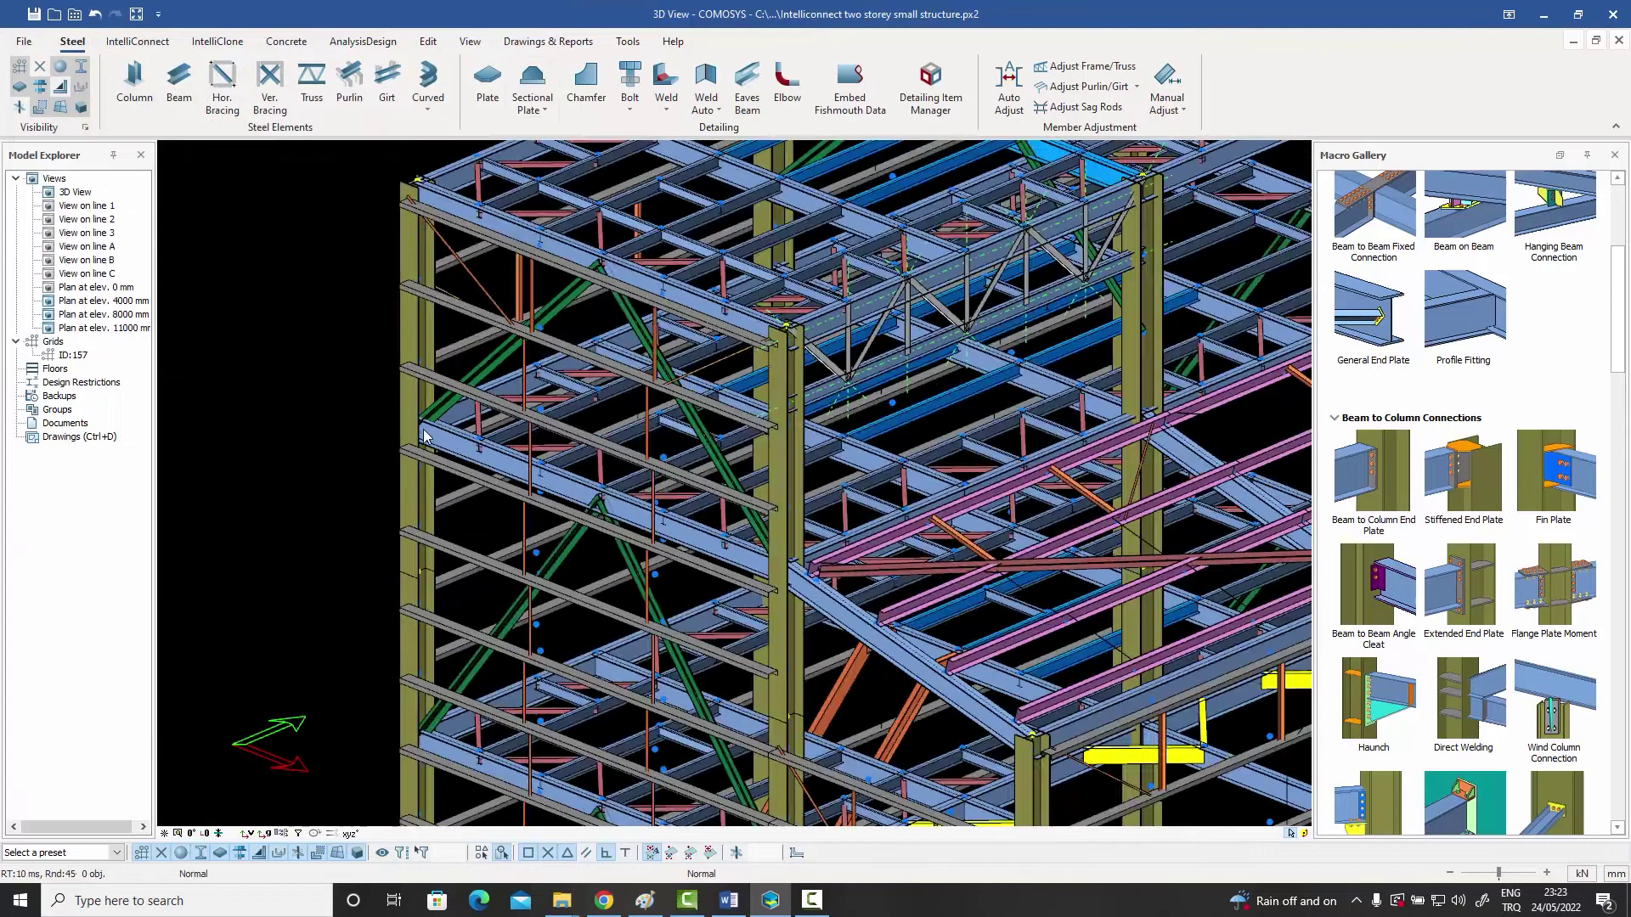
pyautogui.scroll(3, 431, 556)
pyautogui.scroll(3, 532, 599)
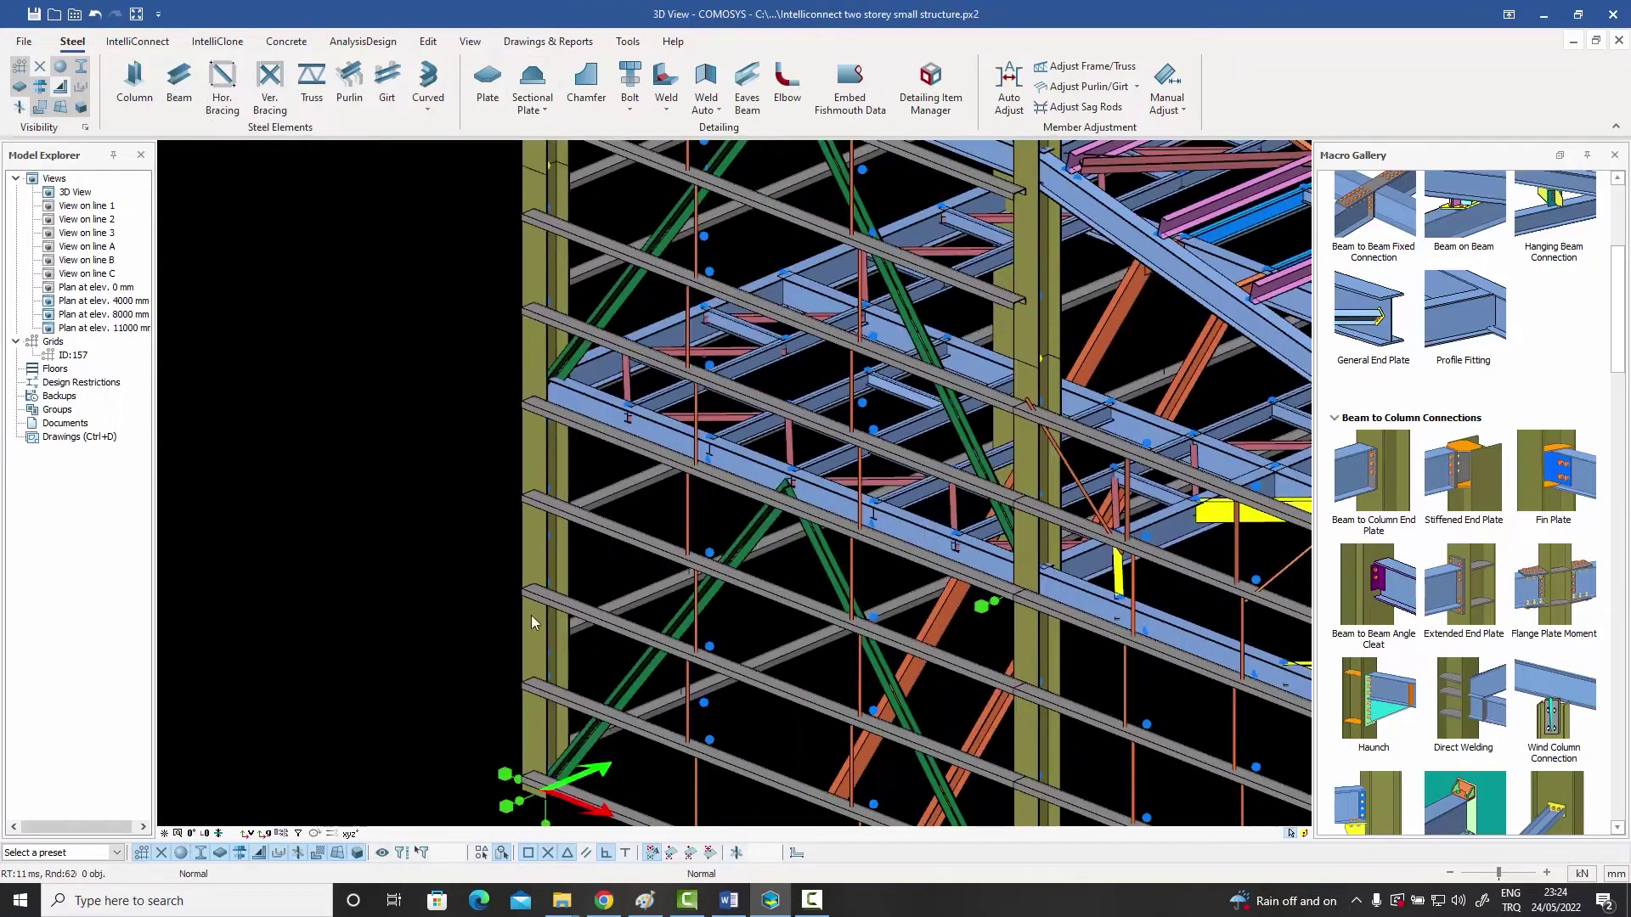
pyautogui.scroll(3, 544, 730)
pyautogui.scroll(-5, 538, 719)
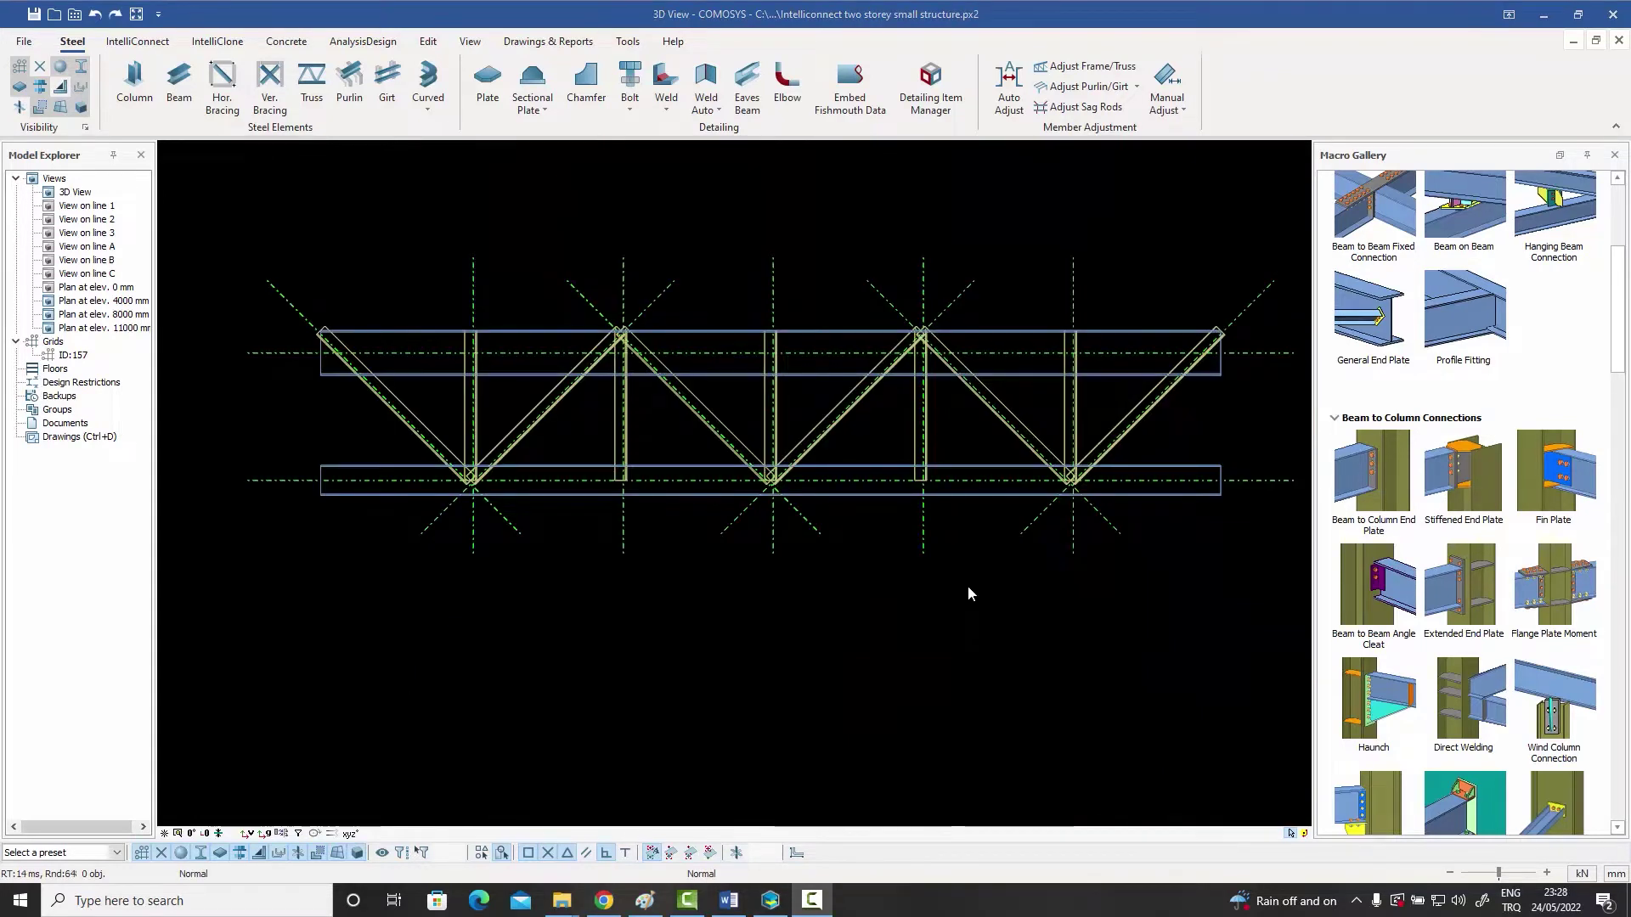
pyautogui.moveTo(971, 593); pyautogui.dragTo(966, 604, button='middle')
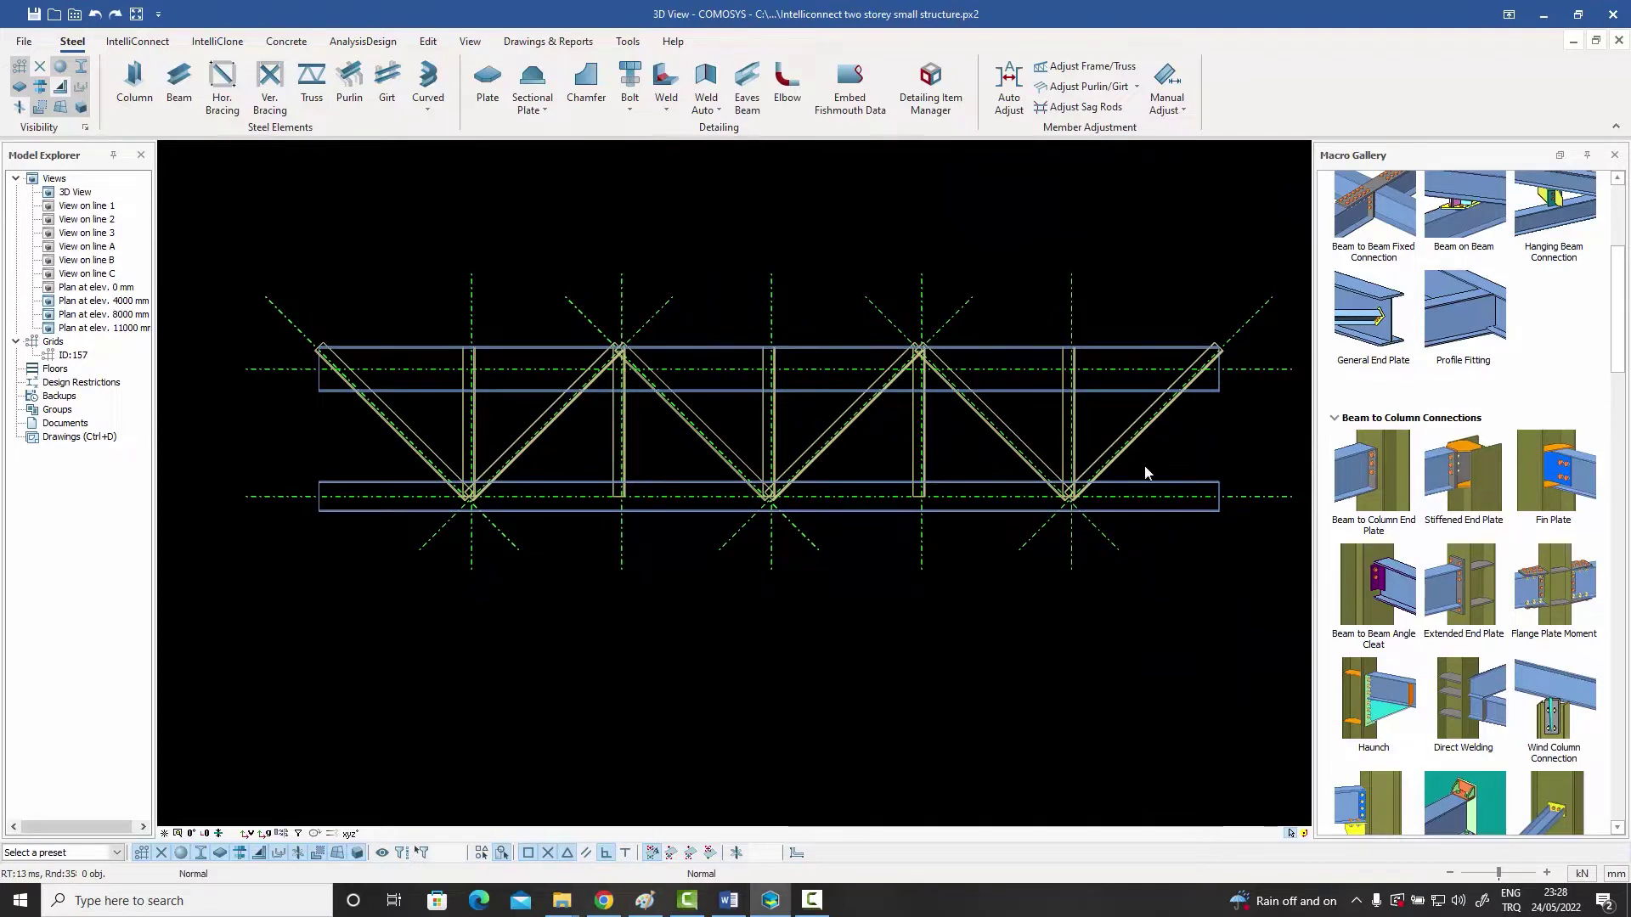
pyautogui.moveTo(1209, 461); pyautogui.dragTo(372, 416)
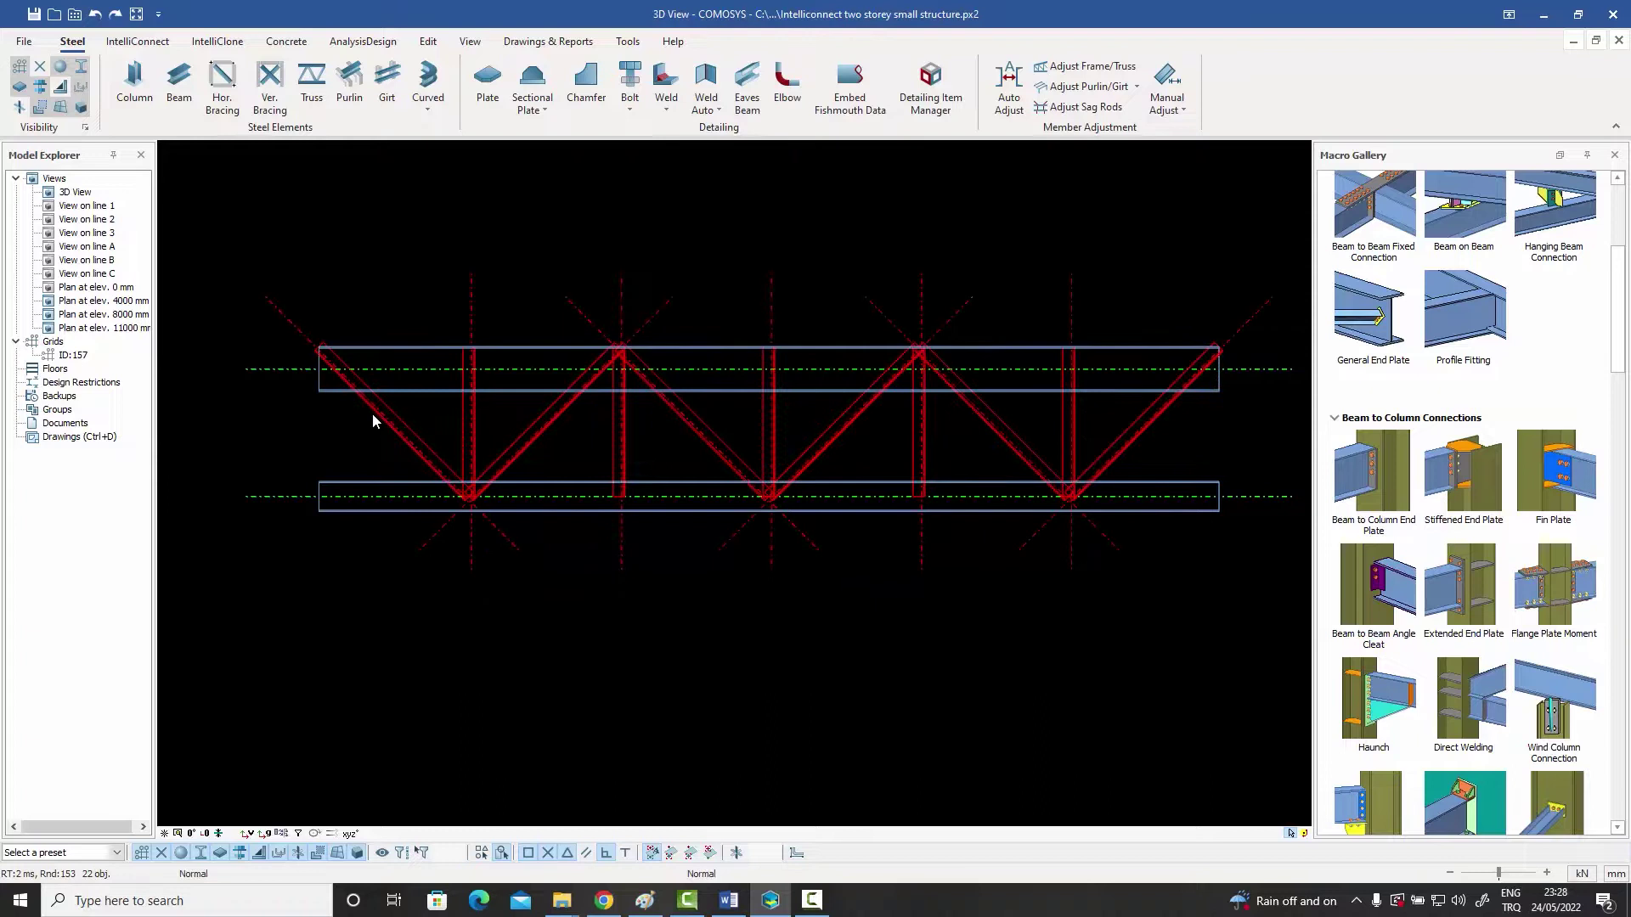
pyautogui.click(501, 453)
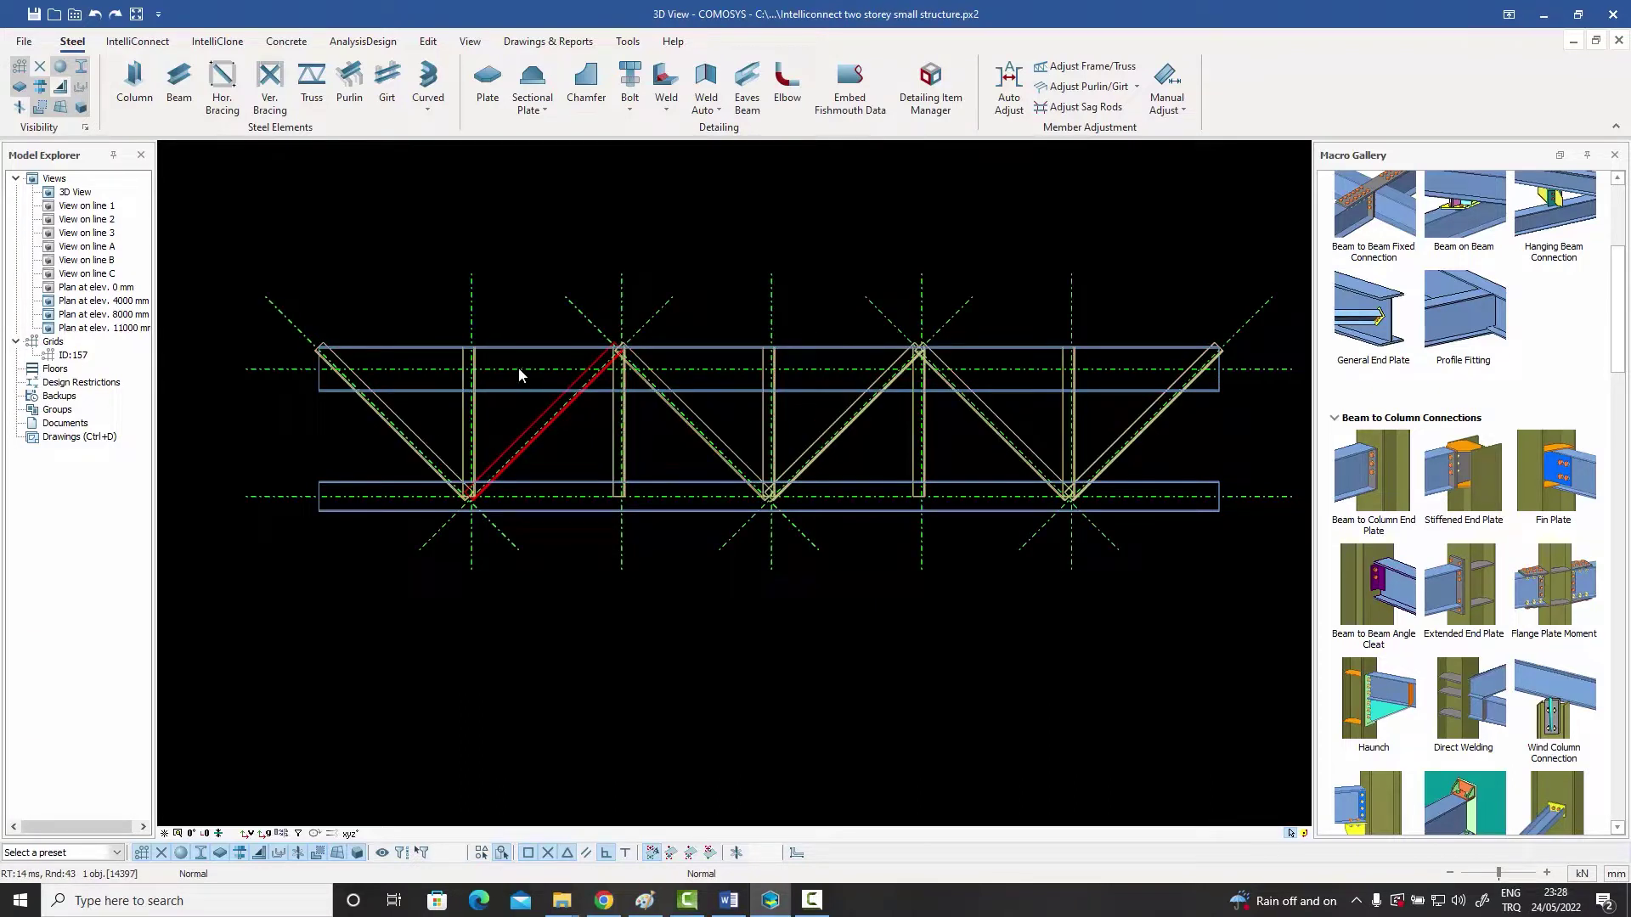
pyautogui.click(519, 369)
pyautogui.click(531, 399)
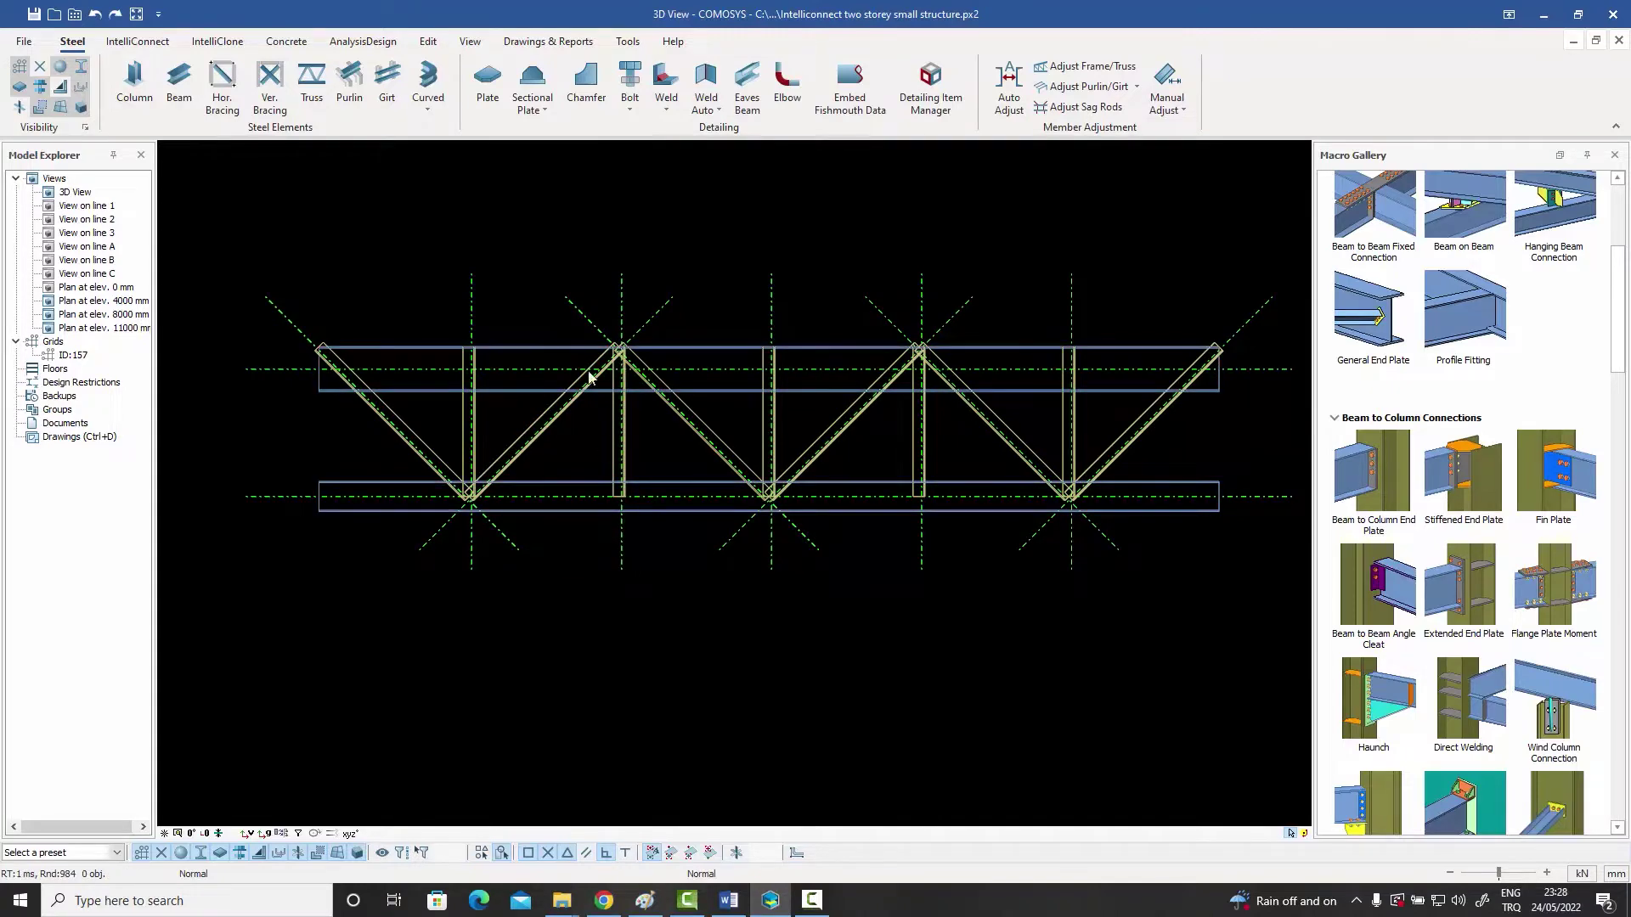
pyautogui.scroll(6, 637, 361)
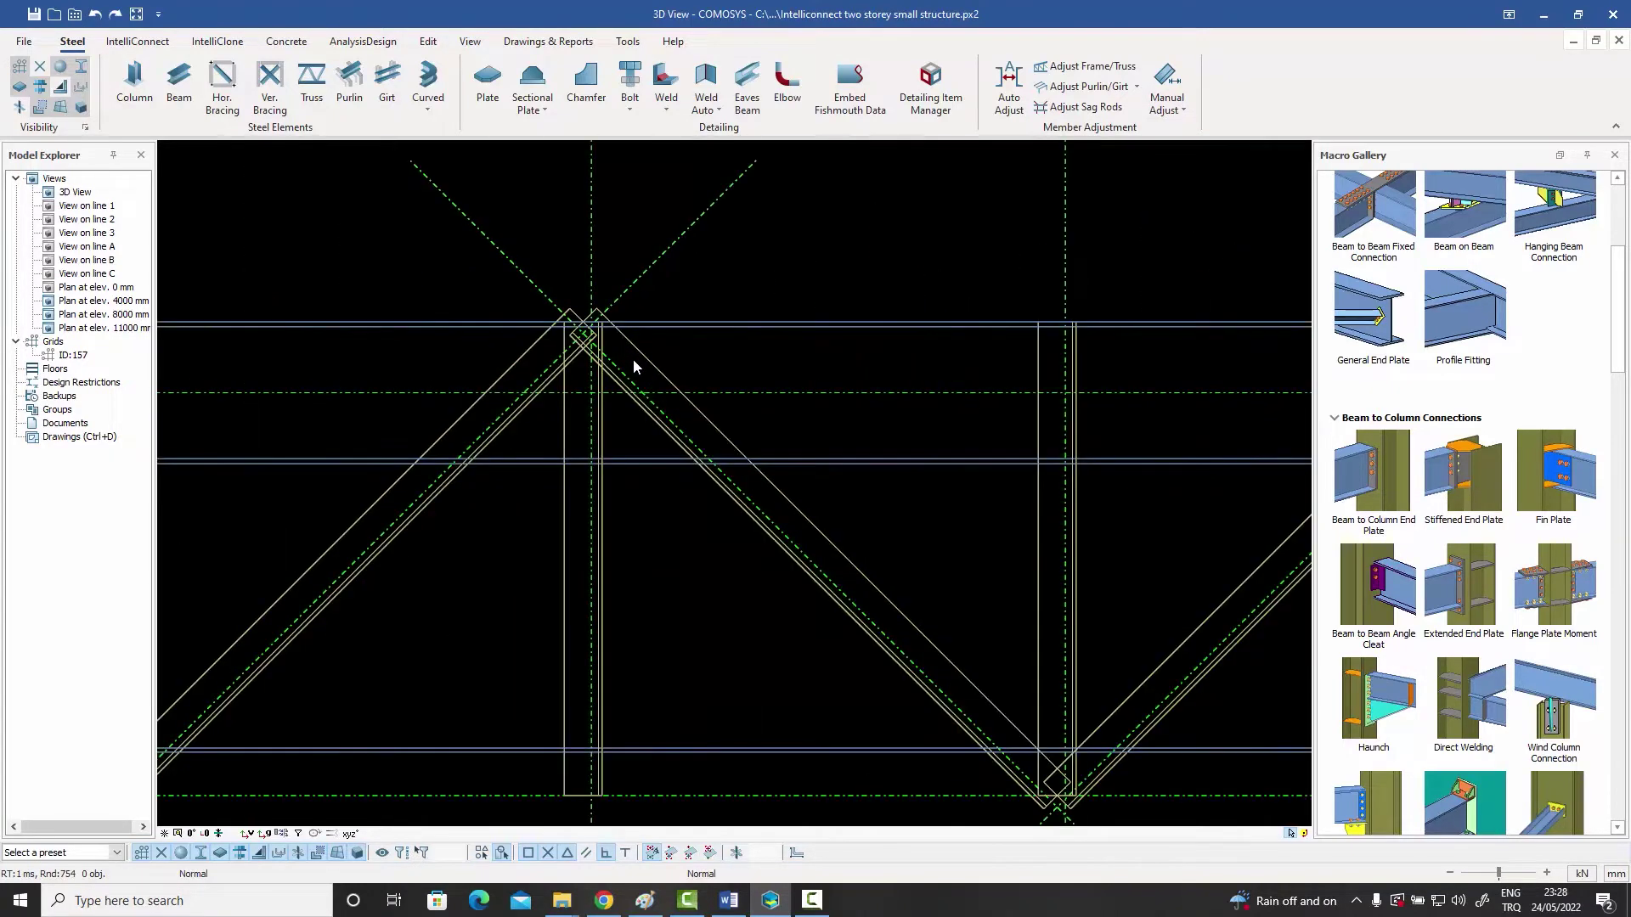
pyautogui.moveTo(629, 328); pyautogui.dragTo(685, 343, button='middle')
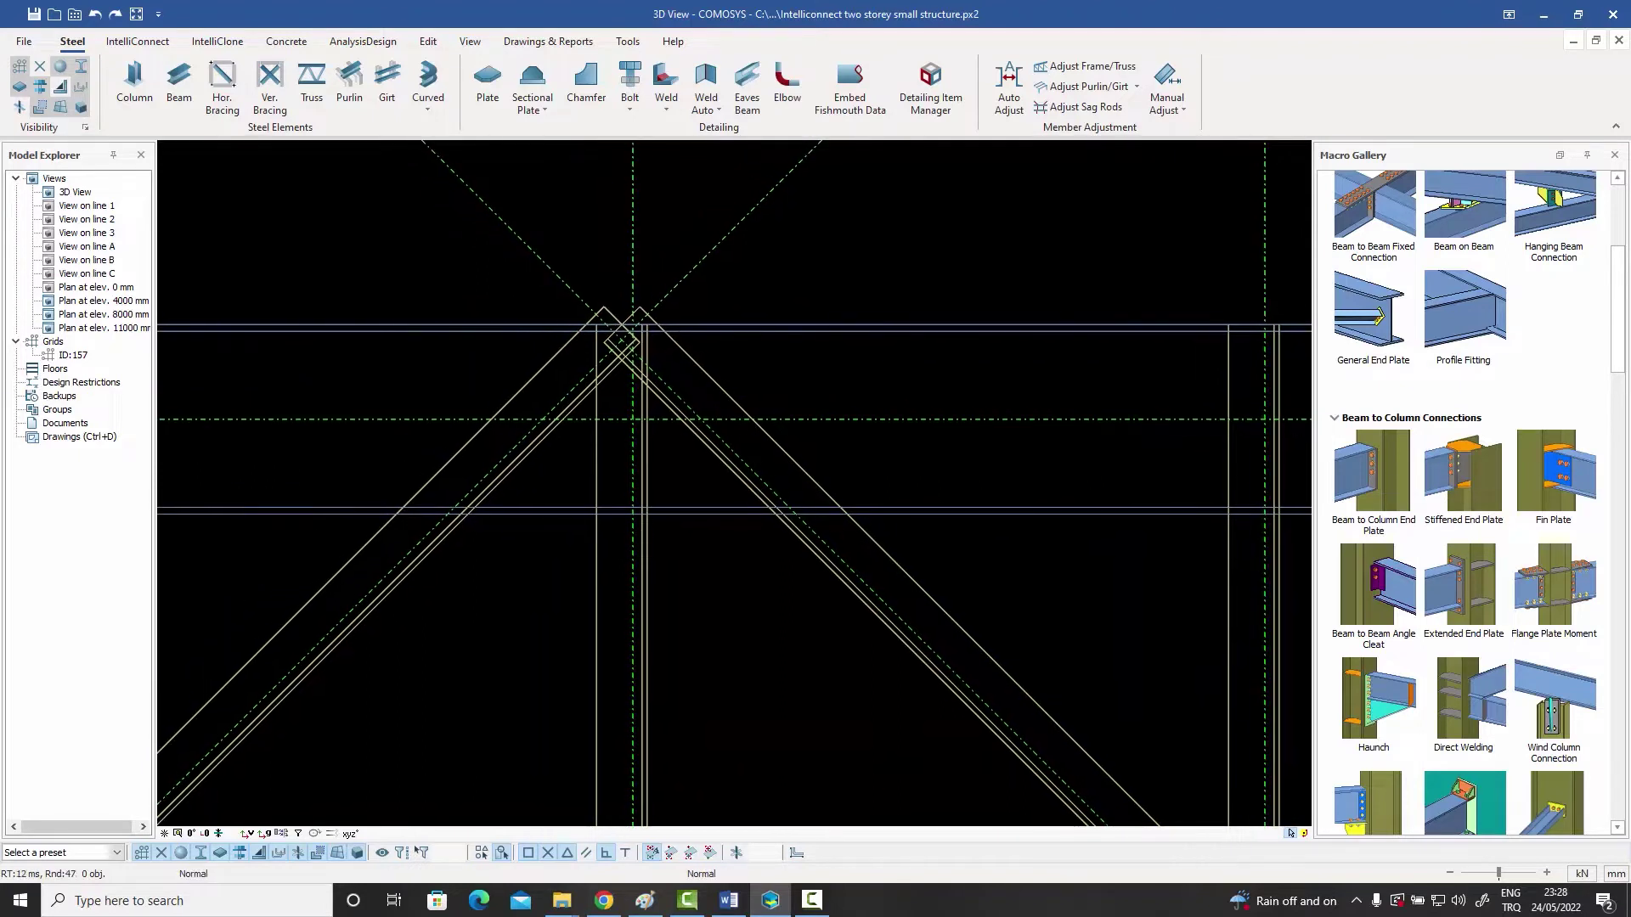
pyautogui.scroll(1, 673, 371)
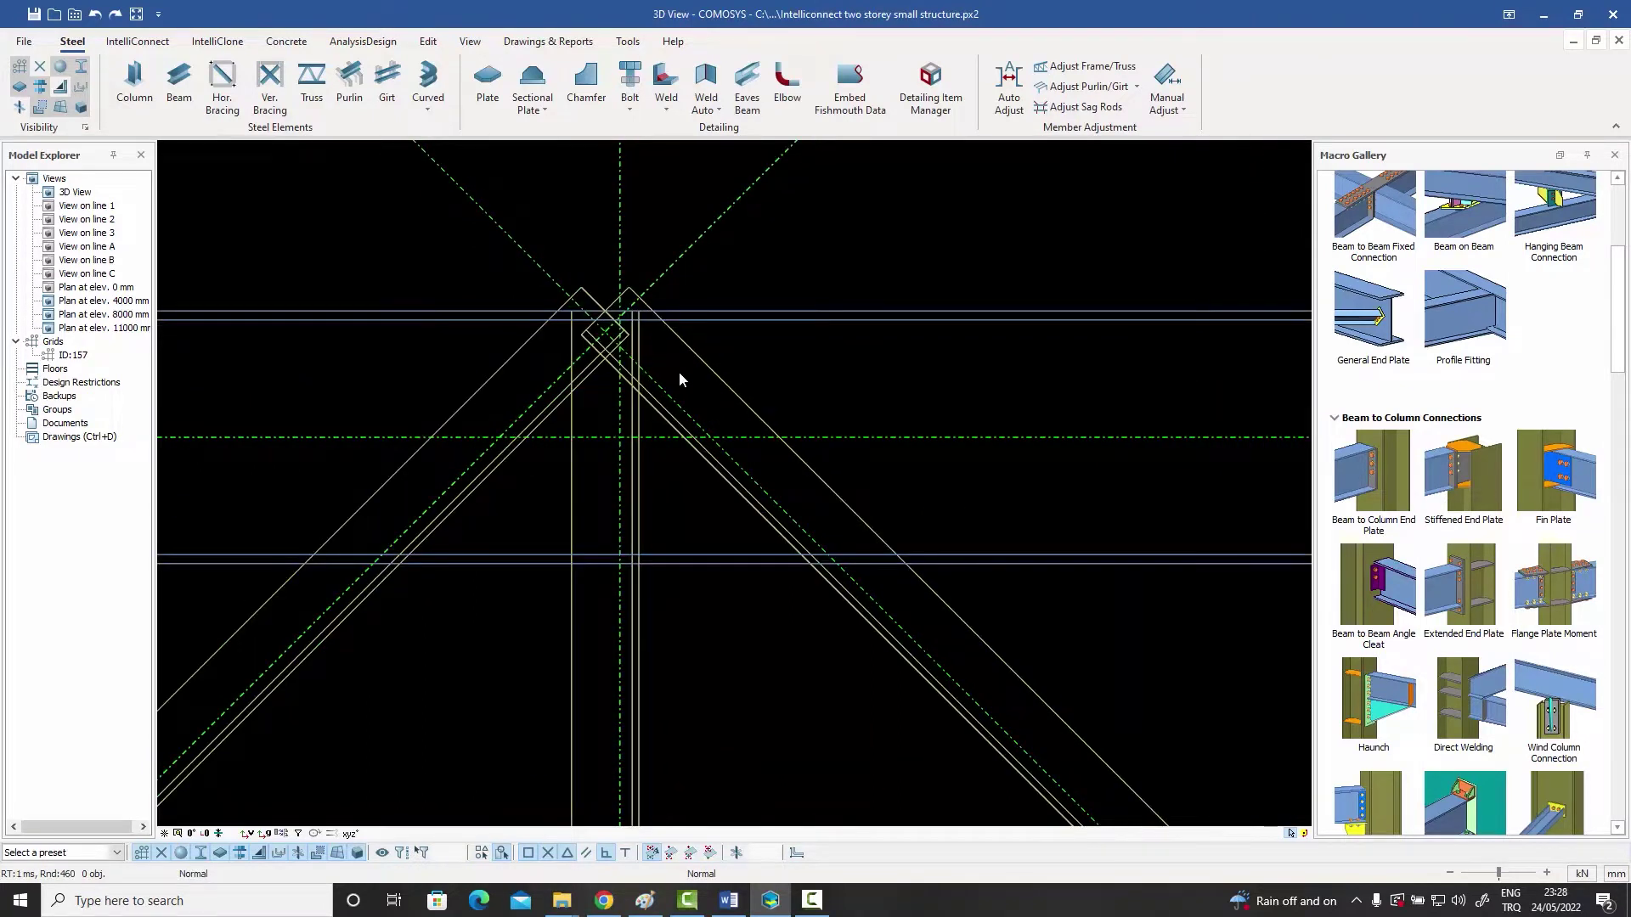
pyautogui.click(889, 436)
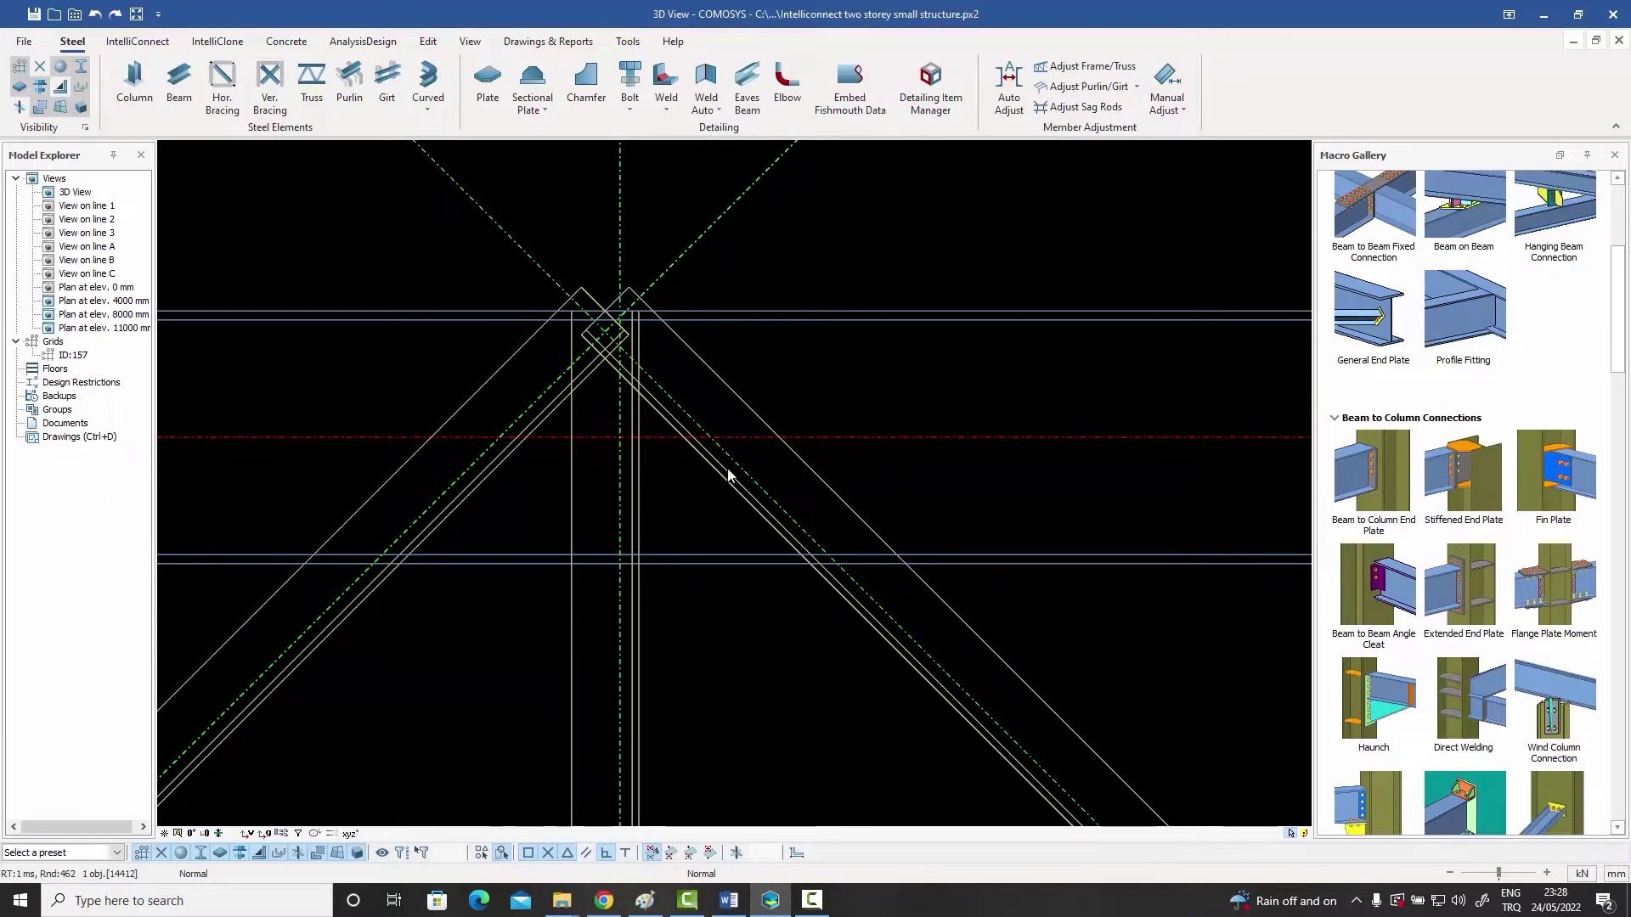
pyautogui.click(762, 491)
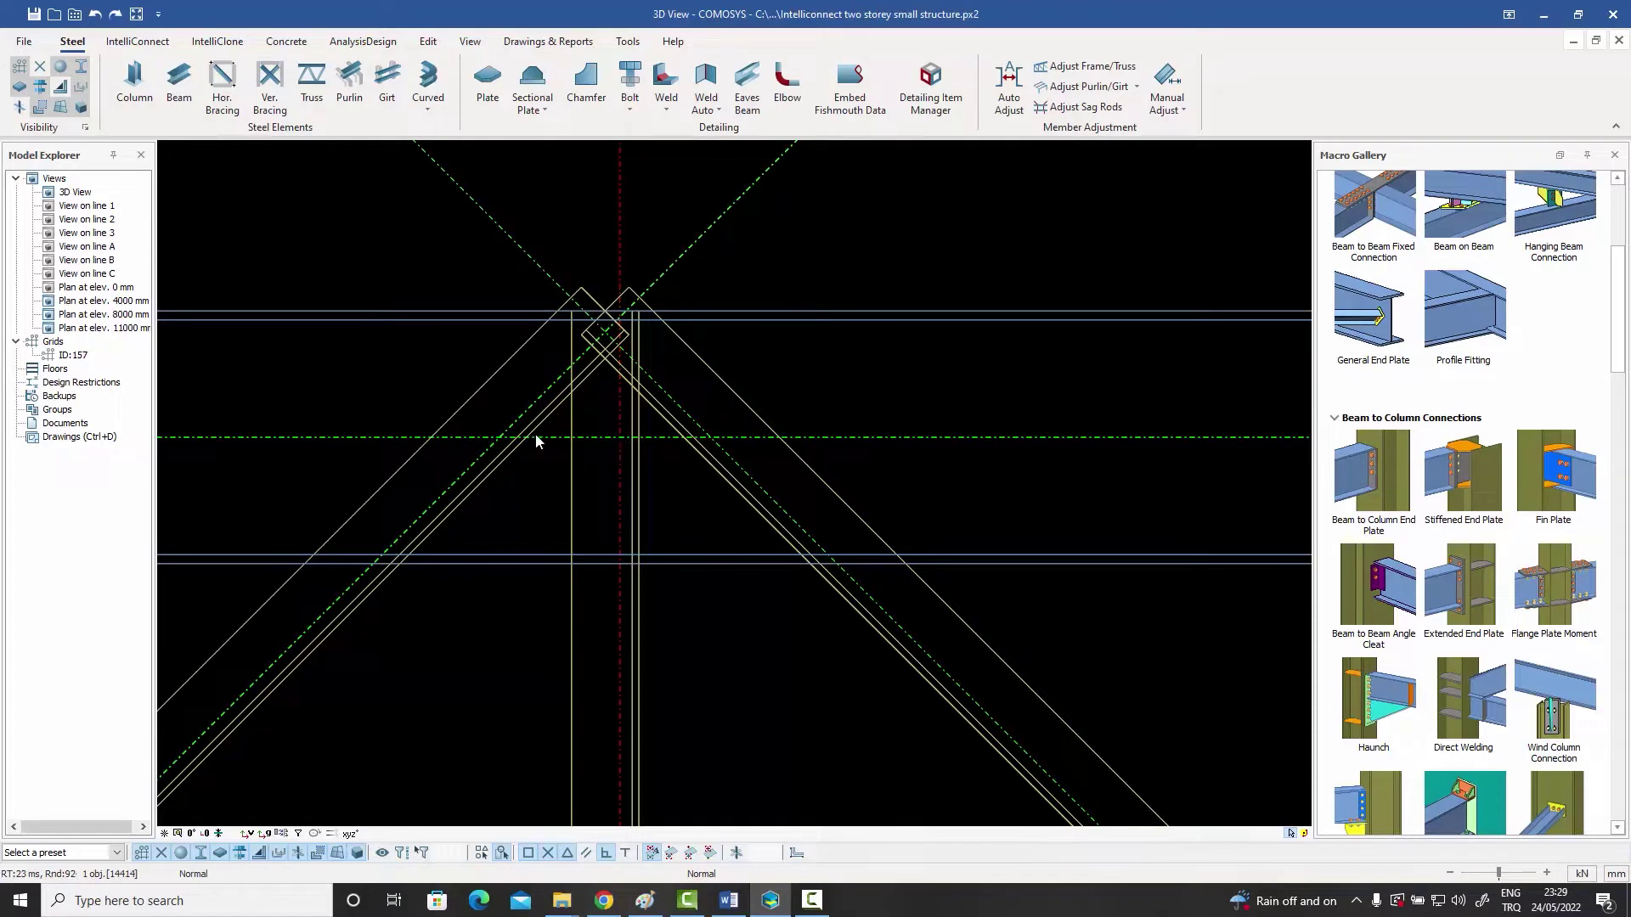
pyautogui.click(506, 448)
pyautogui.scroll(-5, 611, 375)
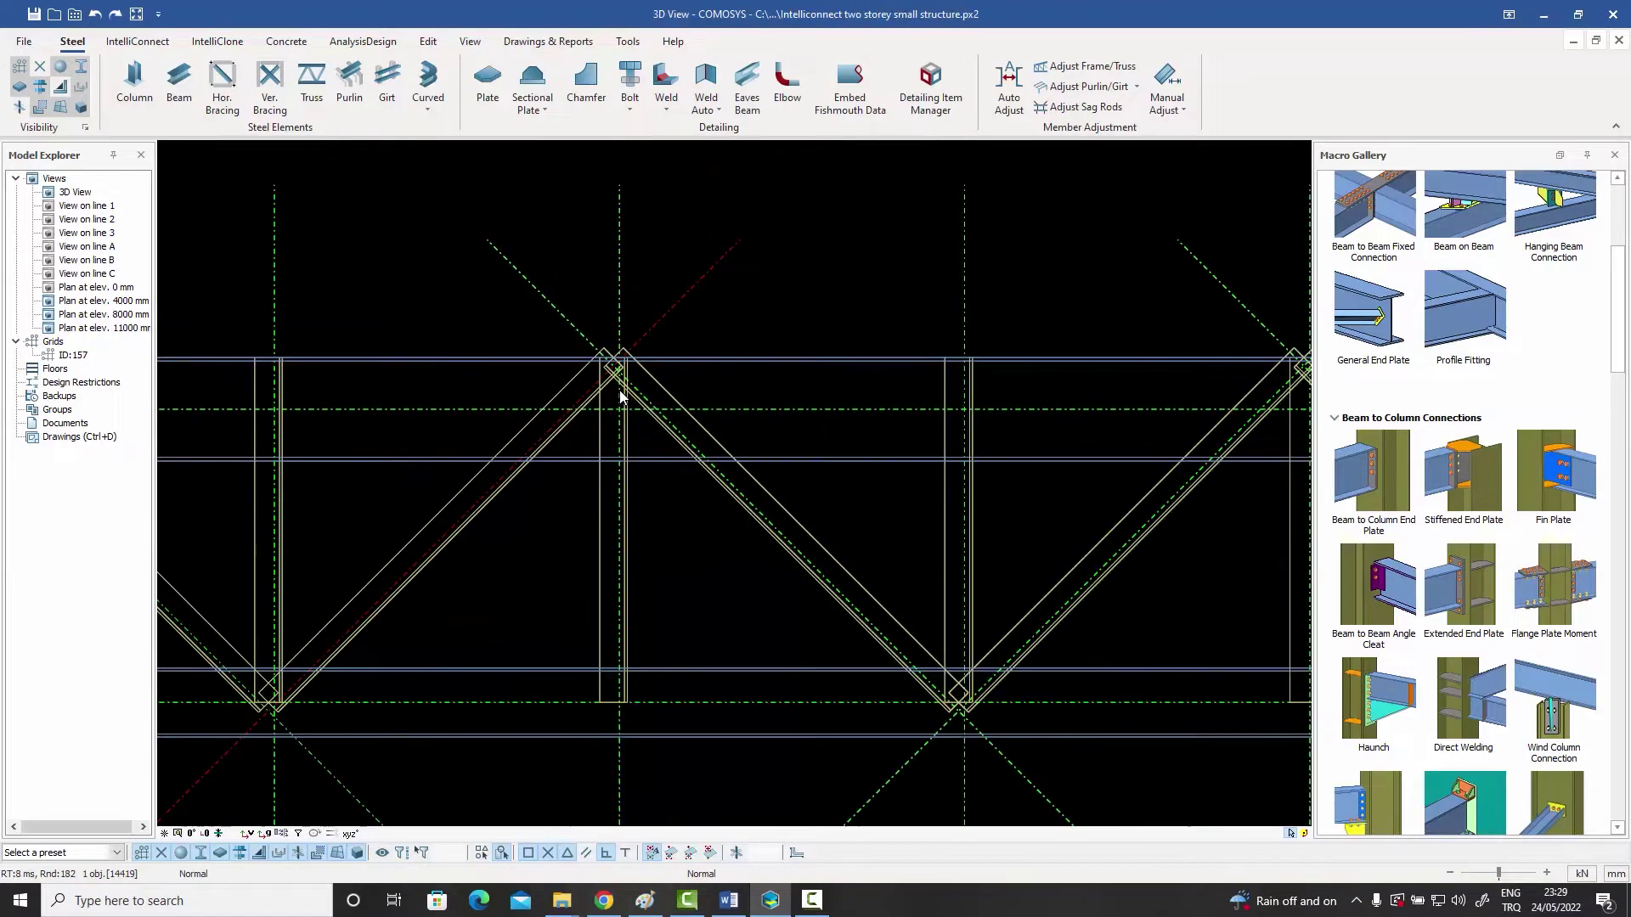
pyautogui.scroll(6, 467, 528)
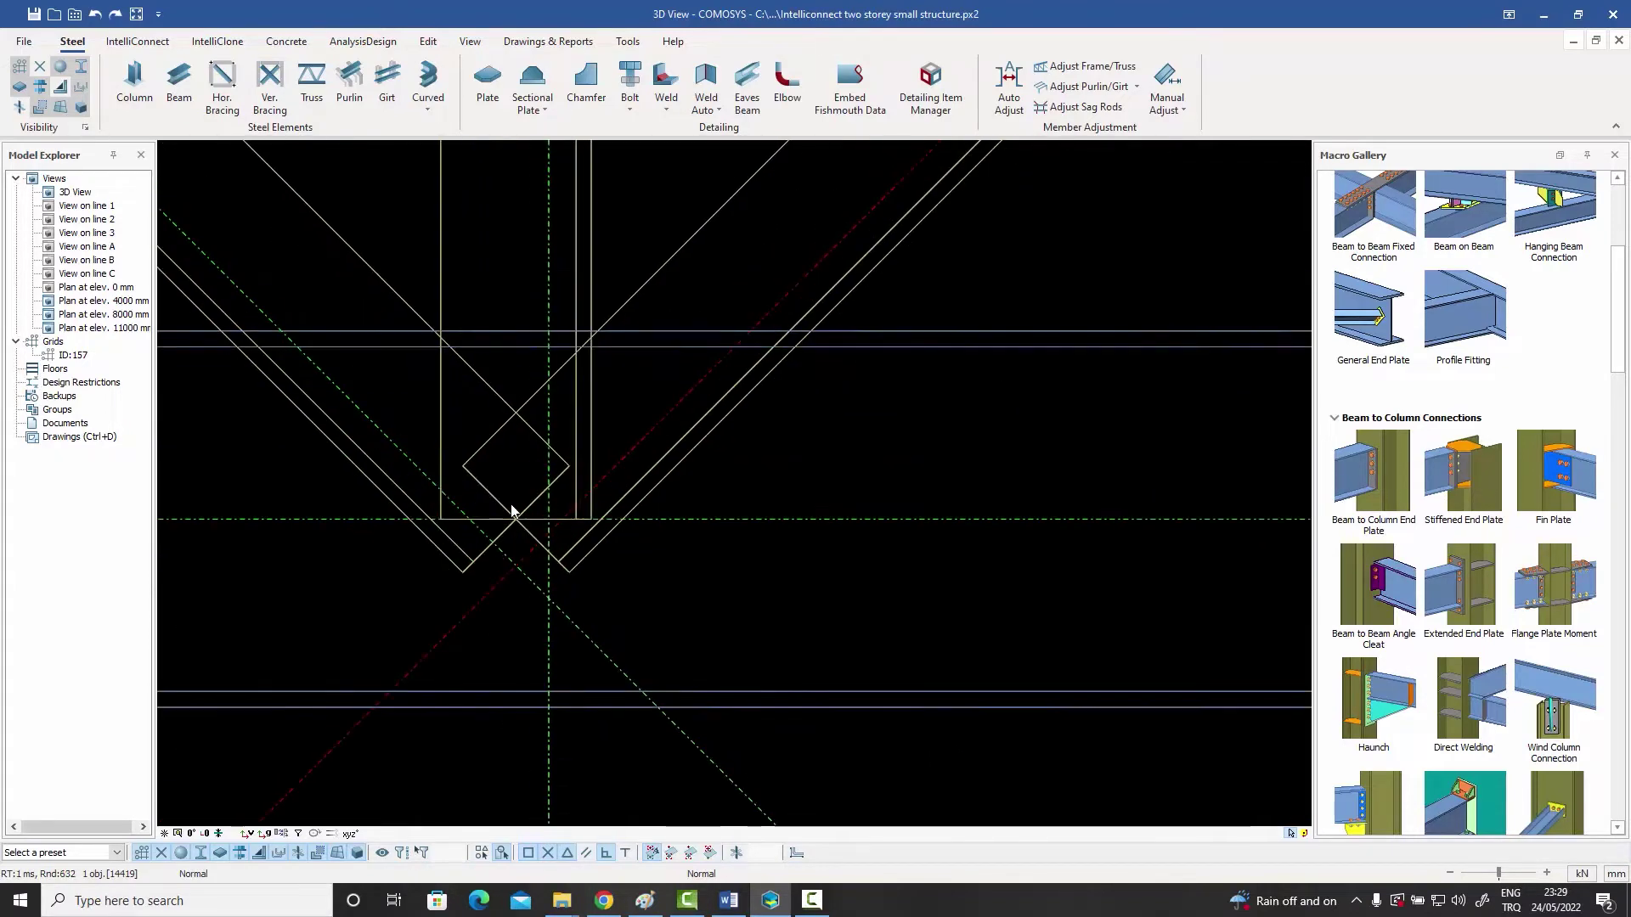
pyautogui.scroll(-4, 510, 509)
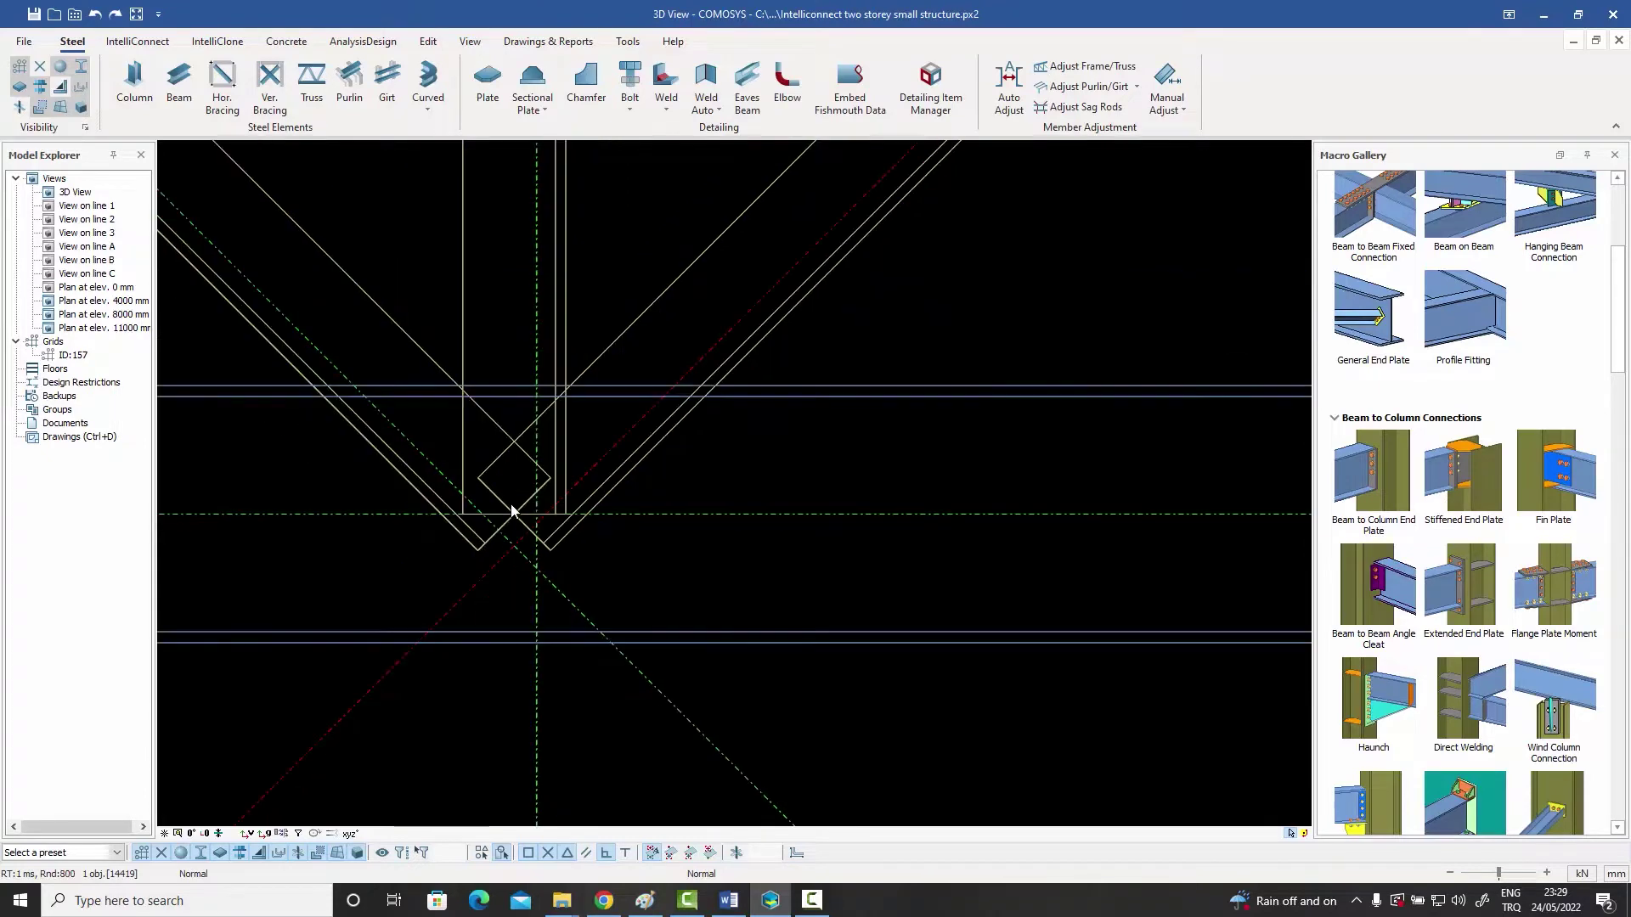
pyautogui.scroll(-5, 540, 510)
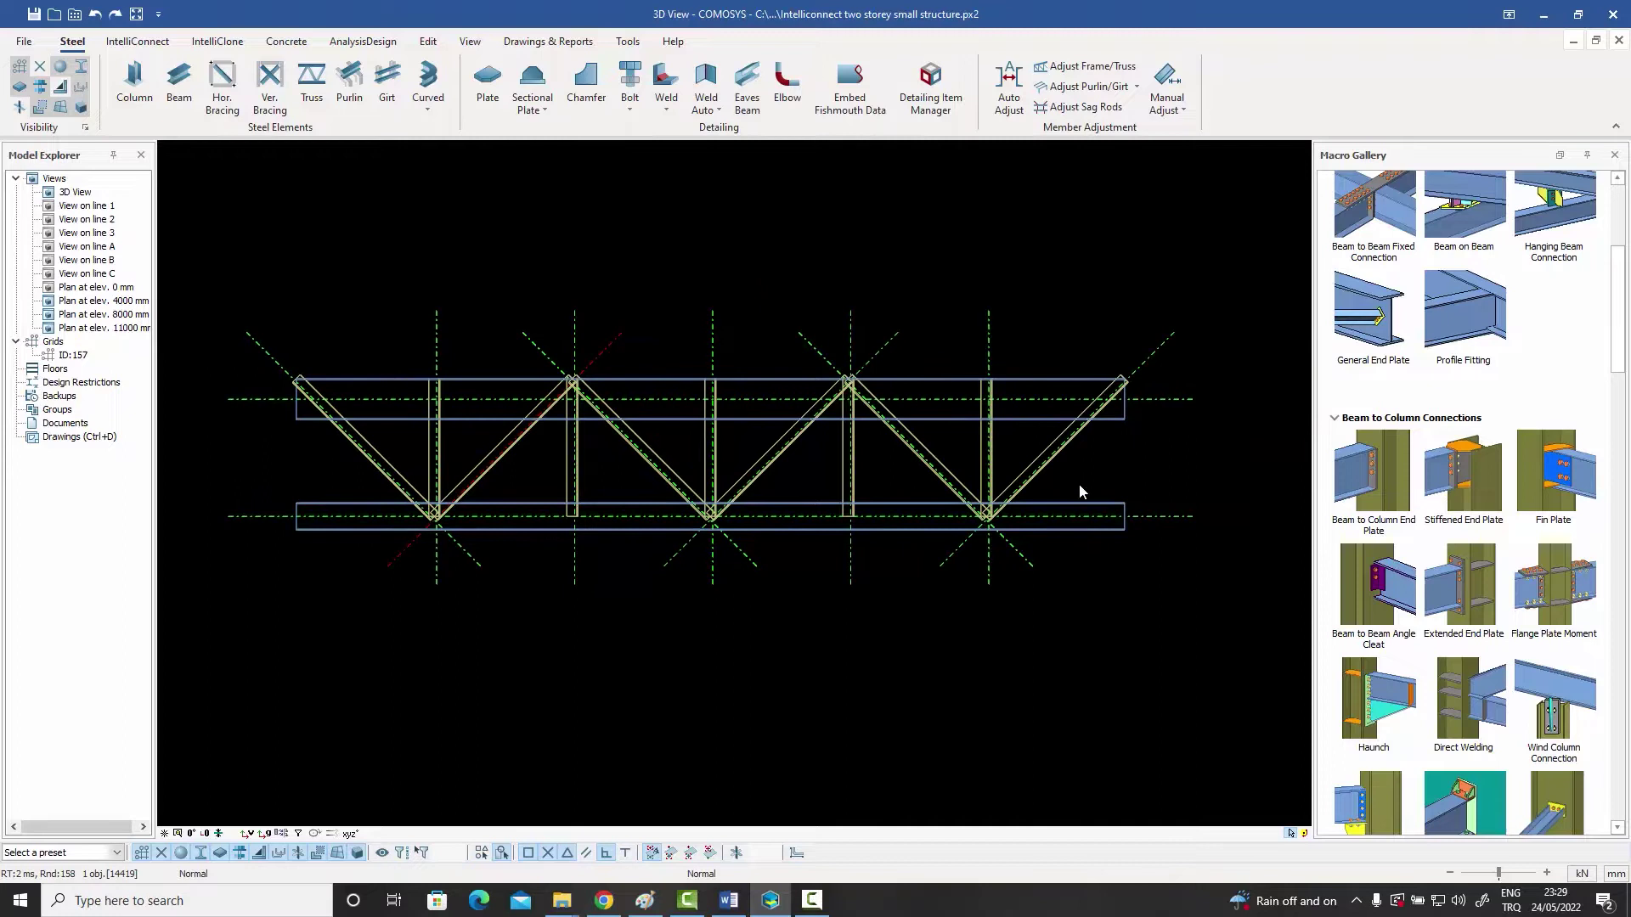
pyautogui.moveTo(1079, 477); pyautogui.dragTo(329, 438)
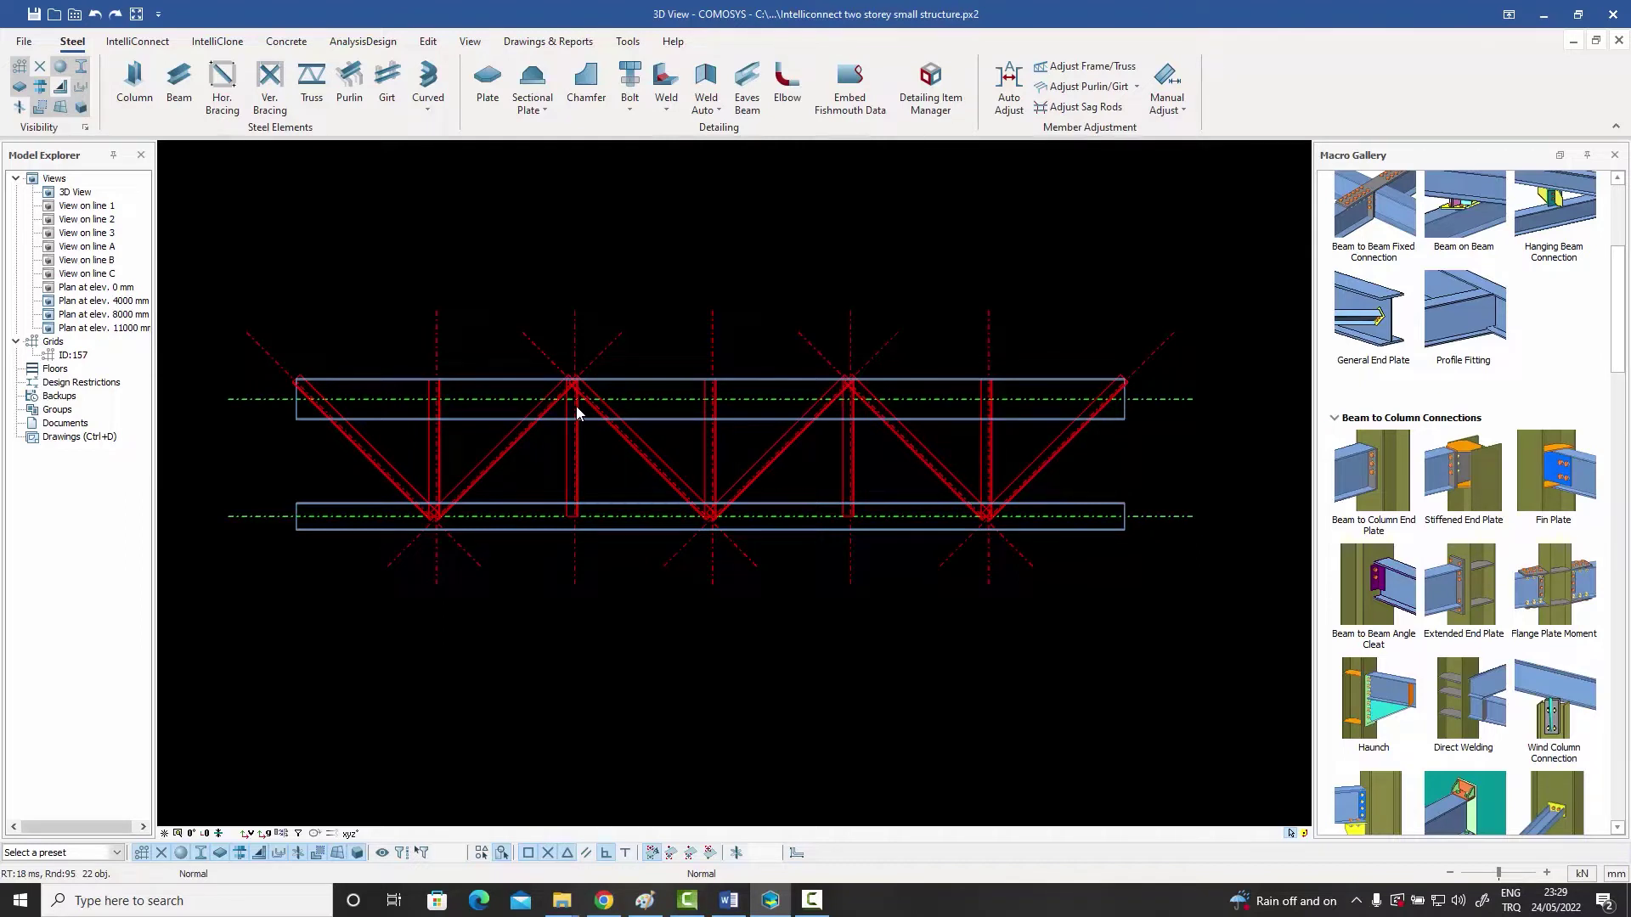
pyautogui.click(756, 508)
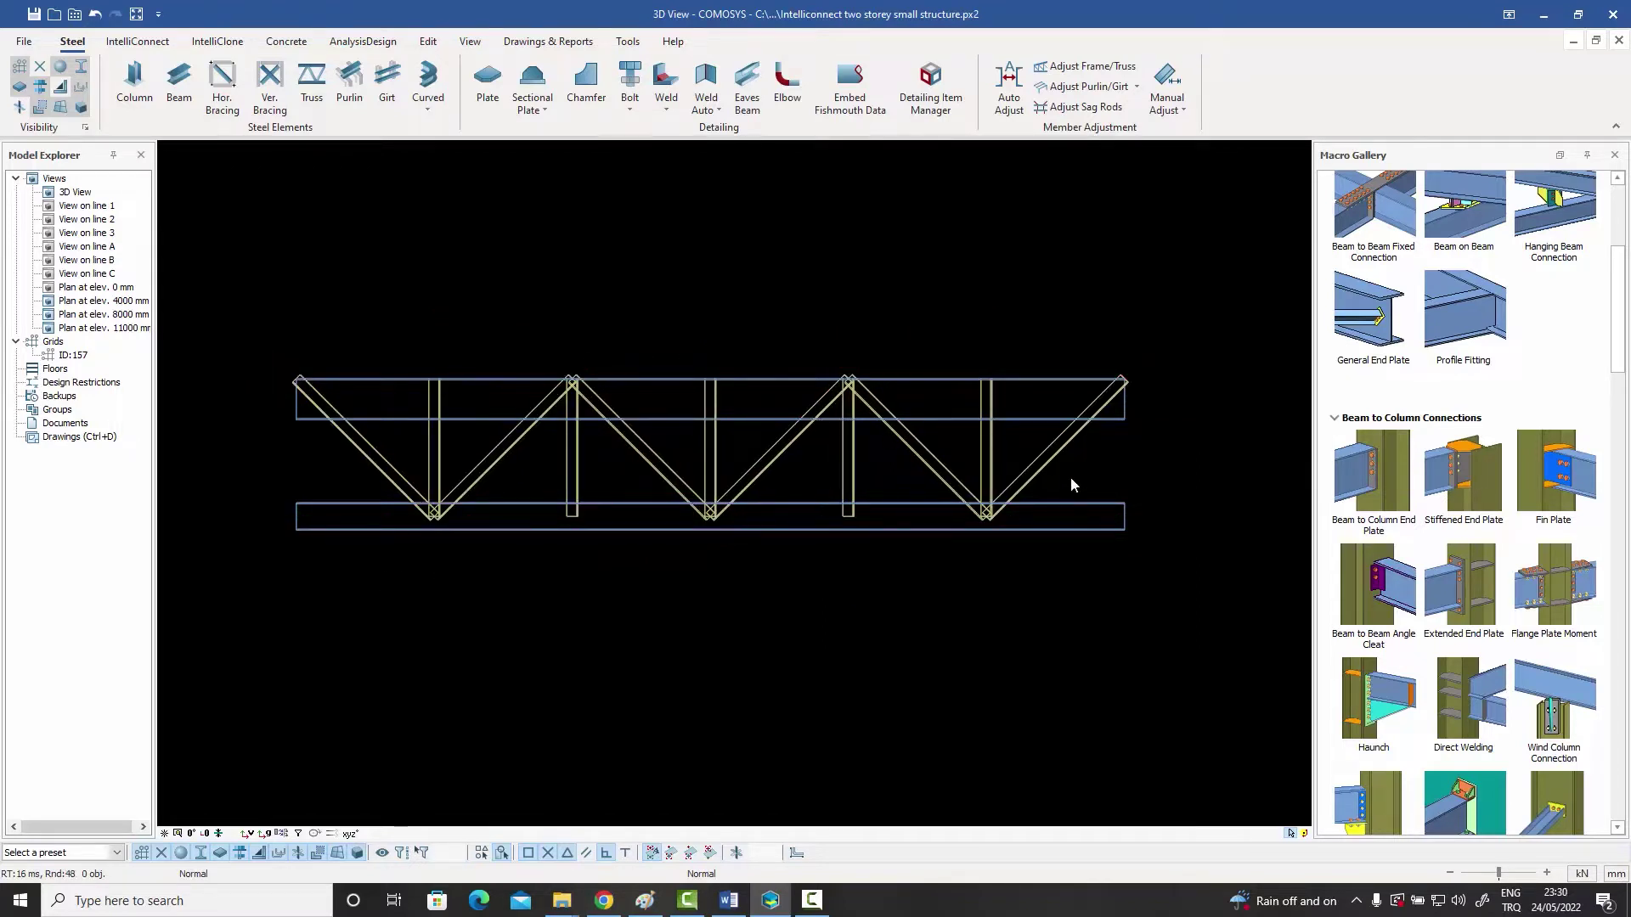
# Window-select the truss members and run Auto Adjust to refit the web members between the chords
pyautogui.moveTo(1083, 479); pyautogui.dragTo(387, 455)
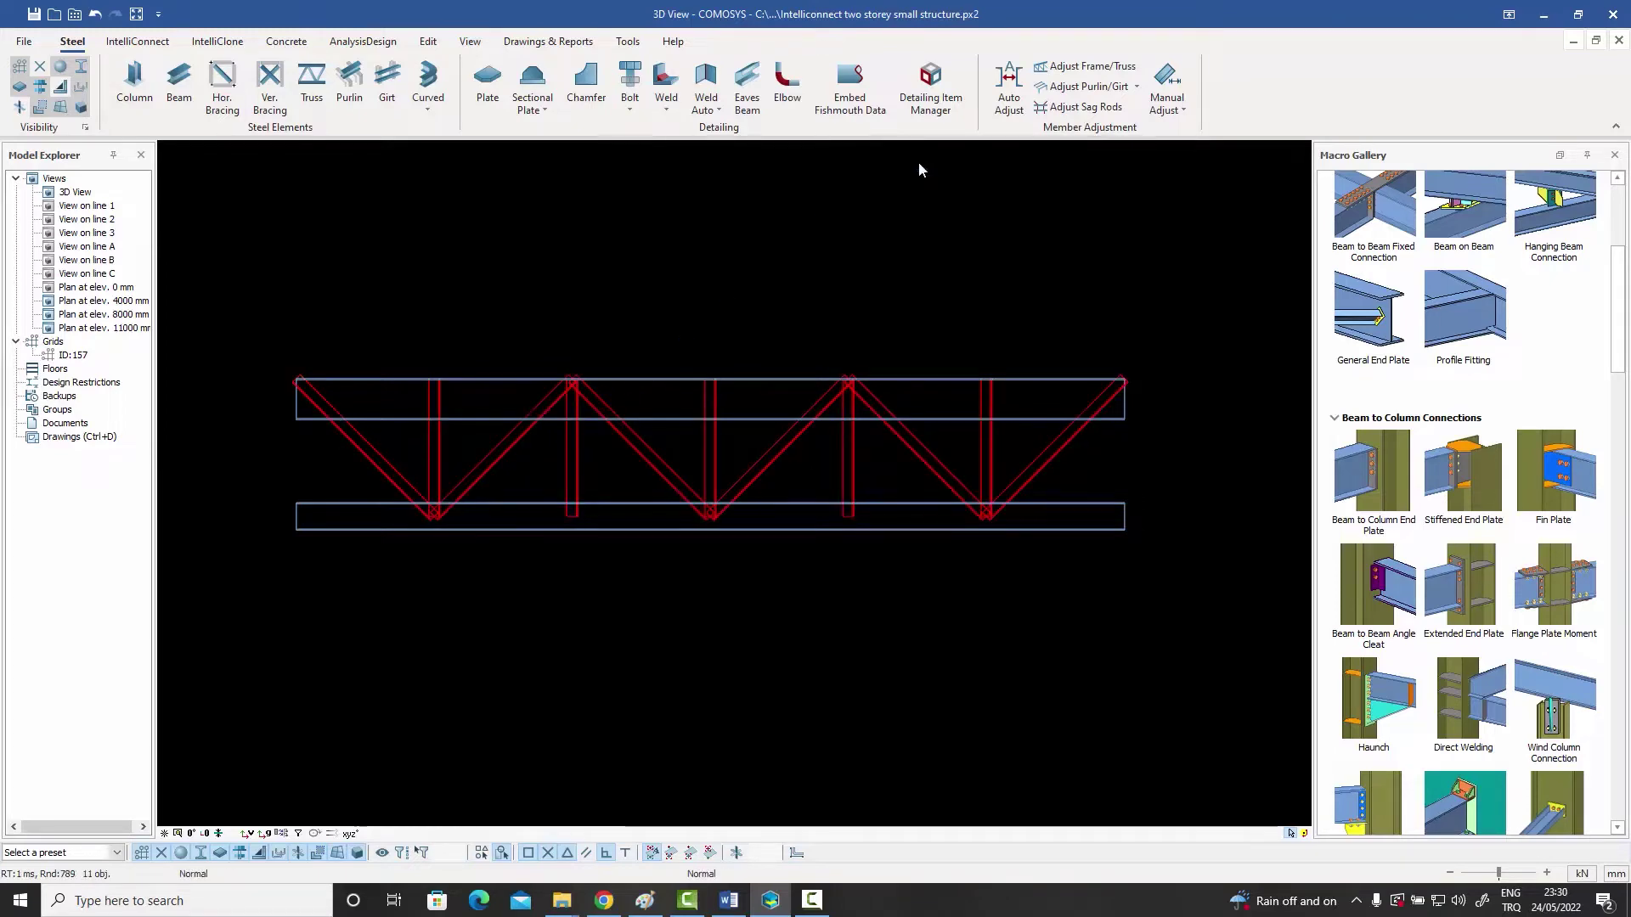
pyautogui.click(1009, 93)
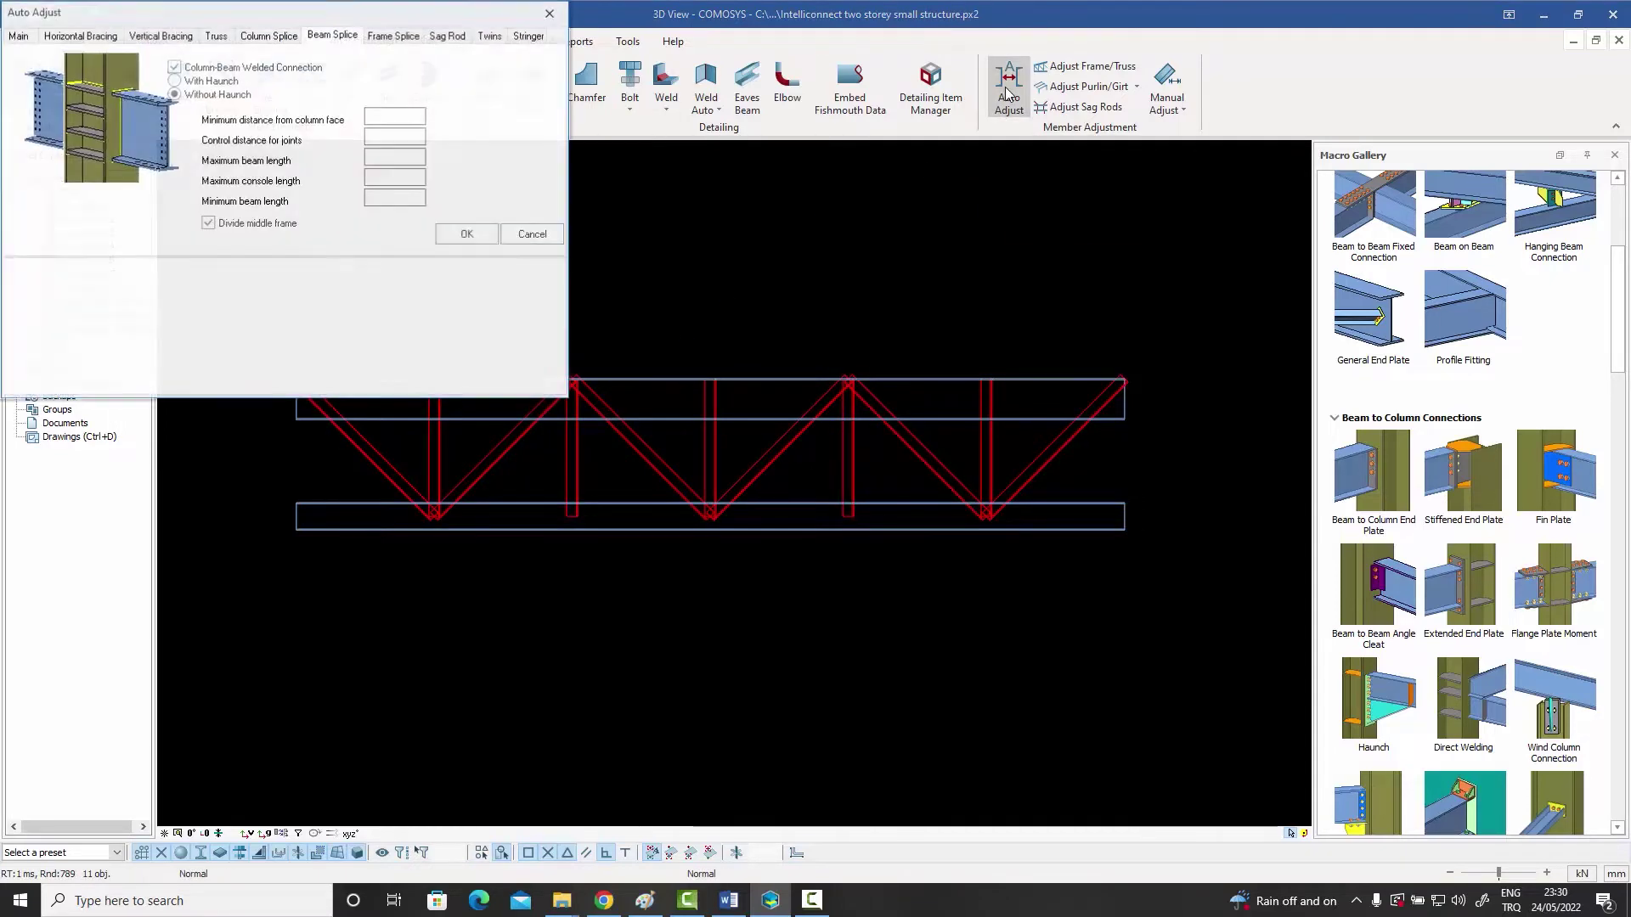
pyautogui.click(467, 236)
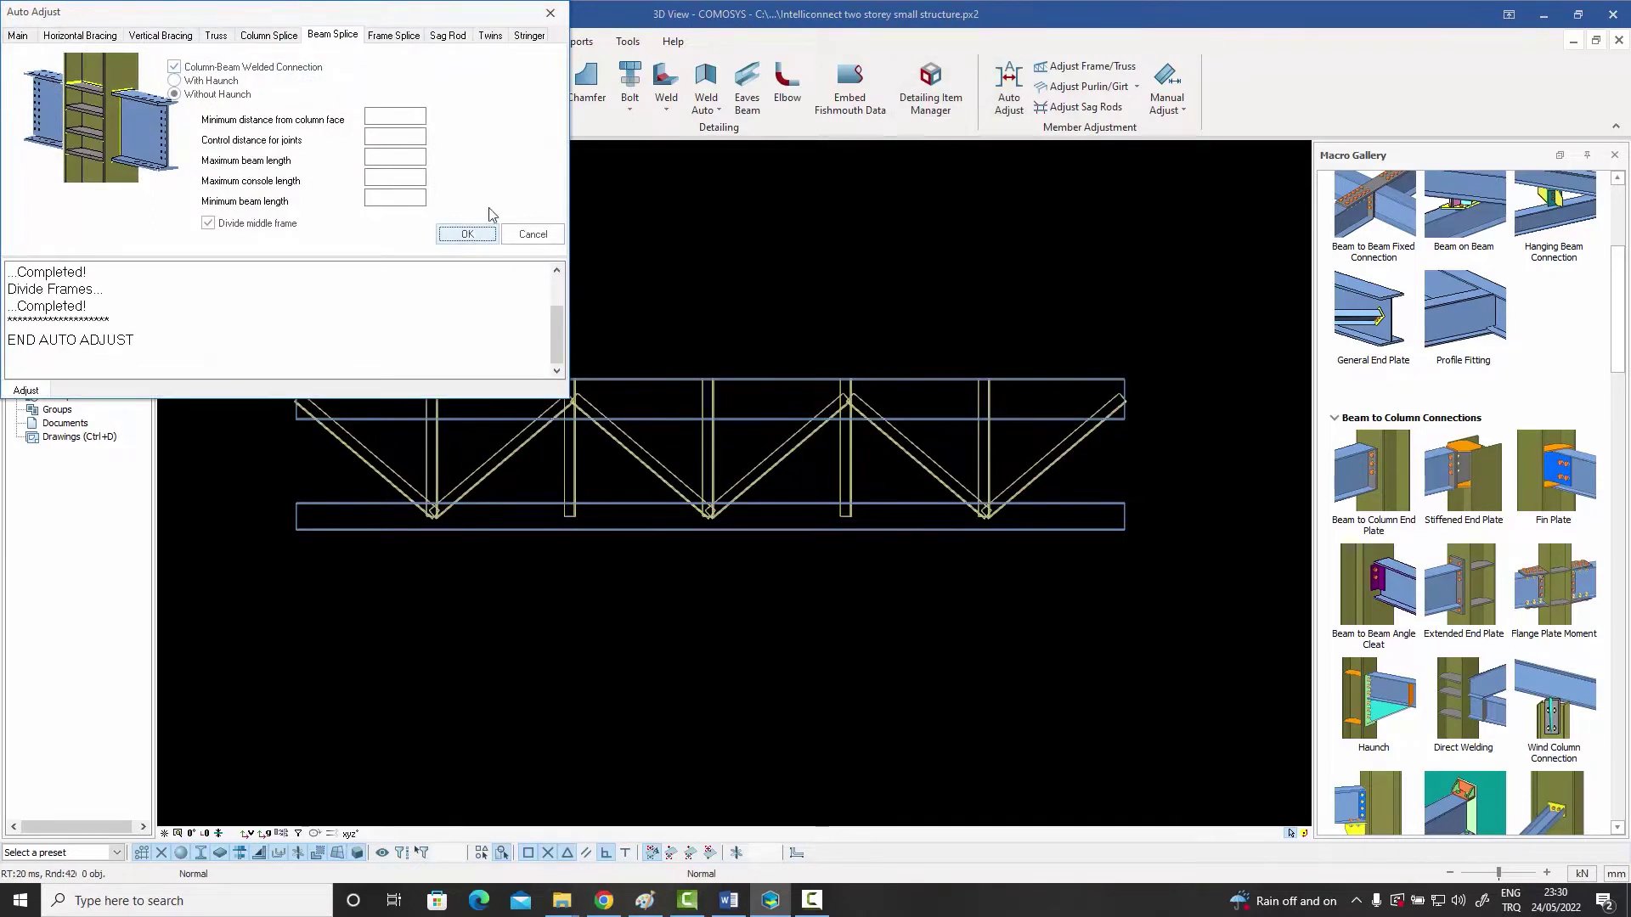
pyautogui.click(550, 13)
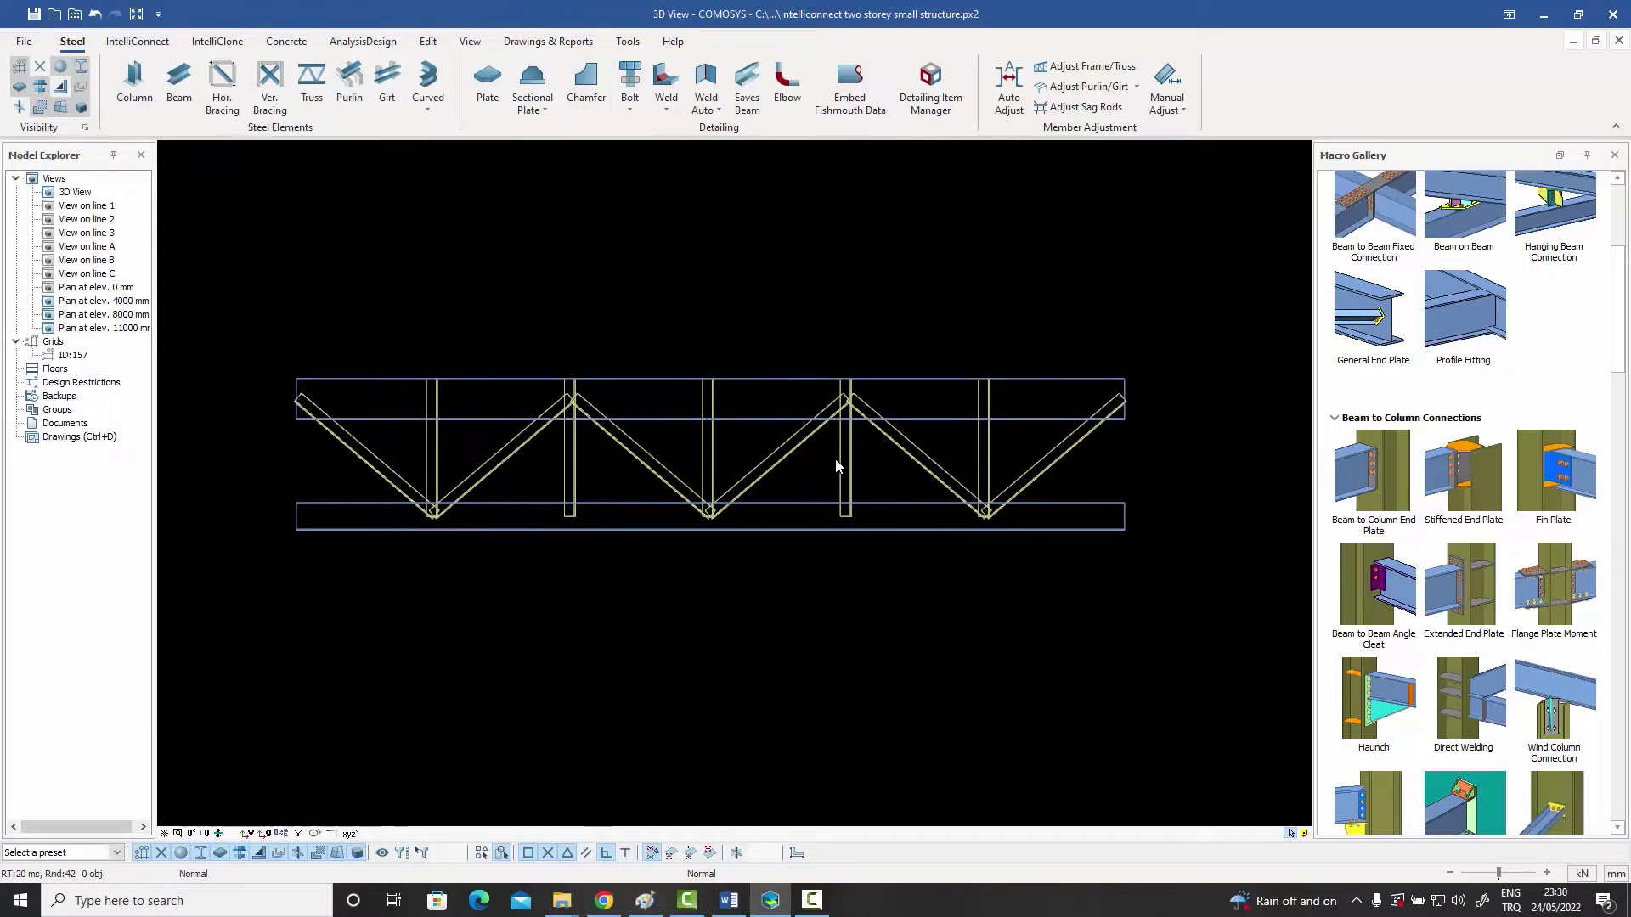
# Switch the truss display through wireframe, solid and outline modes, then window-select all truss members
pyautogui.press('w')
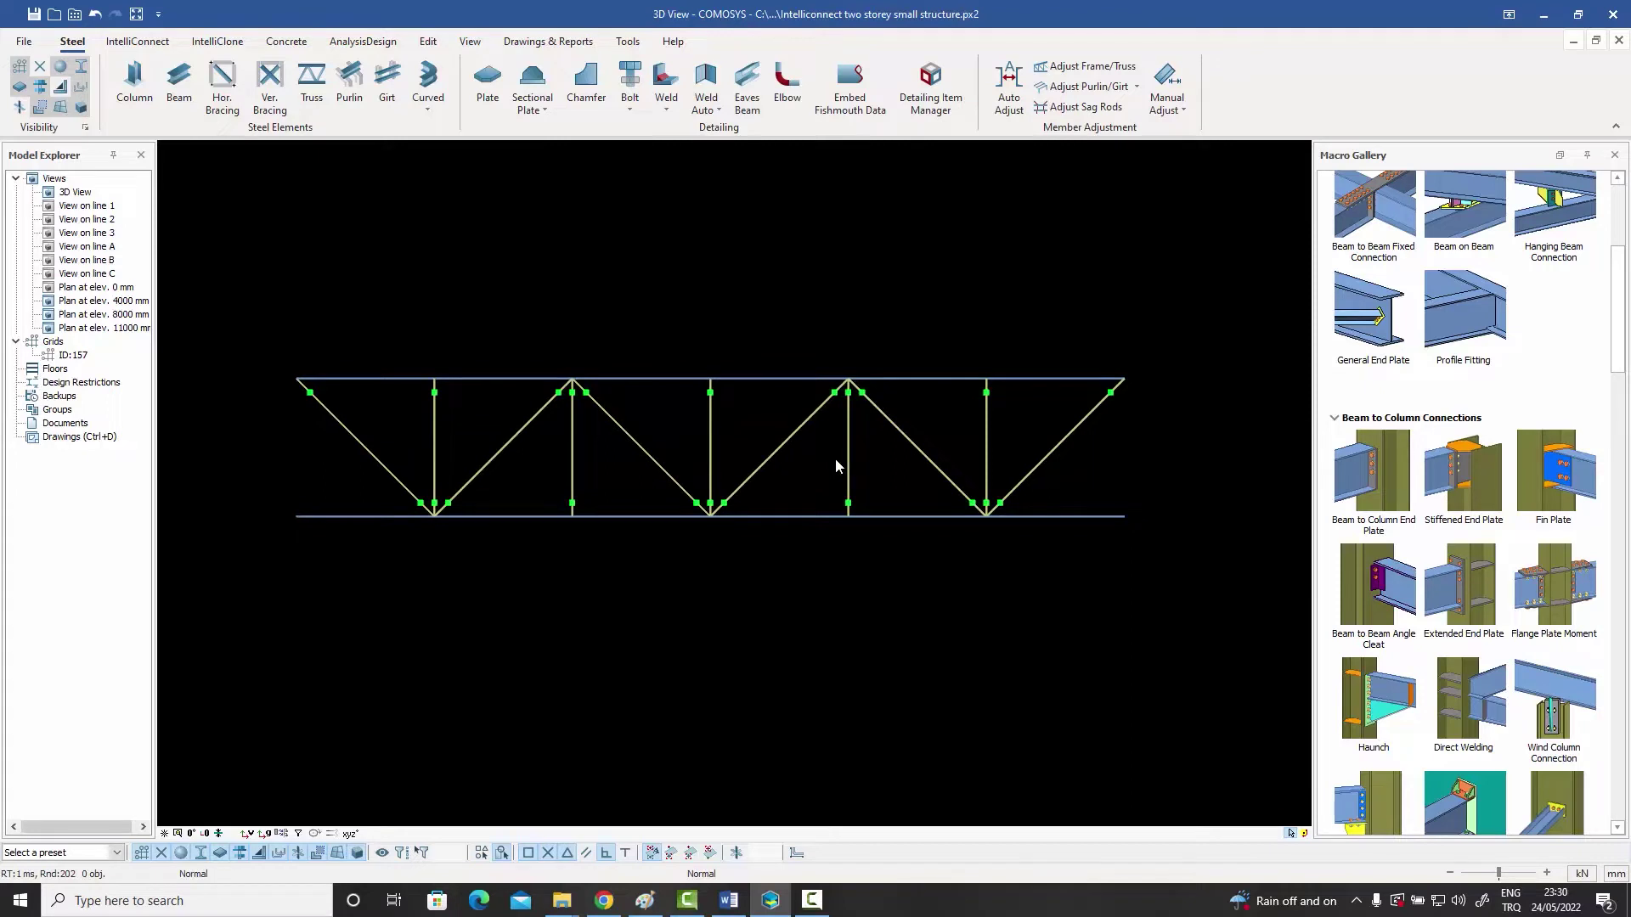
pyautogui.press('s')
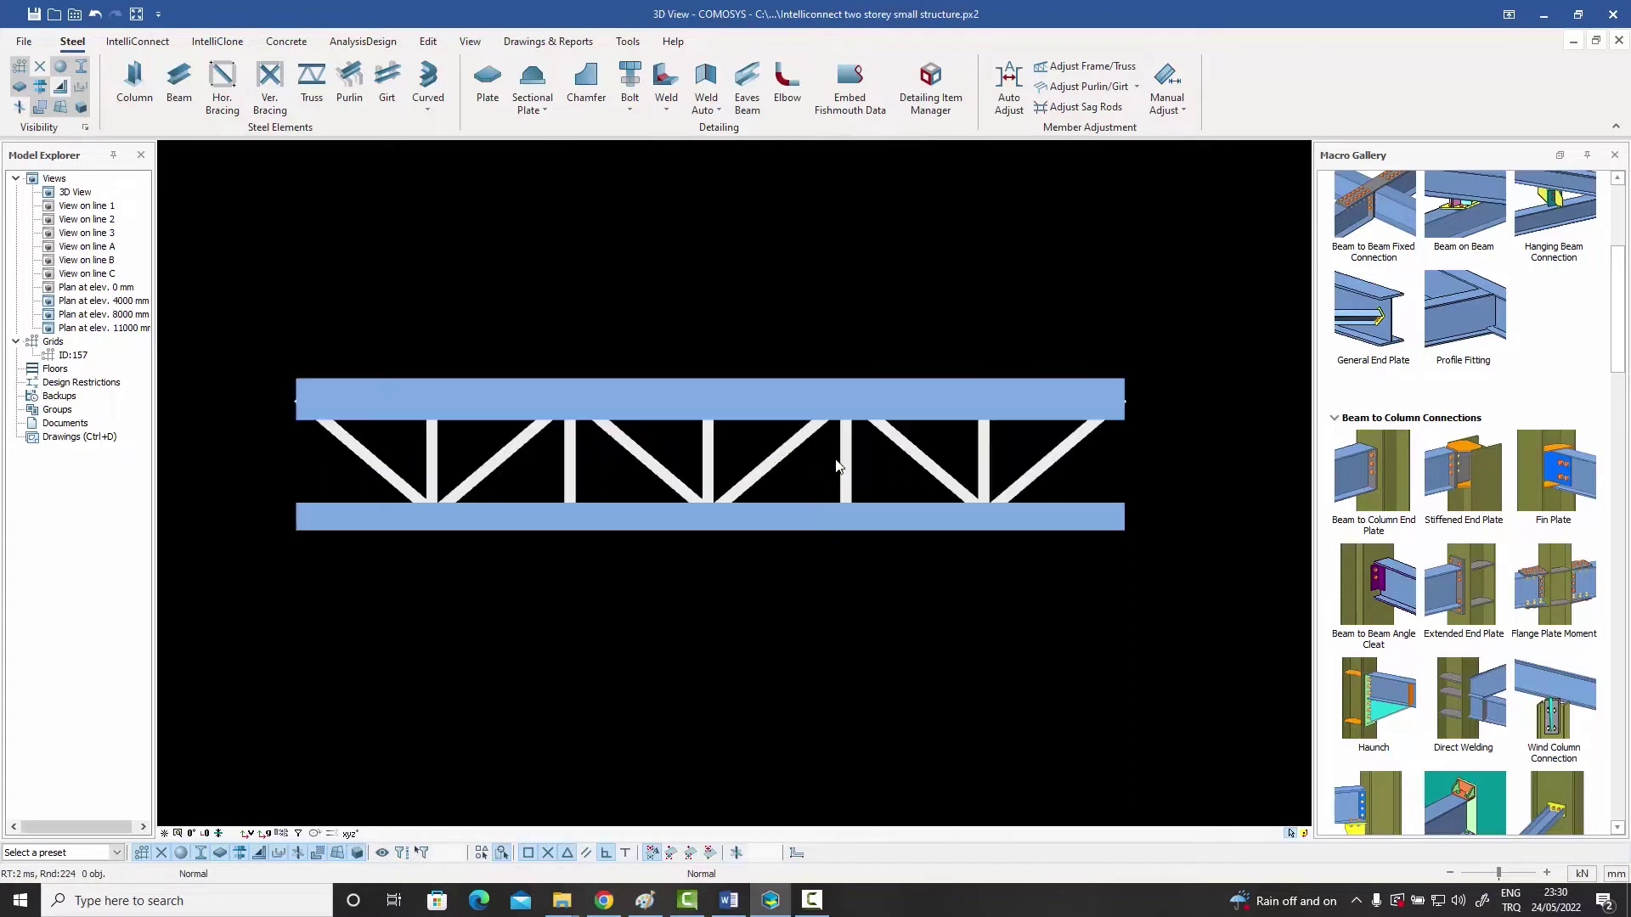
pyautogui.press('o')
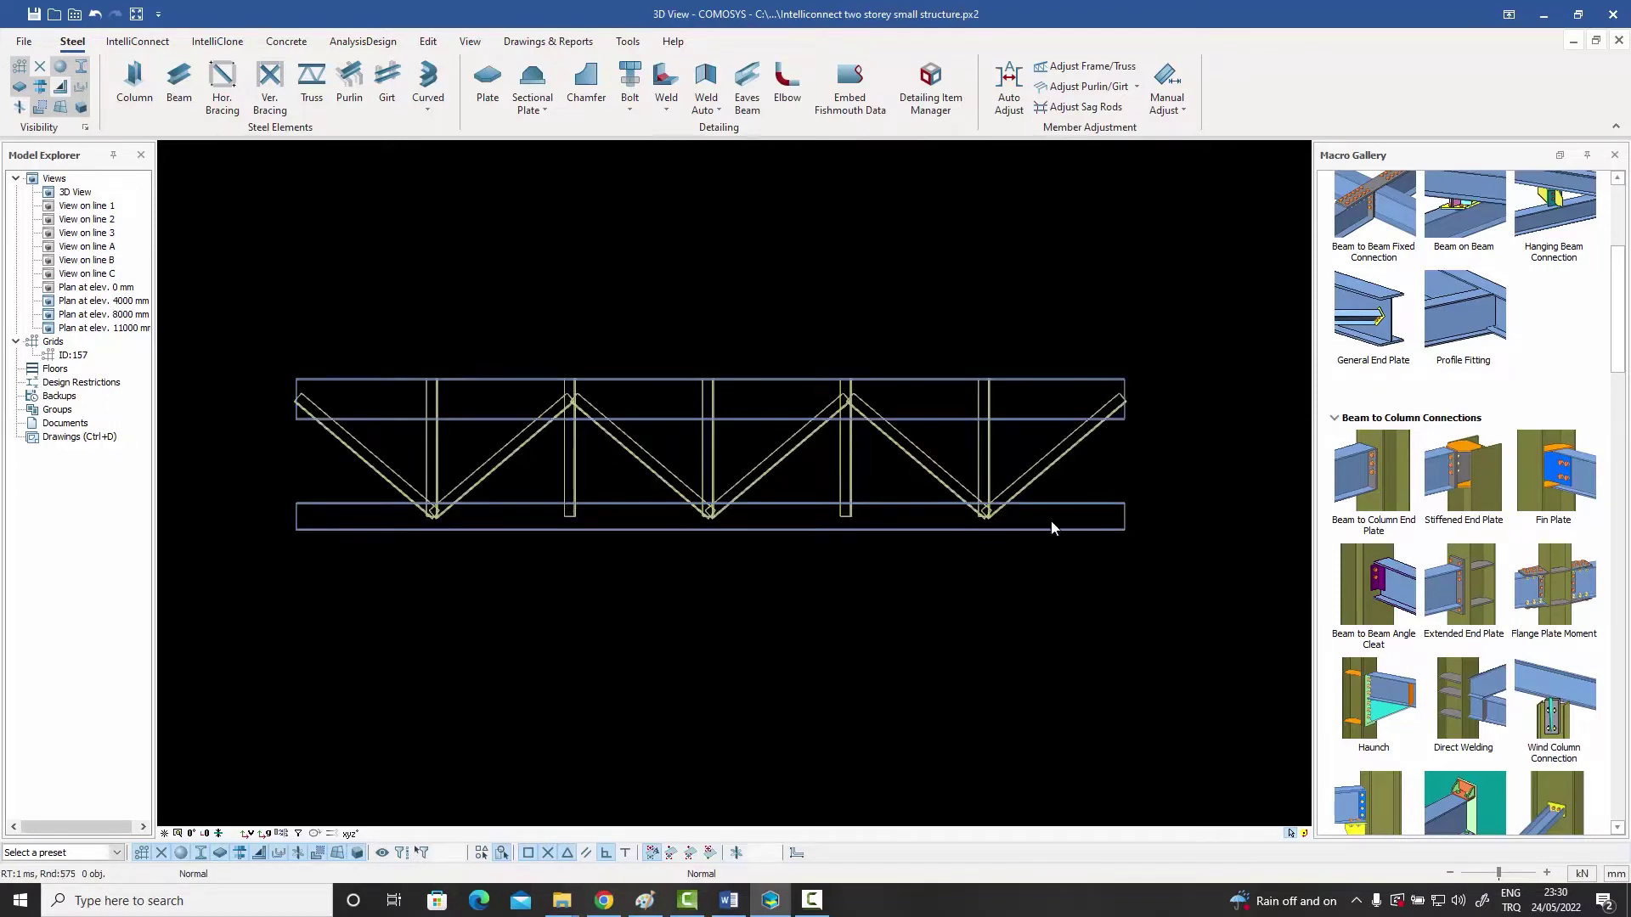
pyautogui.moveTo(1174, 584); pyautogui.dragTo(260, 309)
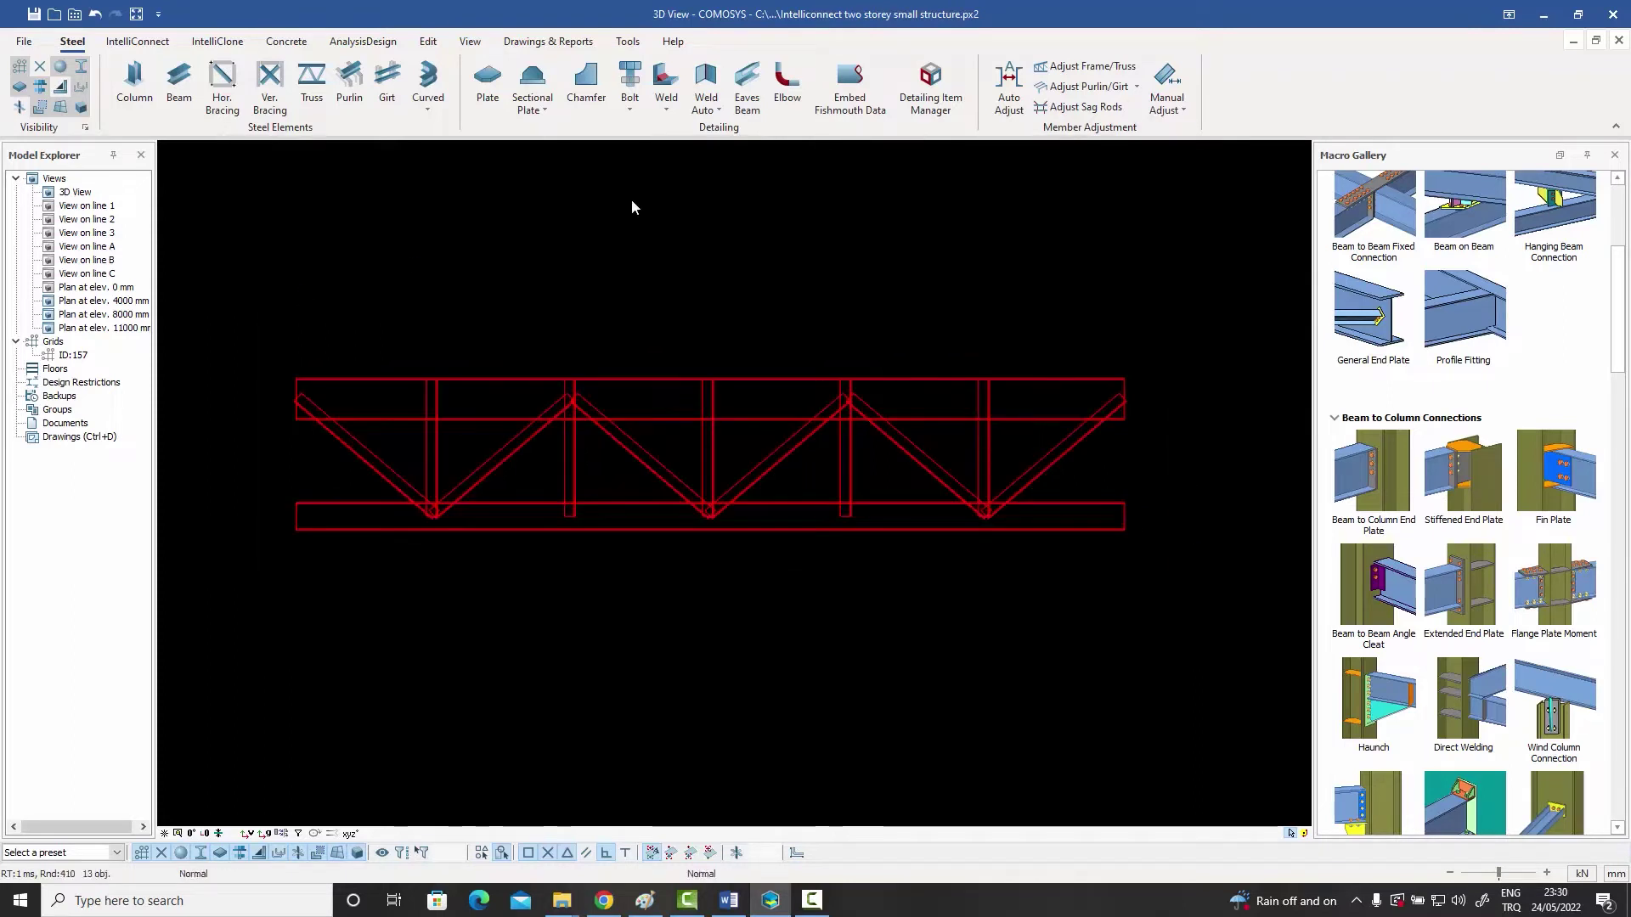
# Draw gravity lines on the selected truss members with Manual Adjust > Draw Gravity Line
pyautogui.click(1187, 108)
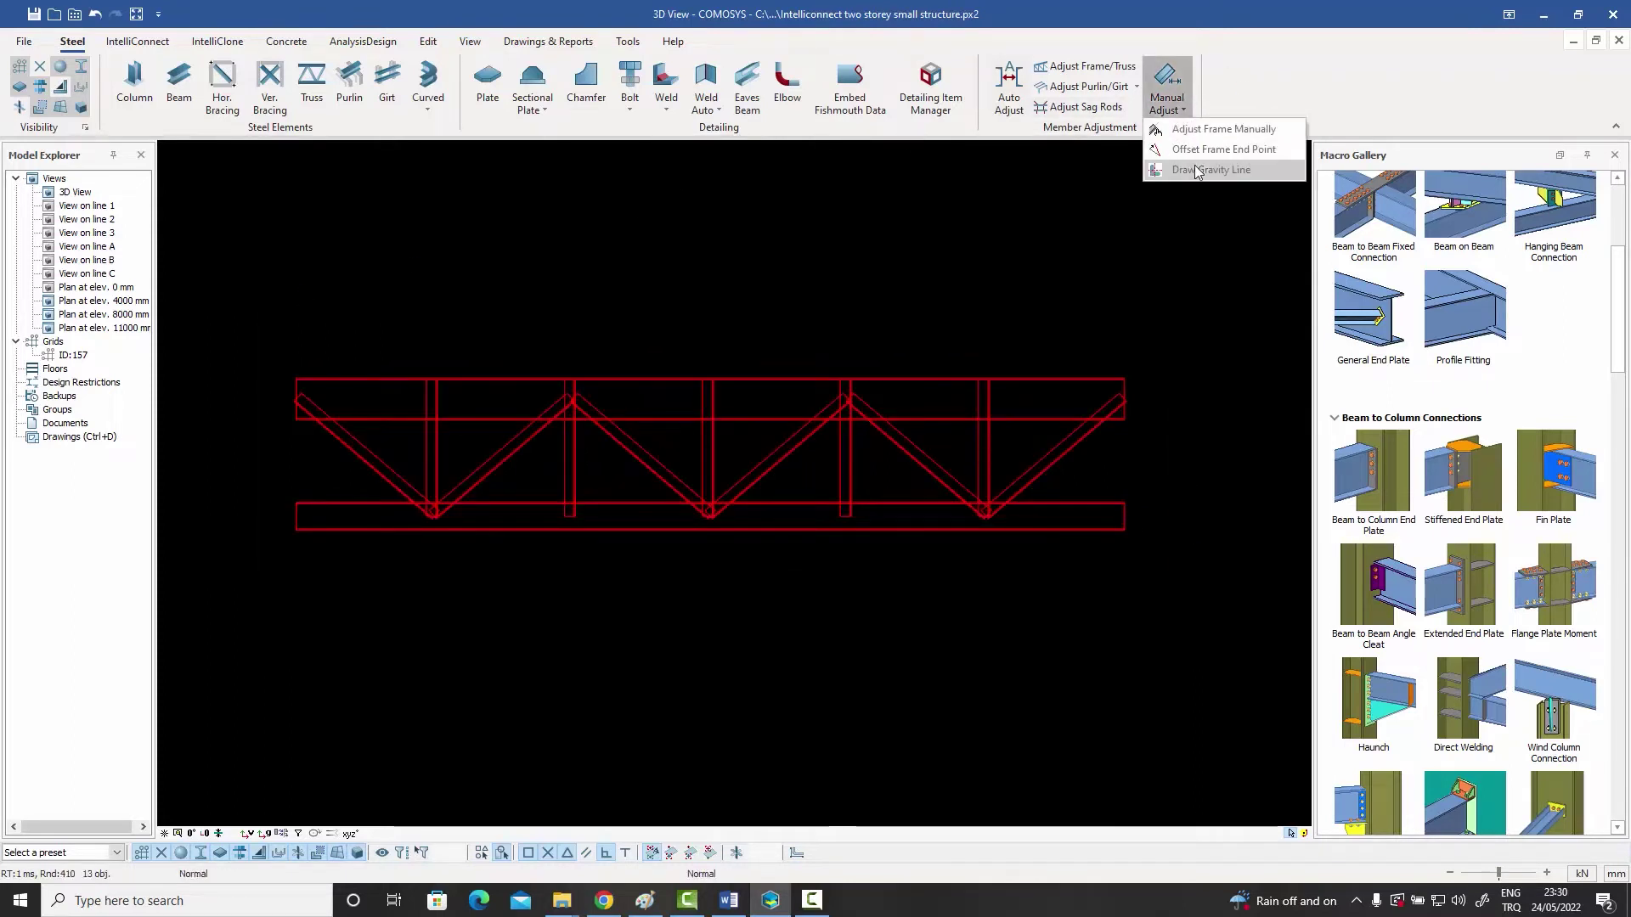
pyautogui.click(1214, 169)
pyautogui.click(180, 59)
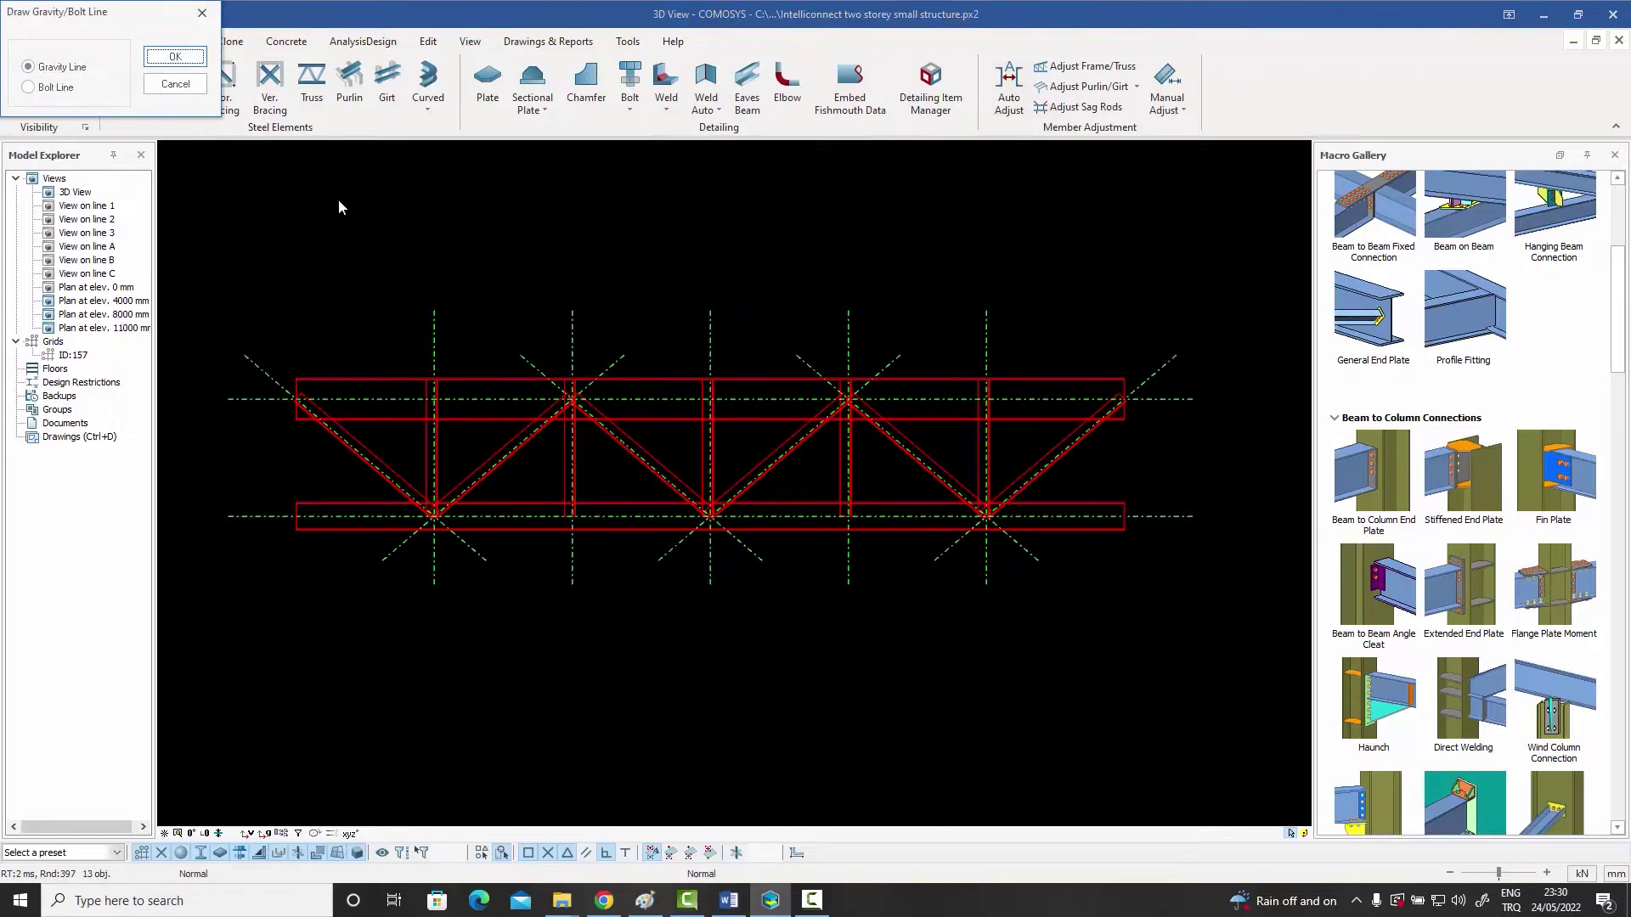
pyautogui.click(200, 14)
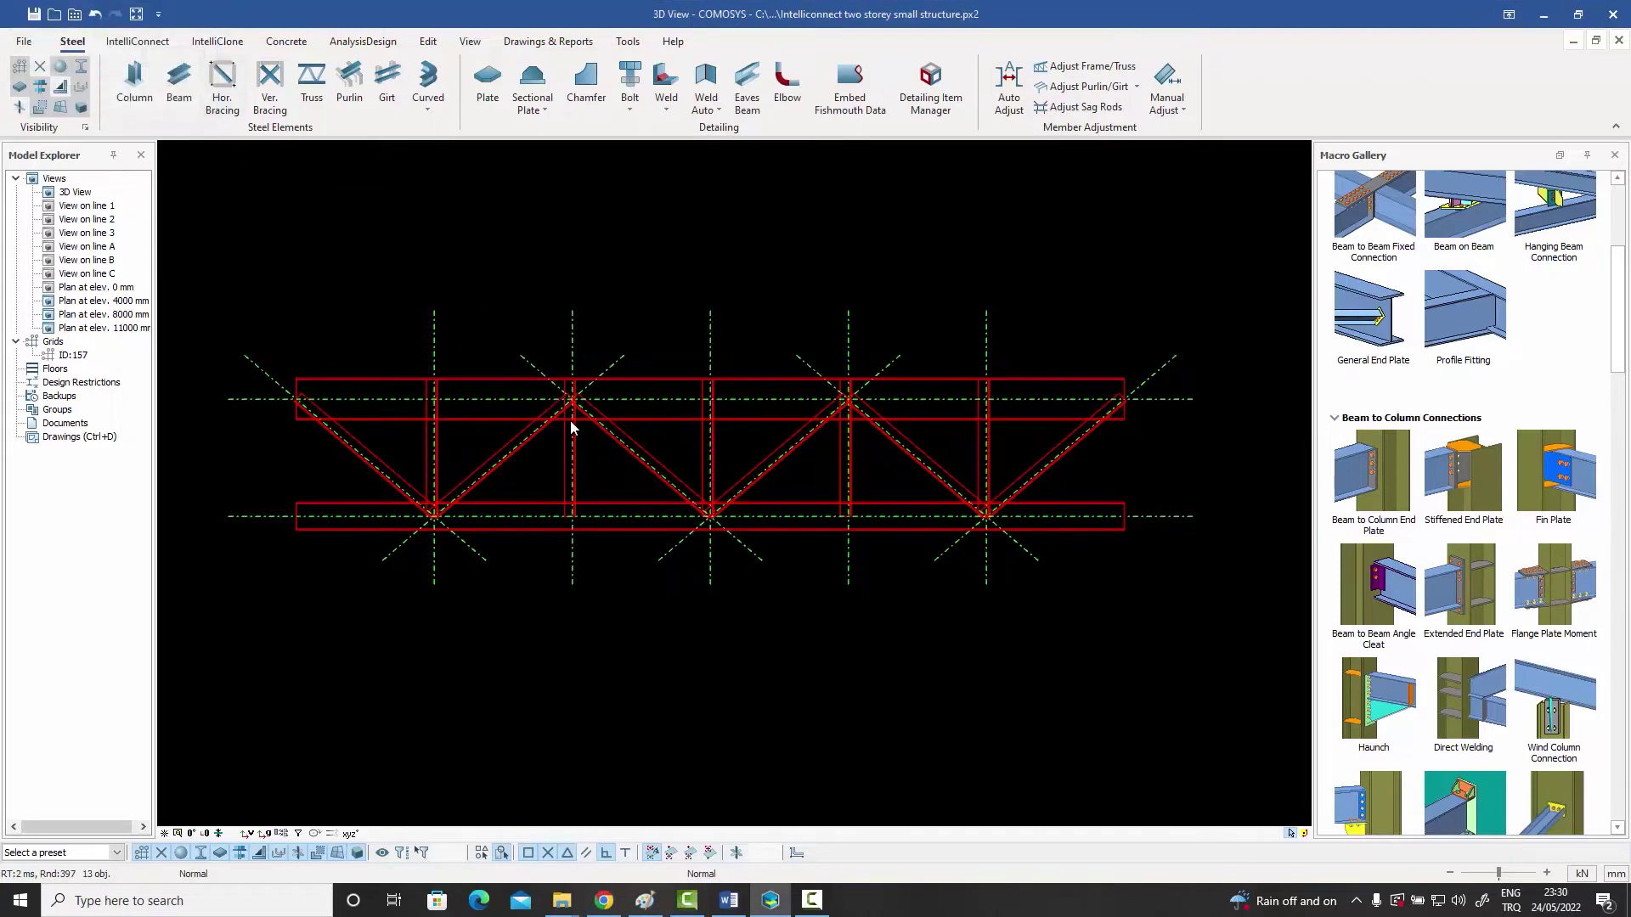
# Check that the diagonal and vertical gravity lines meet at a node, then return to the 3D view
pyautogui.scroll(5, 579, 371)
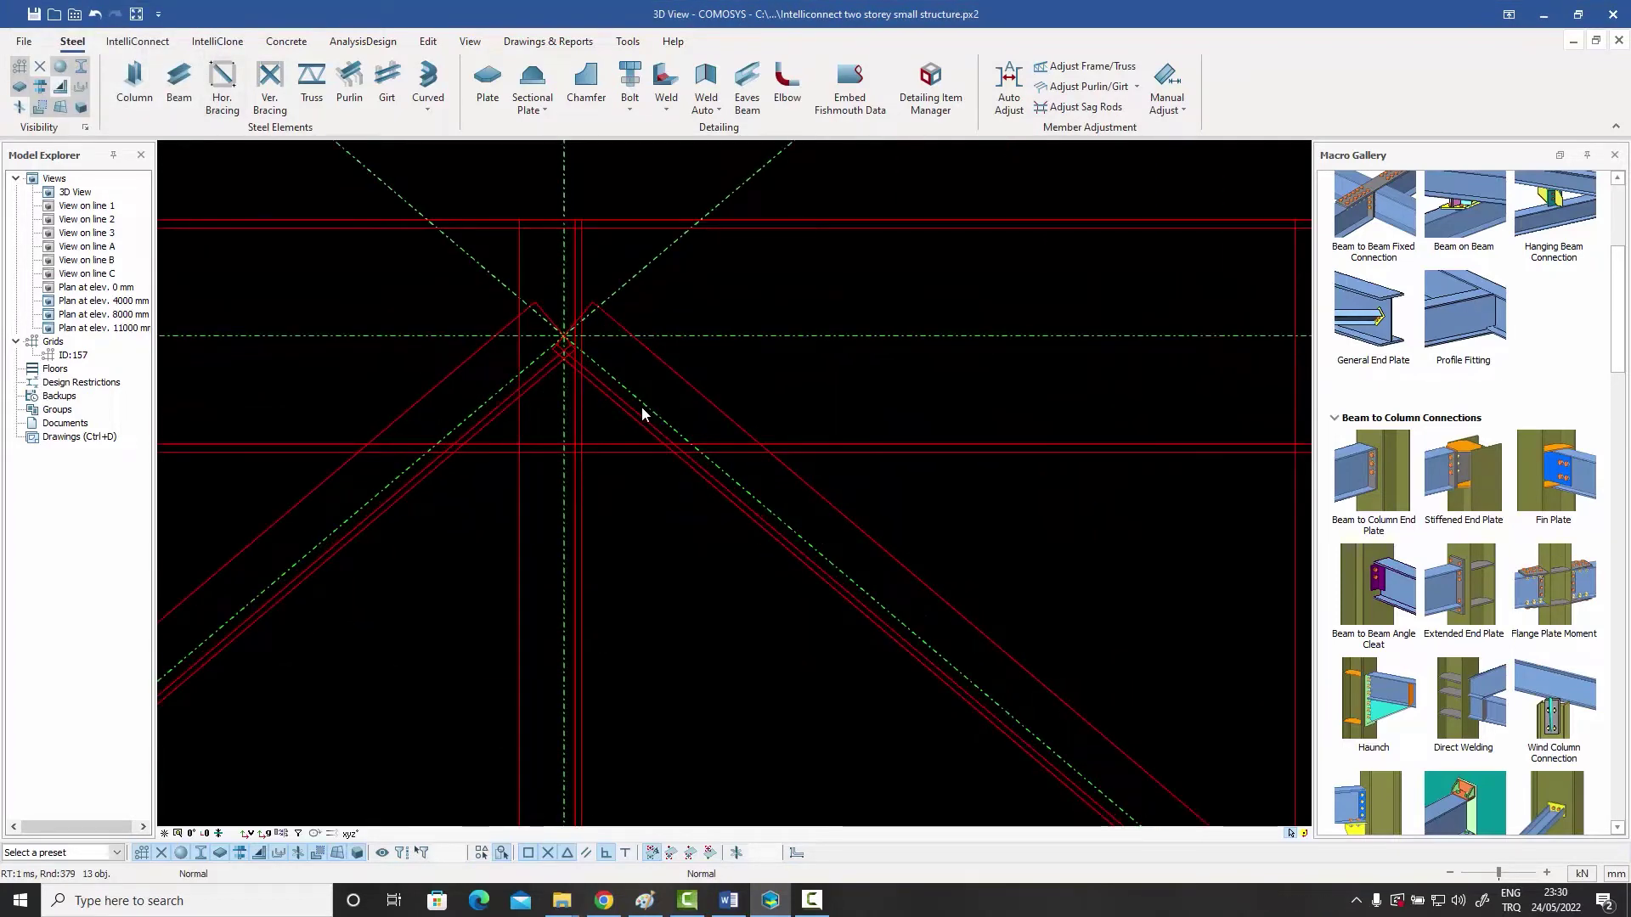
pyautogui.click(642, 414)
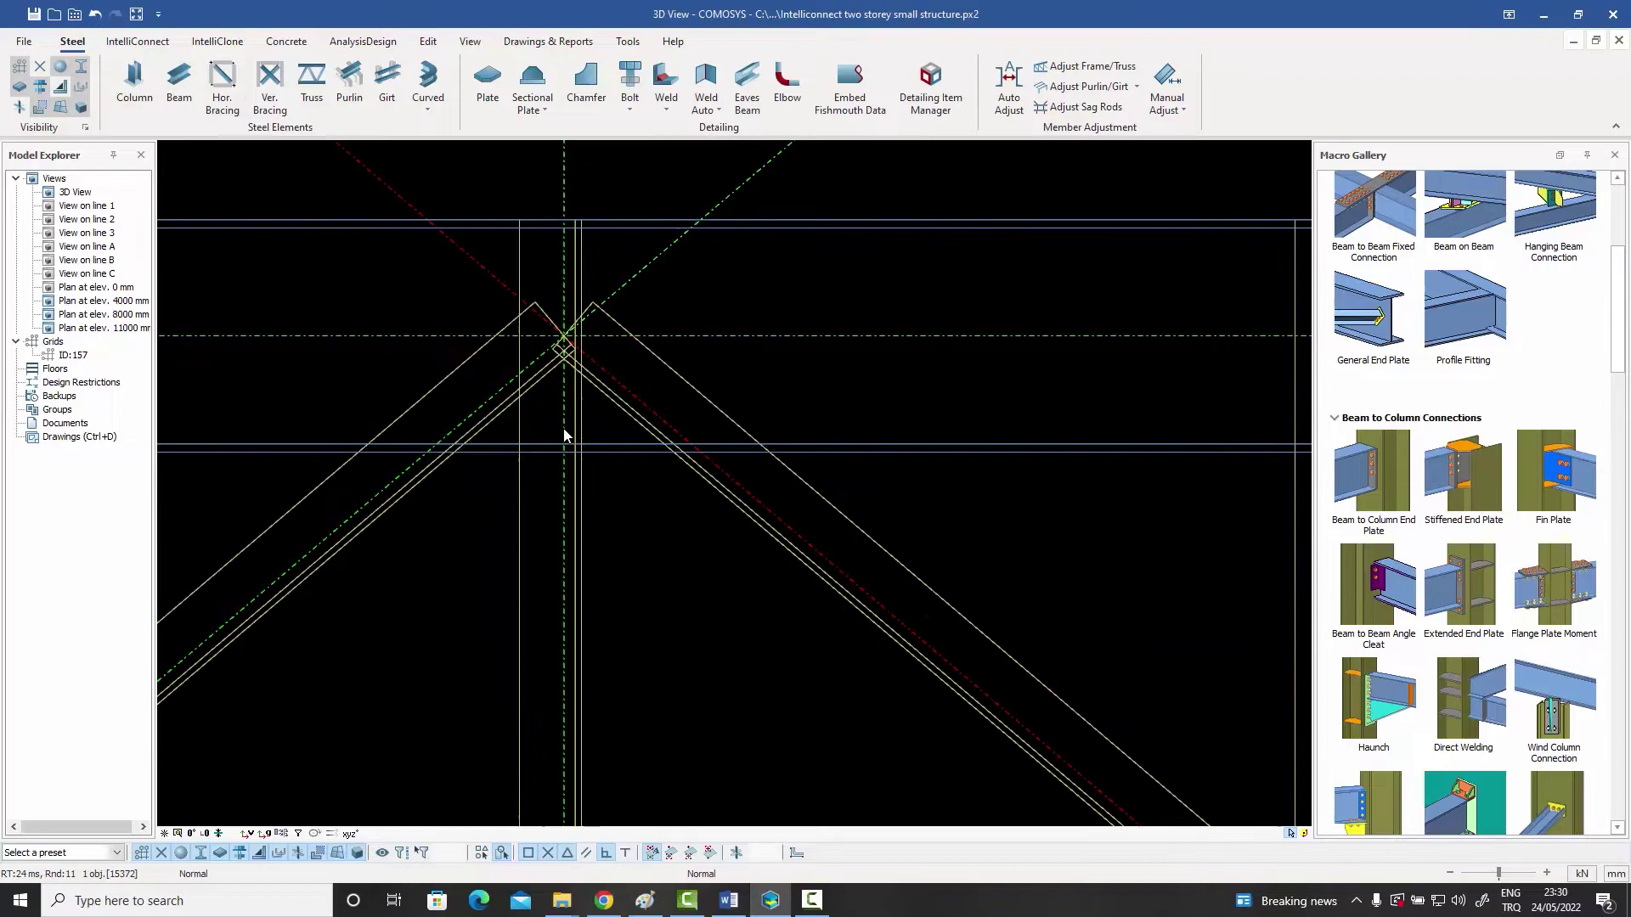
pyautogui.click(520, 380)
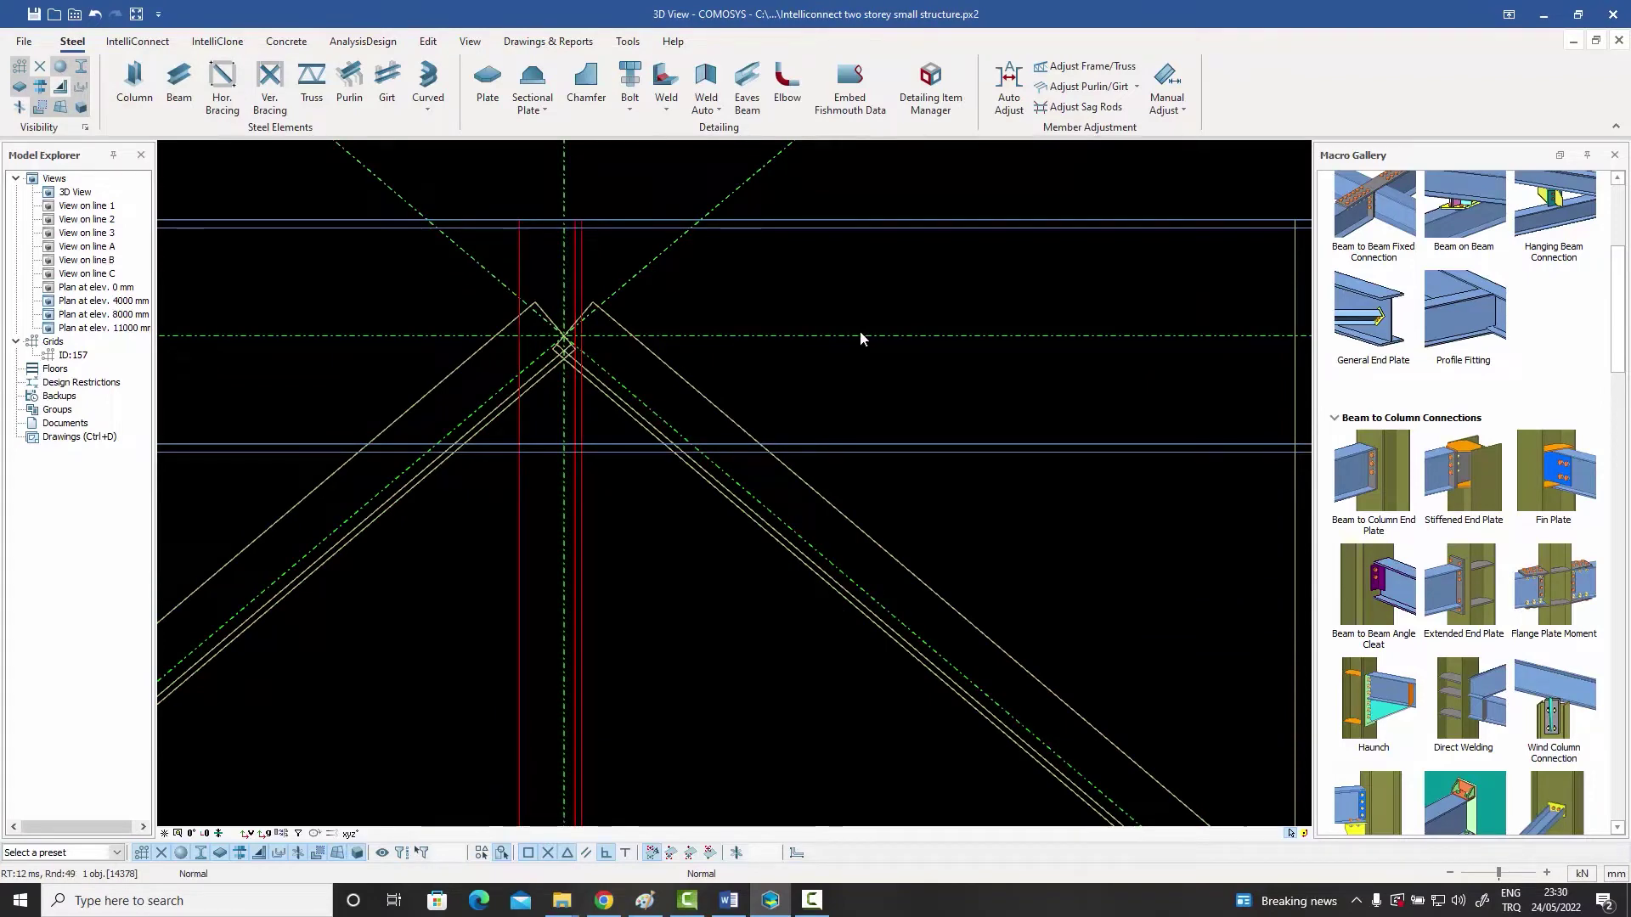
pyautogui.scroll(-5, 594, 302)
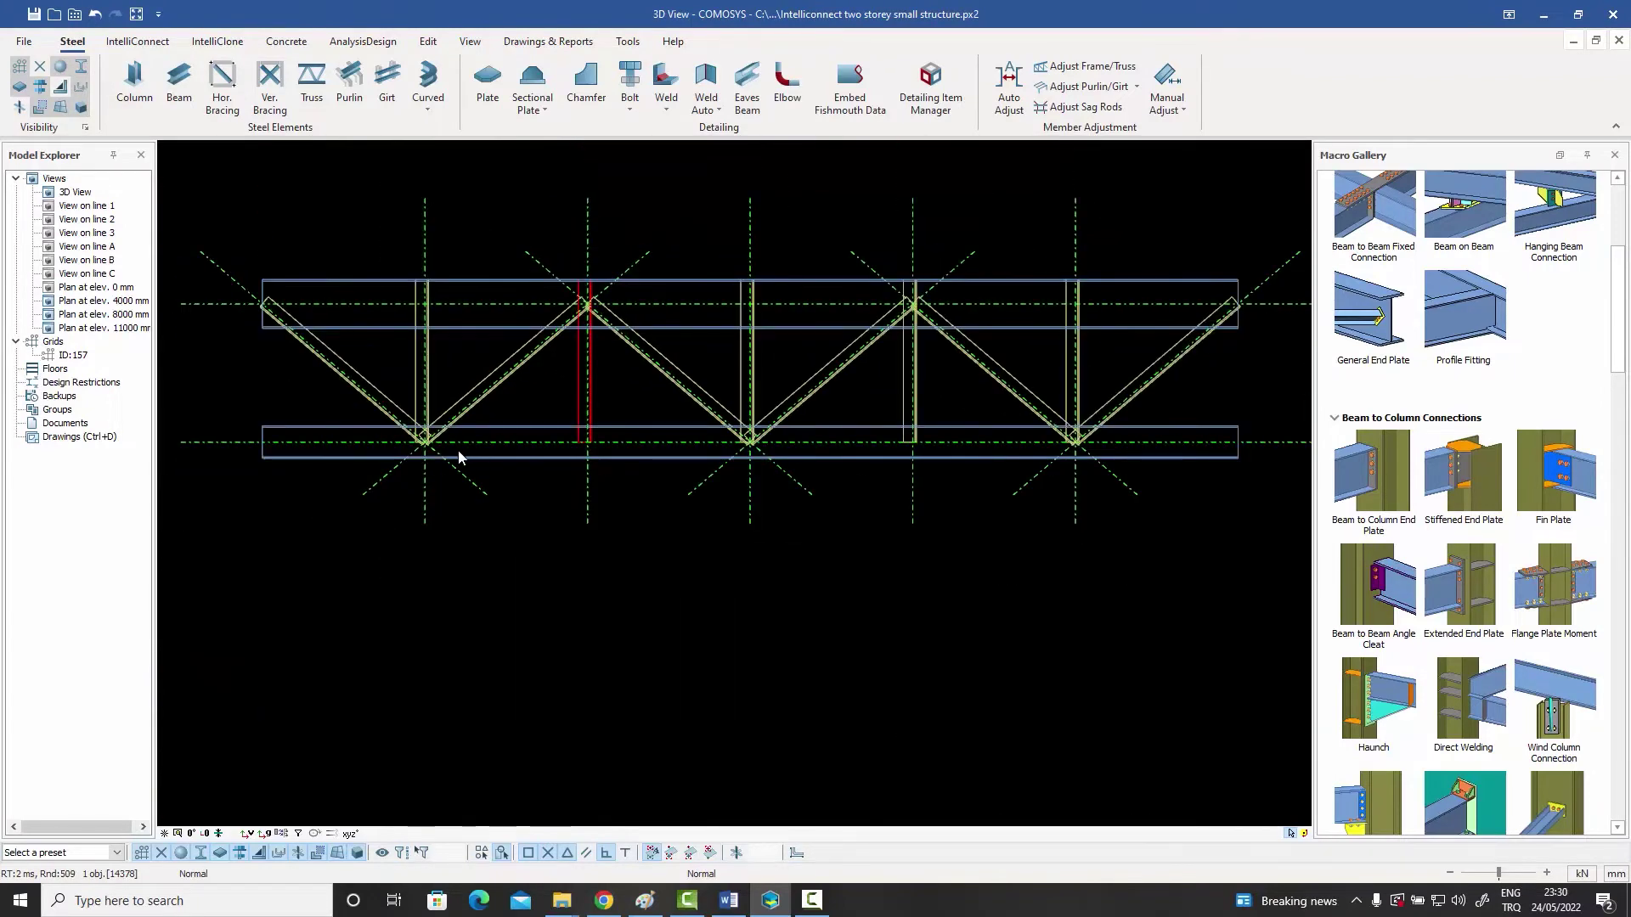
pyautogui.scroll(4, 421, 441)
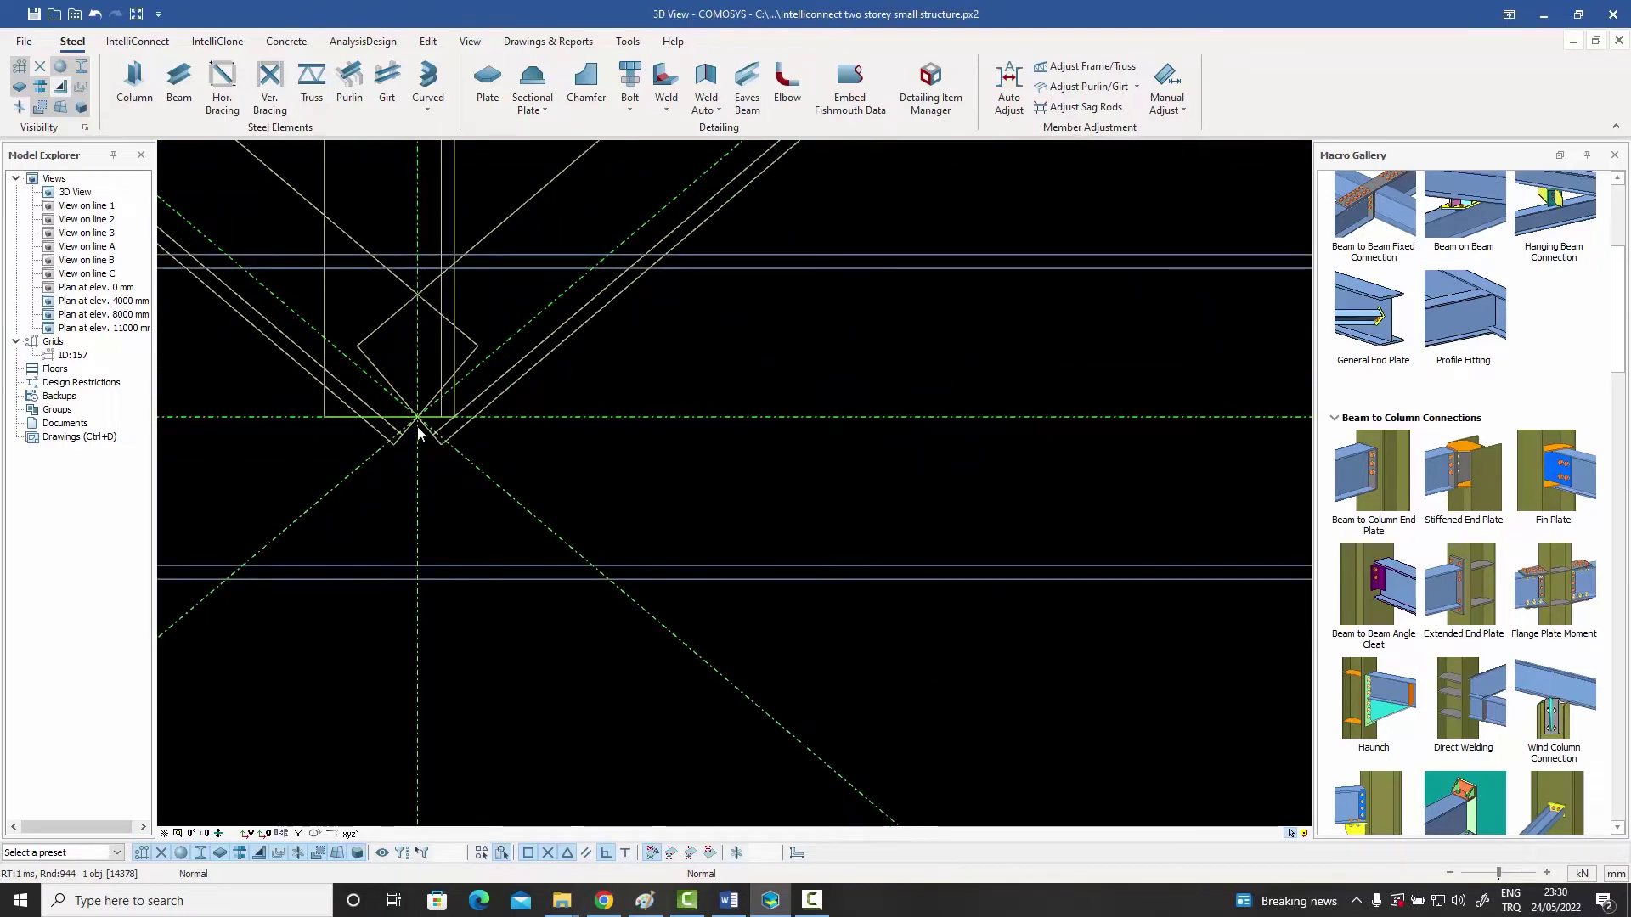
pyautogui.scroll(-5, 419, 427)
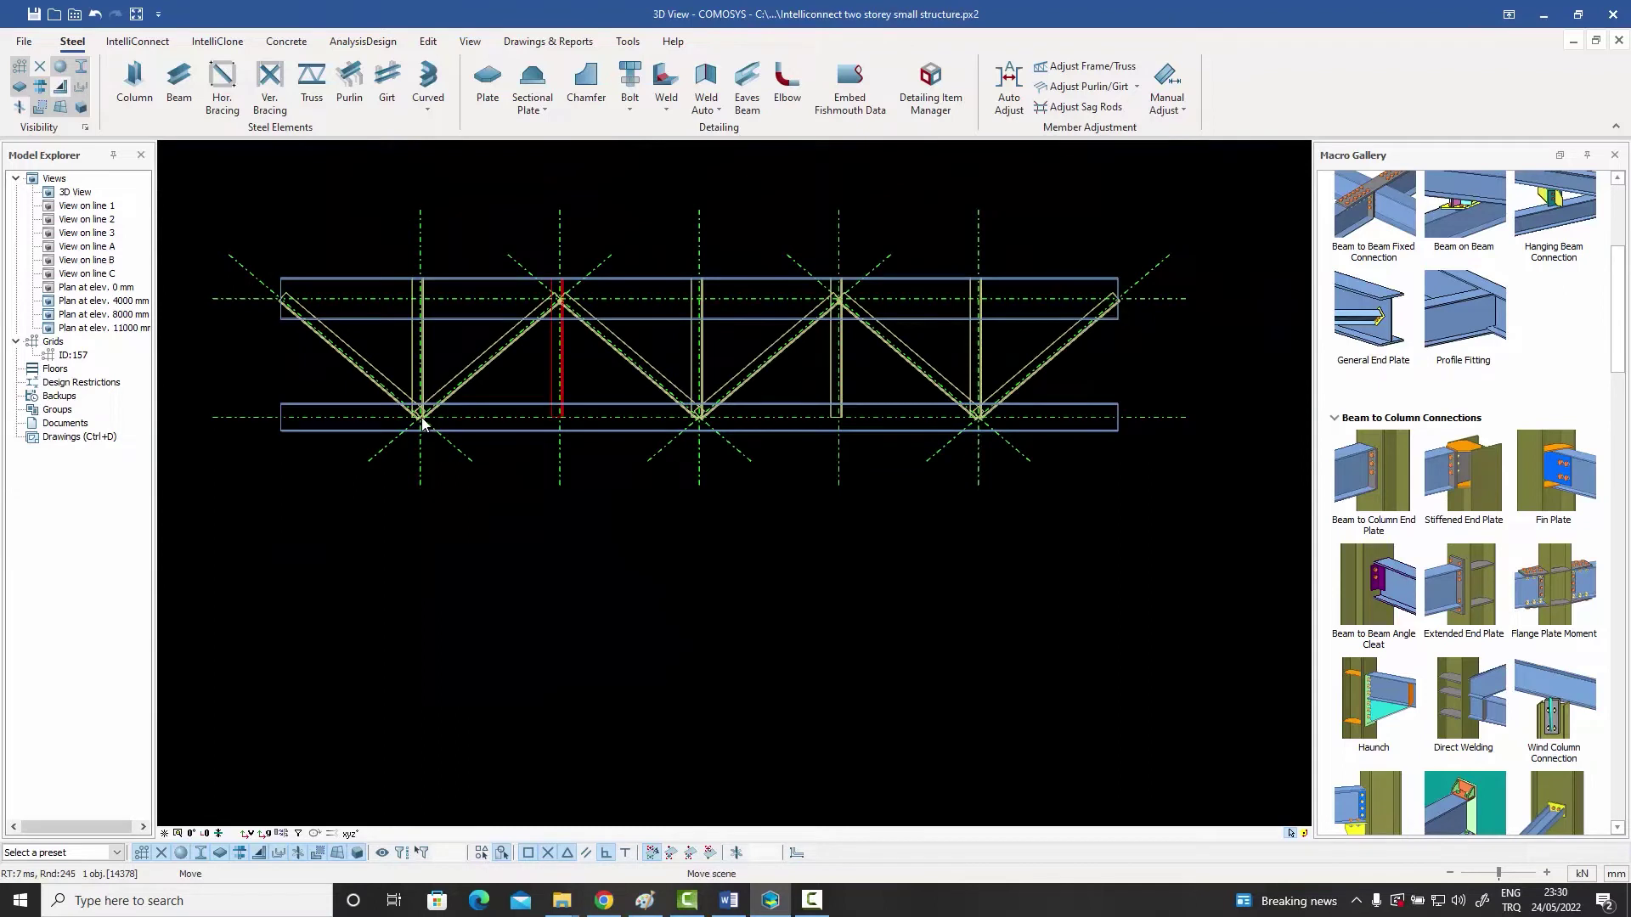
pyautogui.moveTo(422, 424); pyautogui.dragTo(435, 480, button='middle')
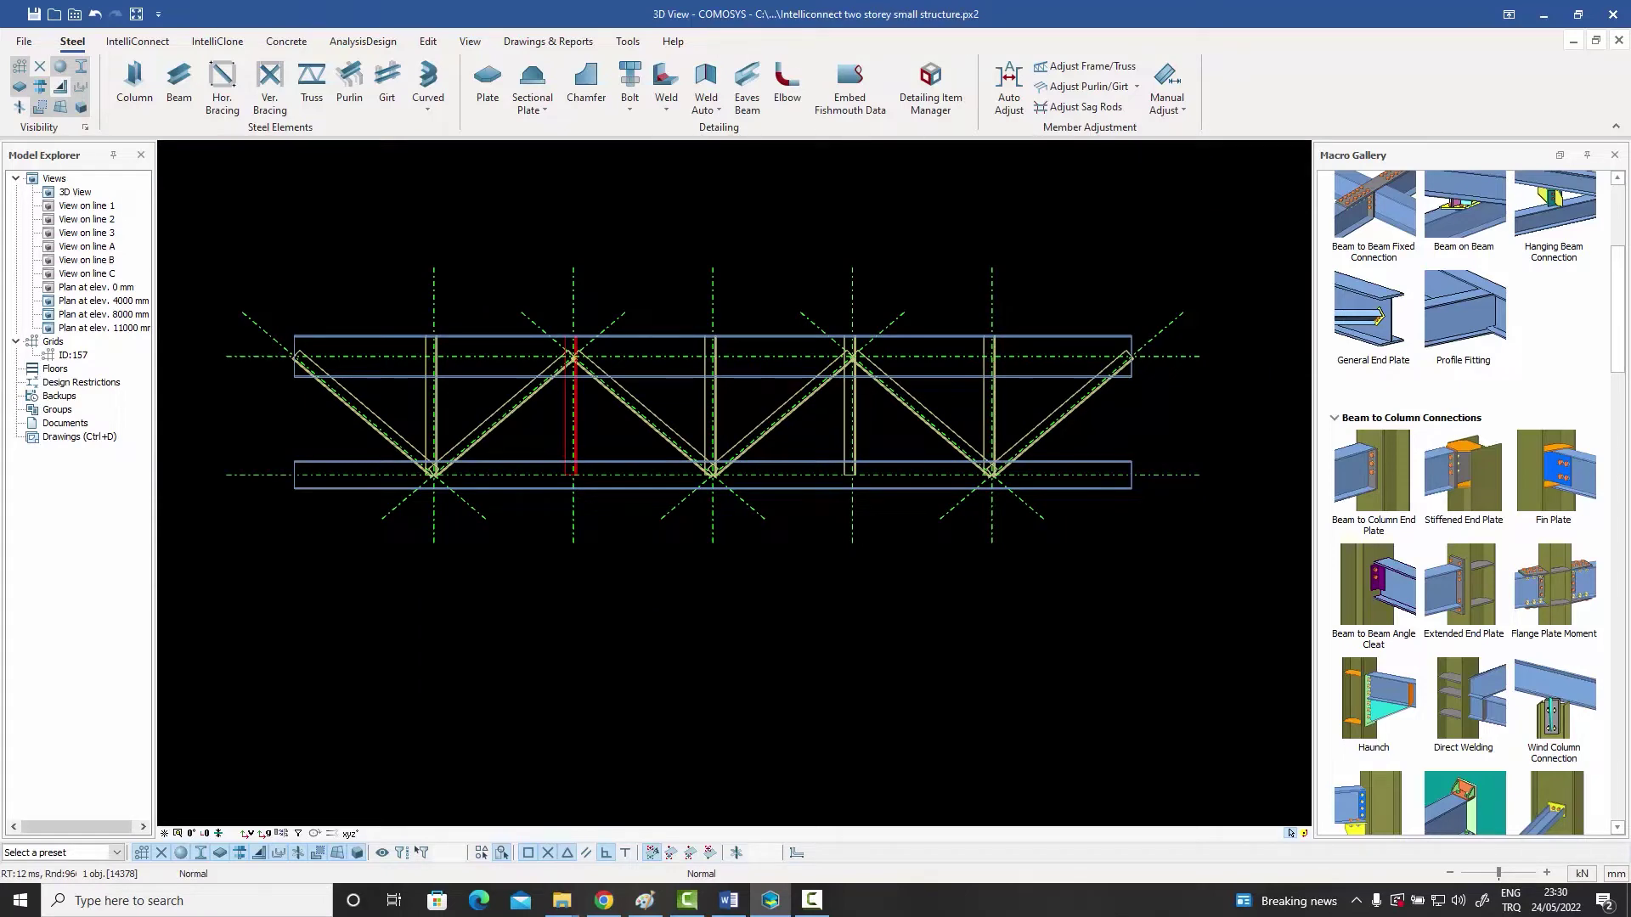
pyautogui.press('Escape')
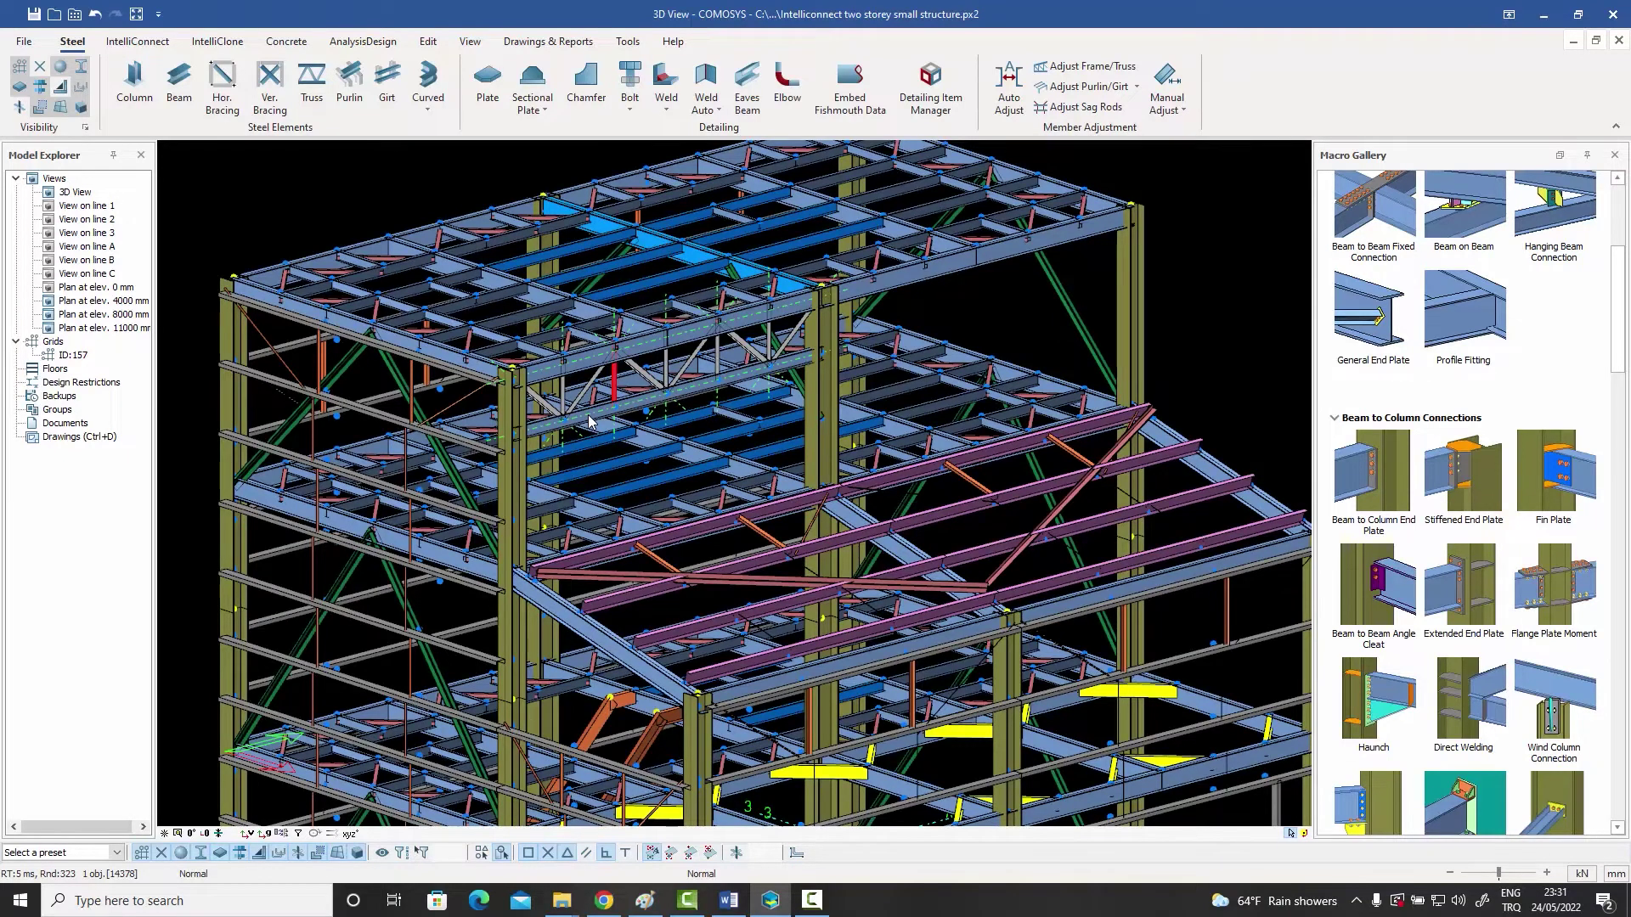
pyautogui.scroll(-2, 589, 420)
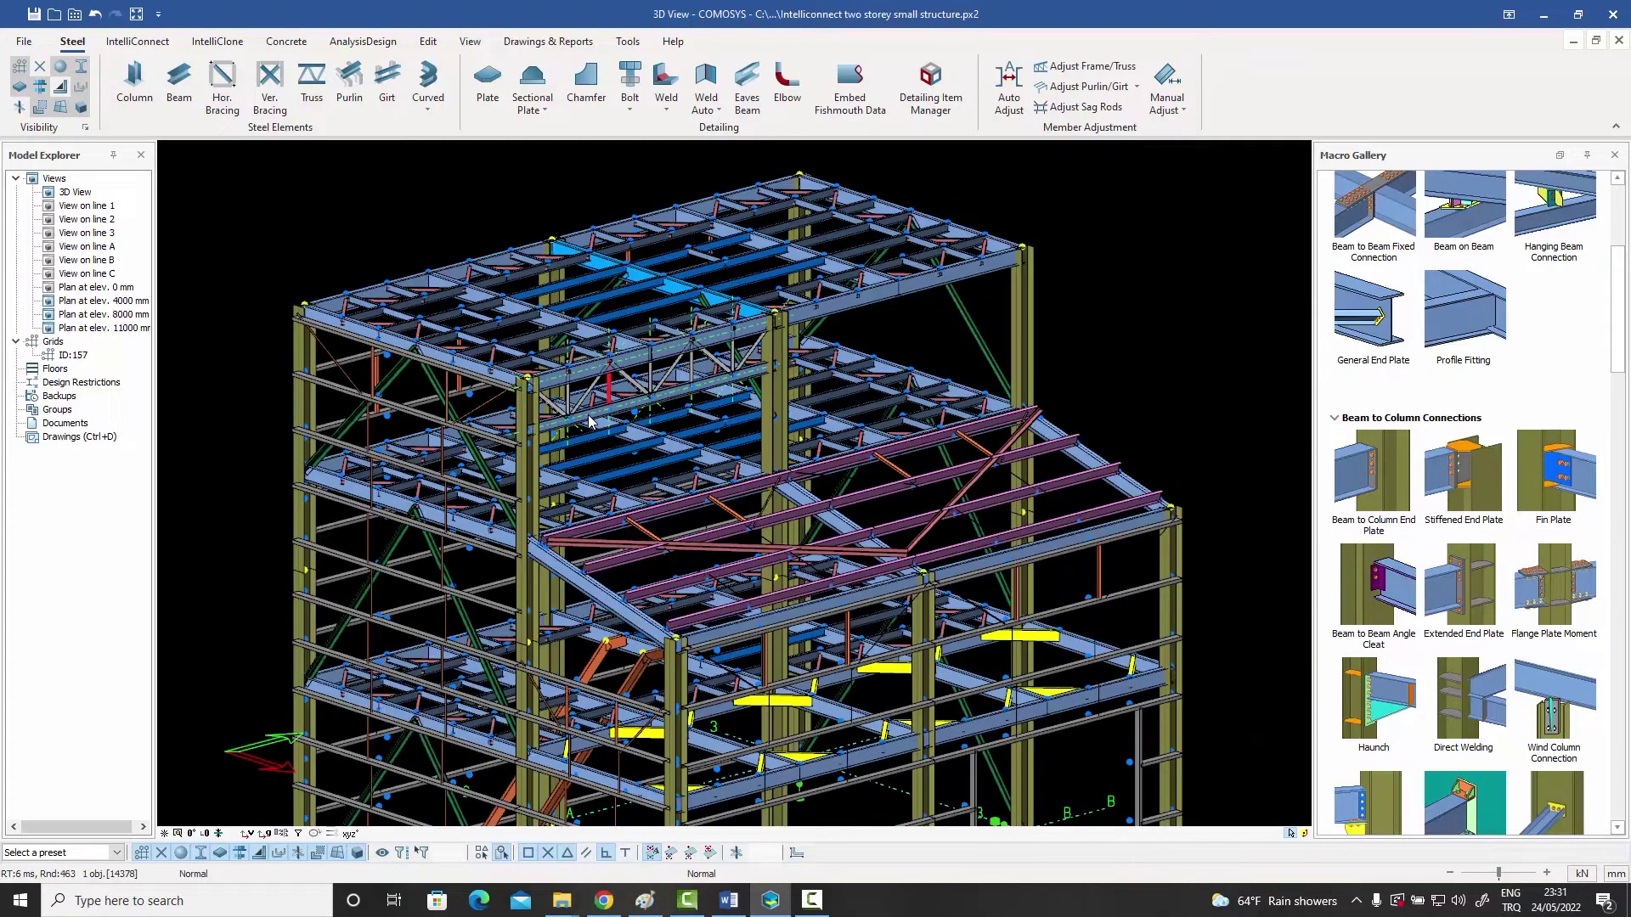
pyautogui.moveTo(592, 422); pyautogui.dragTo(609, 407, button='middle')
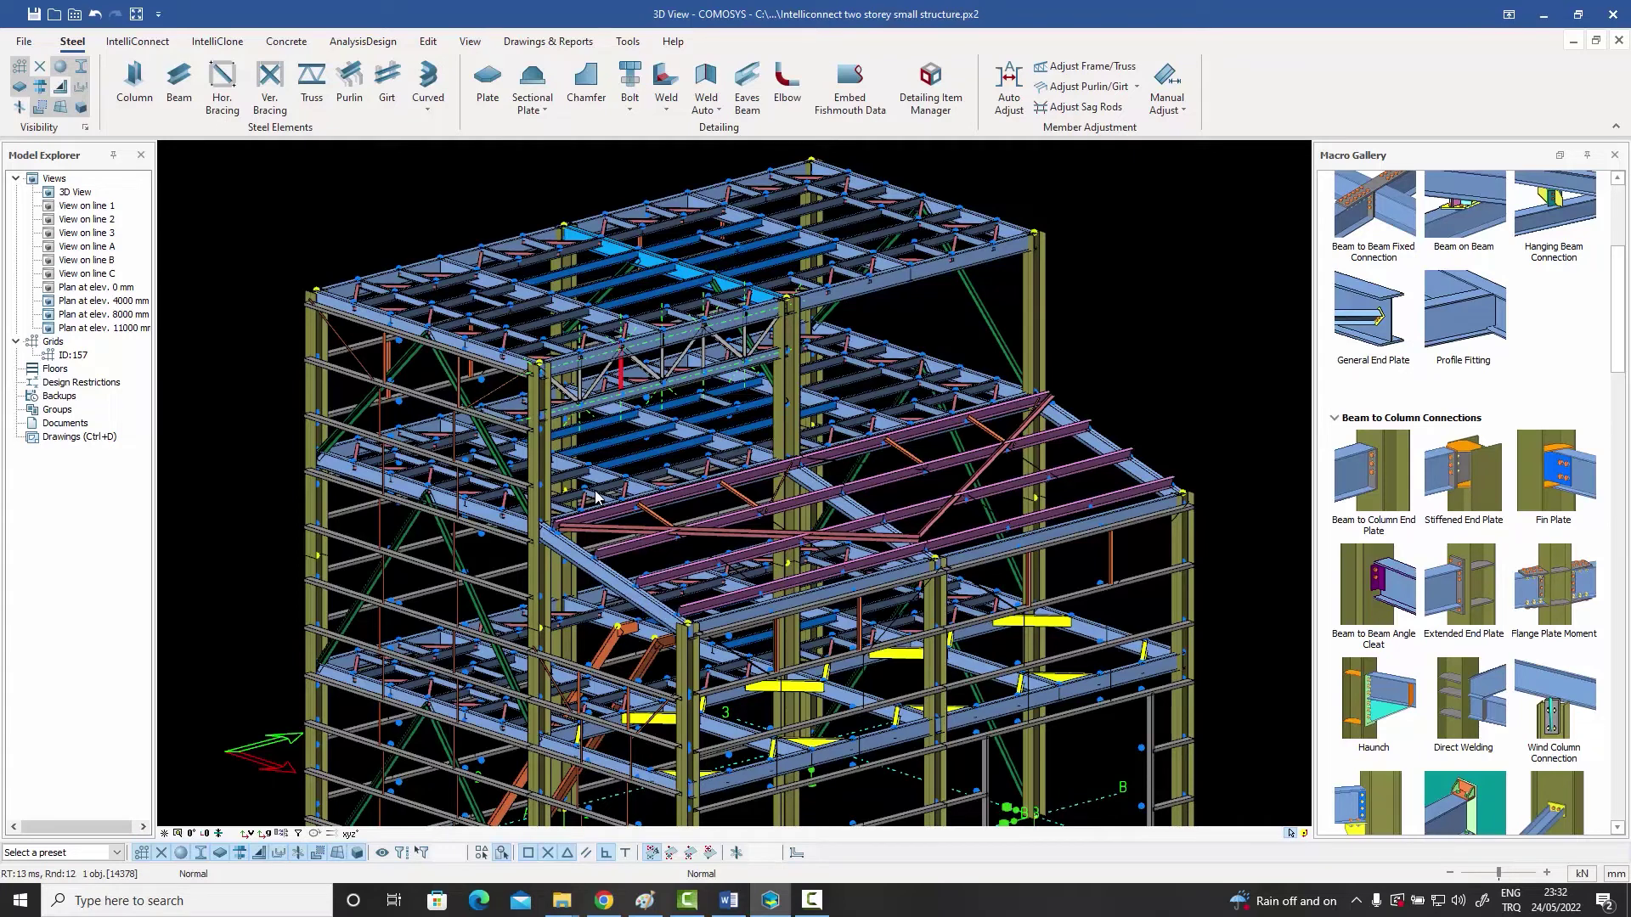
pyautogui.click(1169, 89)
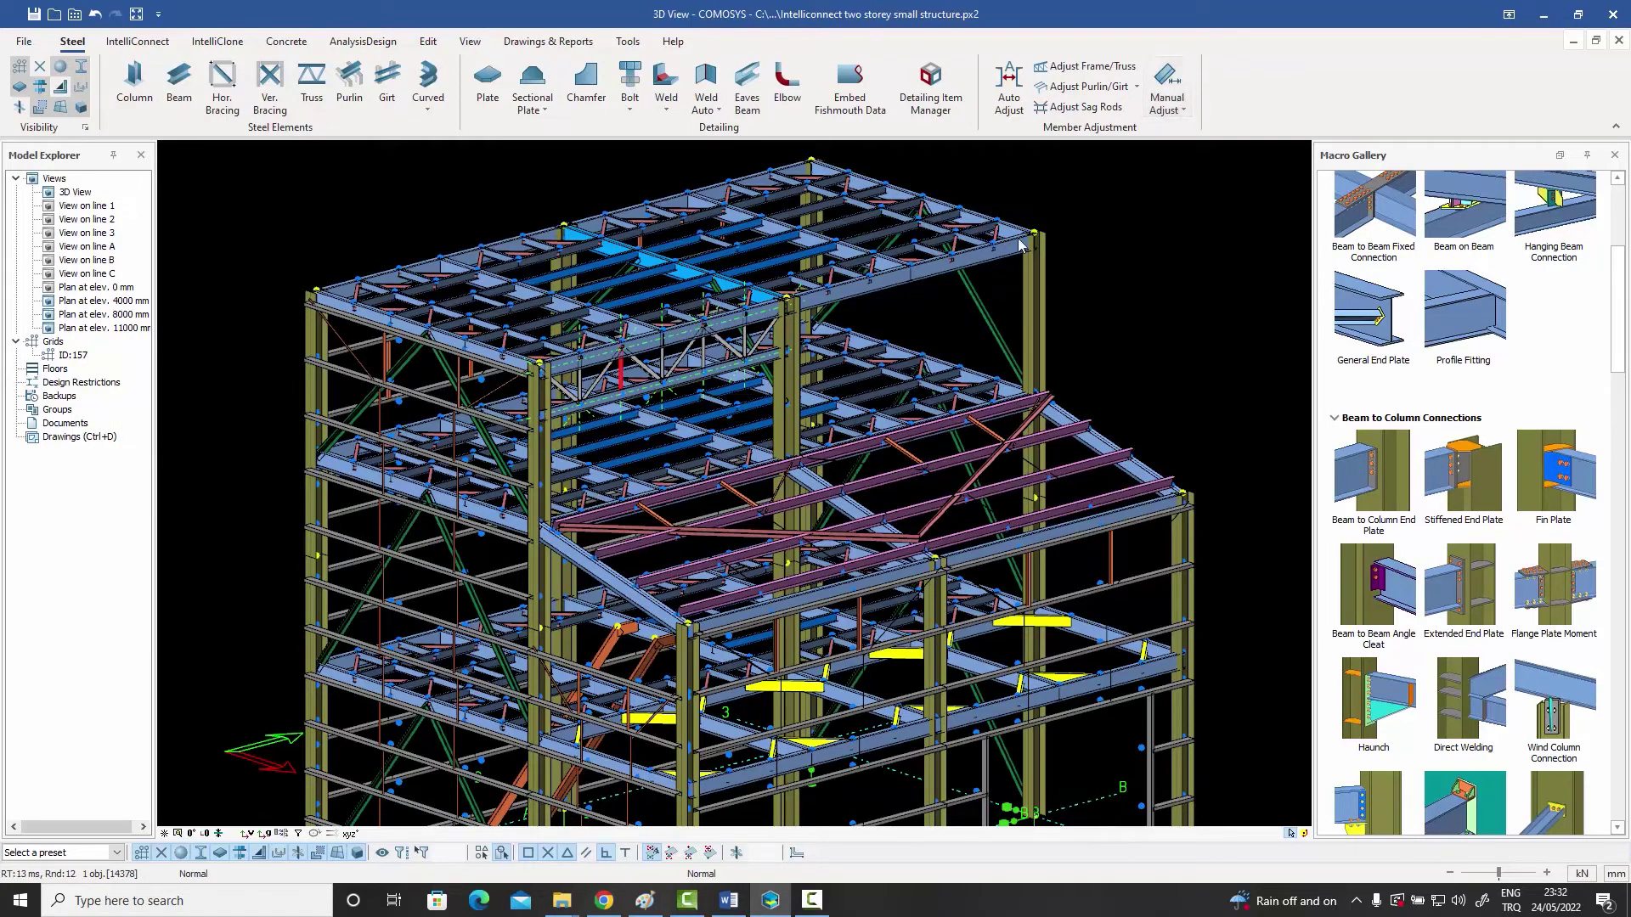